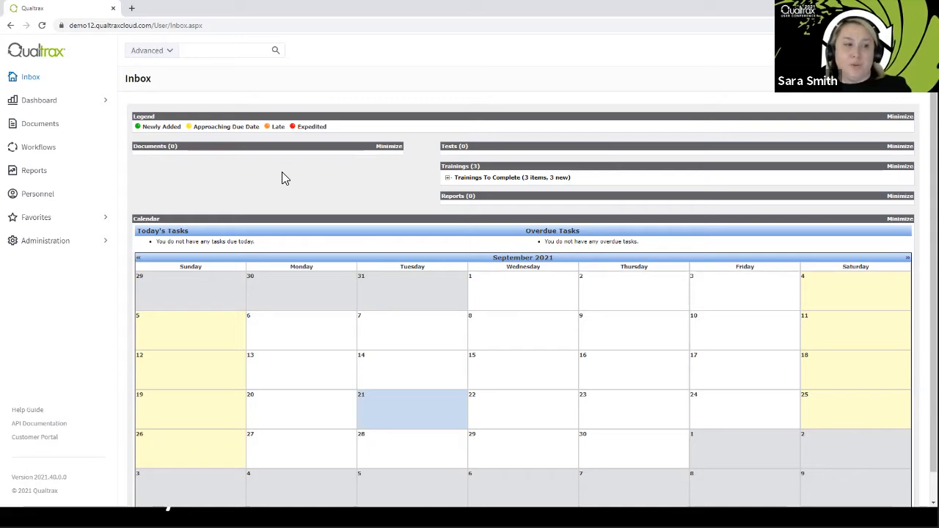
Step: Go to the Documents library and open its Templates folder
{"action": "left_click", "coordinate": [51, 127]}
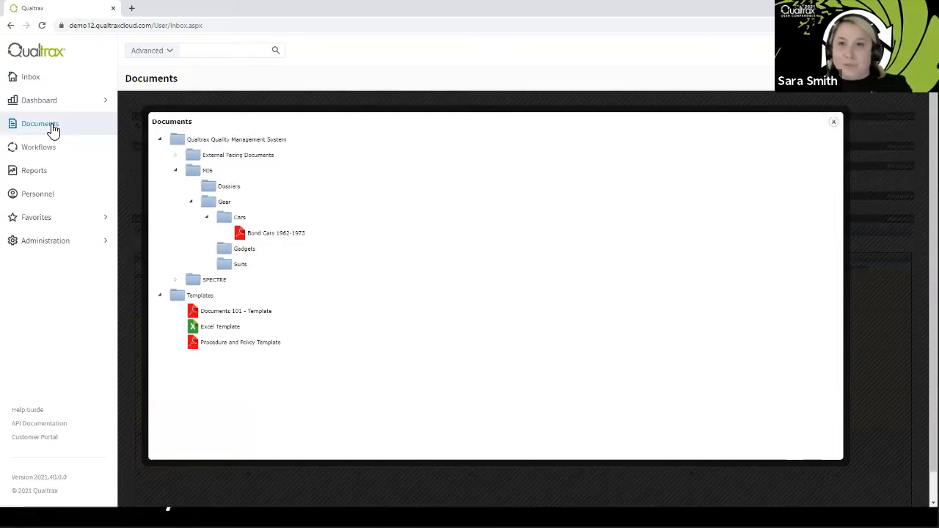
{"action": "left_click", "coordinate": [221, 297]}
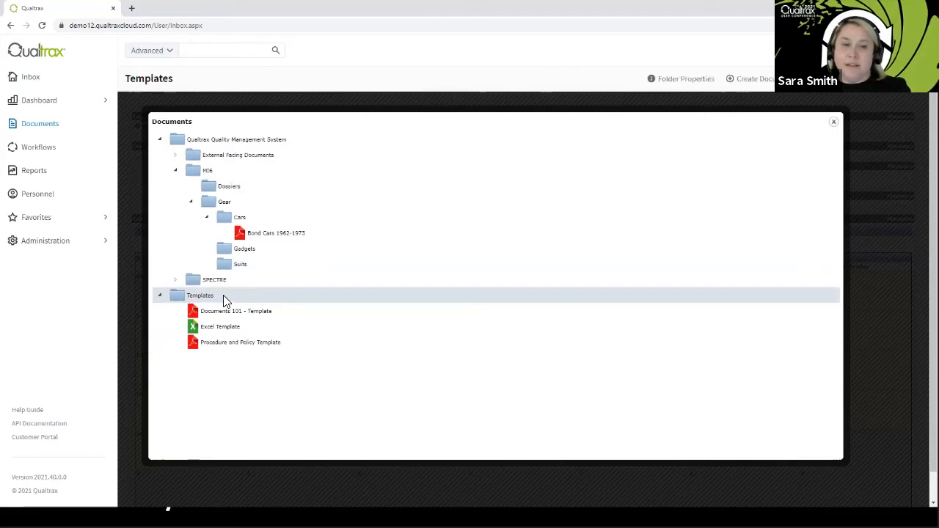
Step: Create a new document in Templates with the Qualtrax Header Word file attached
{"action": "left_click", "coordinate": [763, 85]}
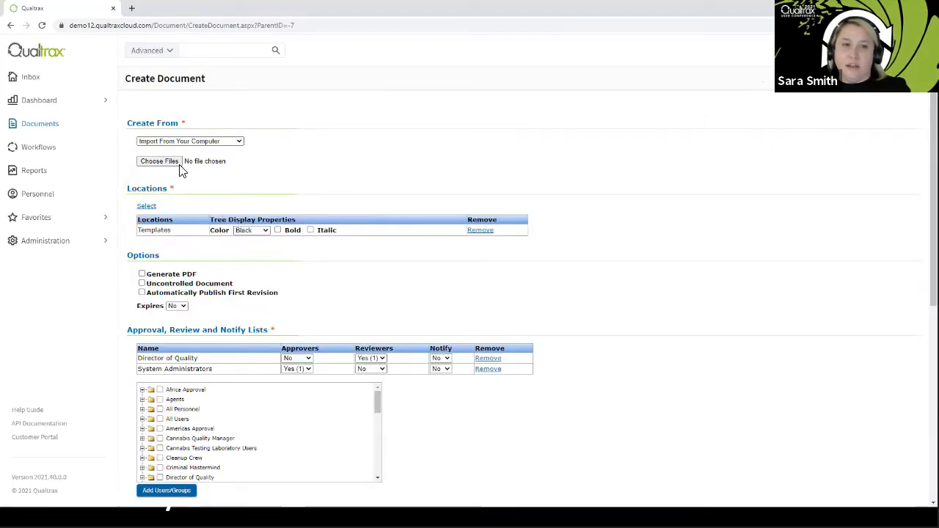
{"action": "left_click", "coordinate": [159, 163]}
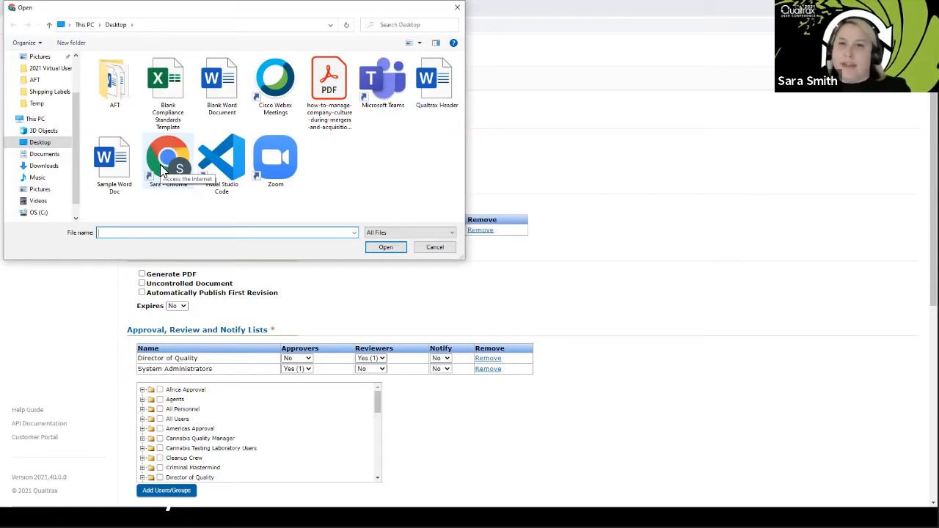
{"action": "double_click", "coordinate": [437, 81]}
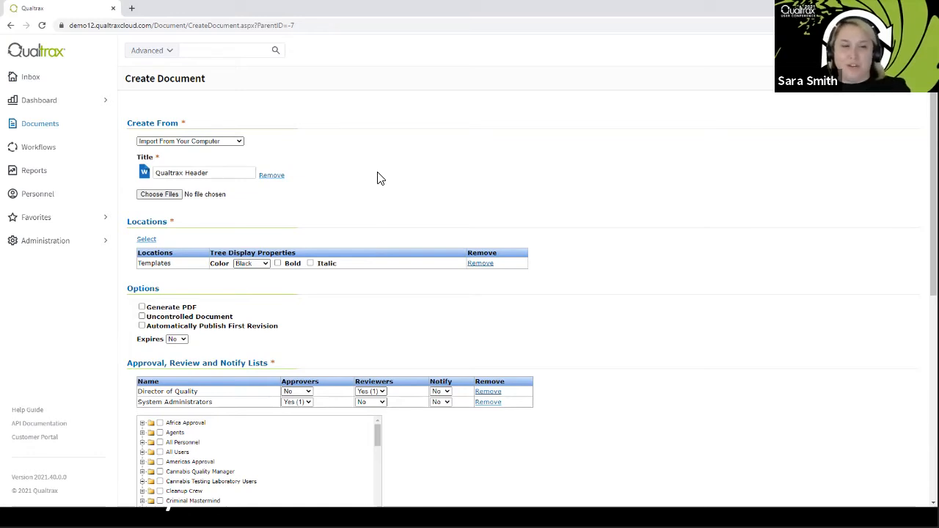
Step: Enable Generate PDF and remove Director of Quality and System Administrators from approvals
{"action": "scroll", "coordinate": [377, 177], "scroll_direction": "down", "scroll_amount": 1}
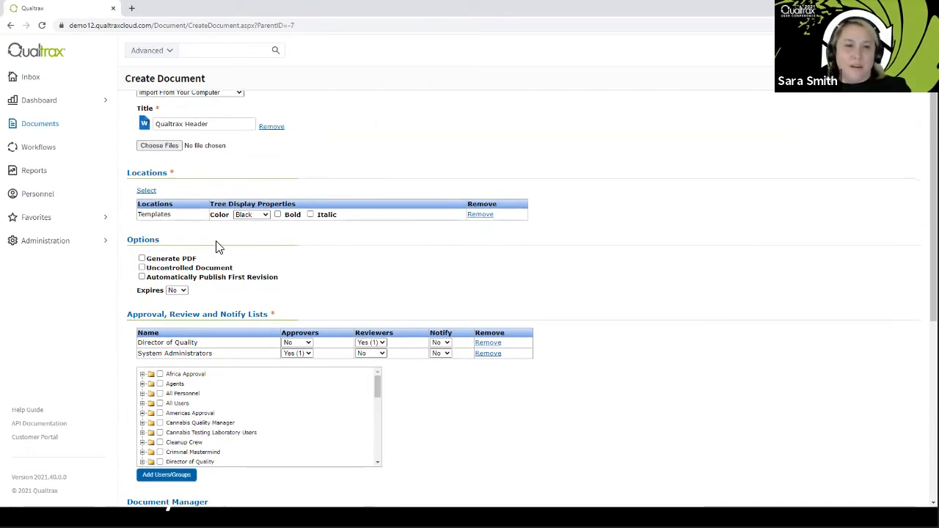
{"action": "left_click", "coordinate": [142, 258]}
{"action": "scroll", "coordinate": [143, 262], "scroll_direction": "down", "scroll_amount": 1}
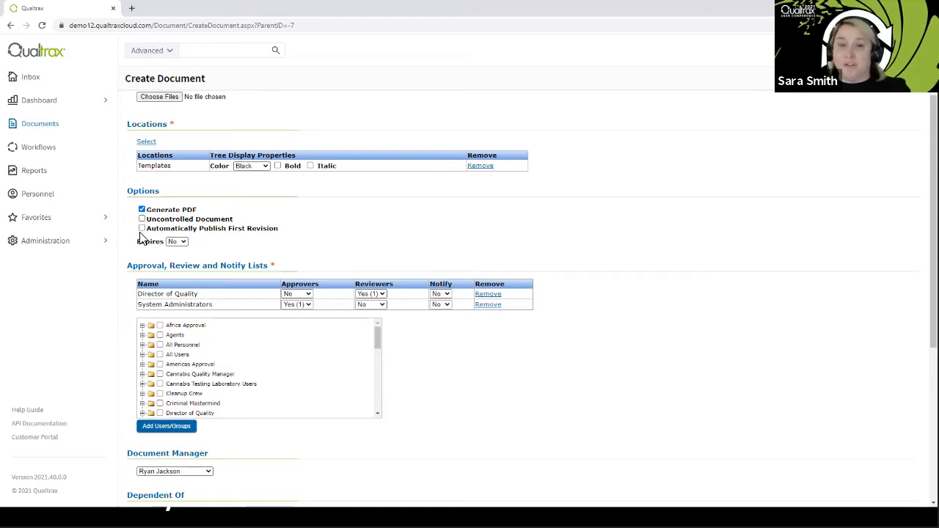
{"action": "scroll", "coordinate": [474, 189], "scroll_direction": "down", "scroll_amount": 1}
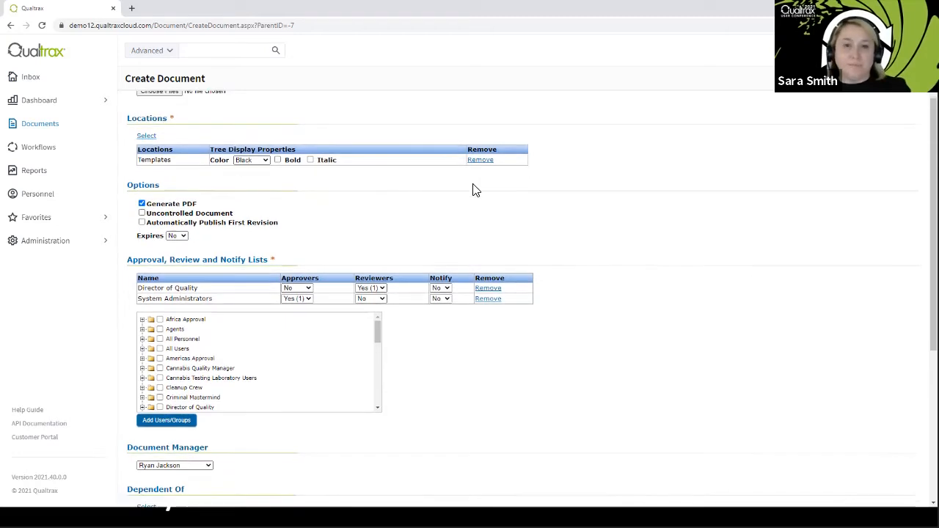
{"action": "left_click", "coordinate": [499, 247]}
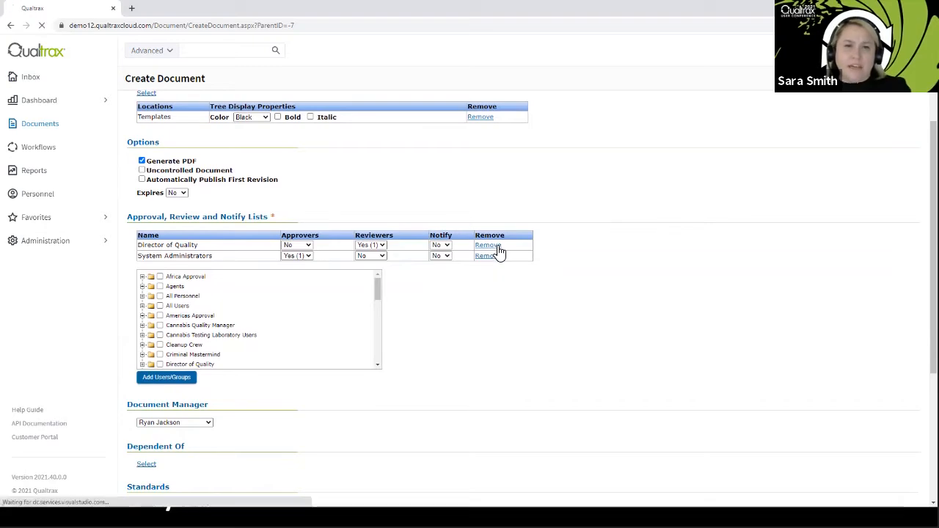
{"action": "scroll", "coordinate": [499, 251], "scroll_direction": "down", "scroll_amount": 3}
{"action": "left_click", "coordinate": [488, 247]}
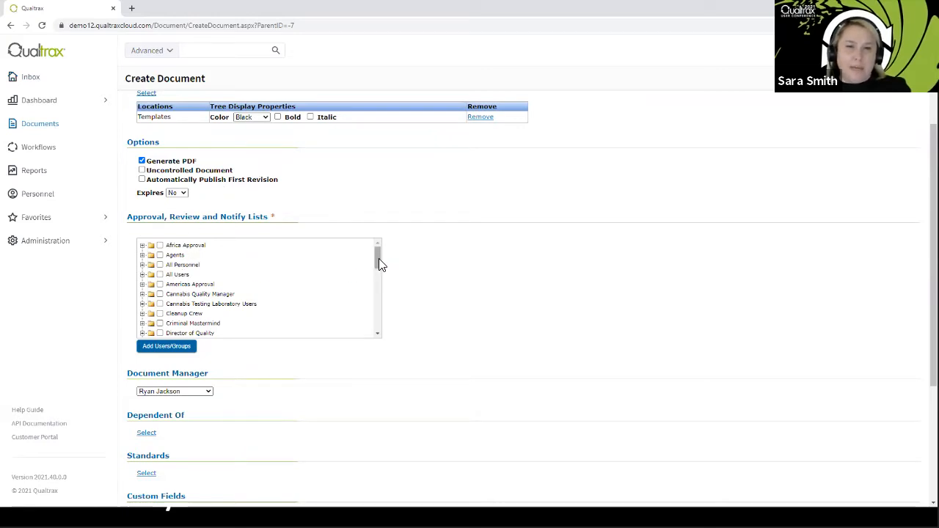
Step: Add the Template Manager group as a required approver, set to Yes (1)
{"action": "left_click_drag", "start_coordinate": [378, 259], "coordinate": [388, 306]}
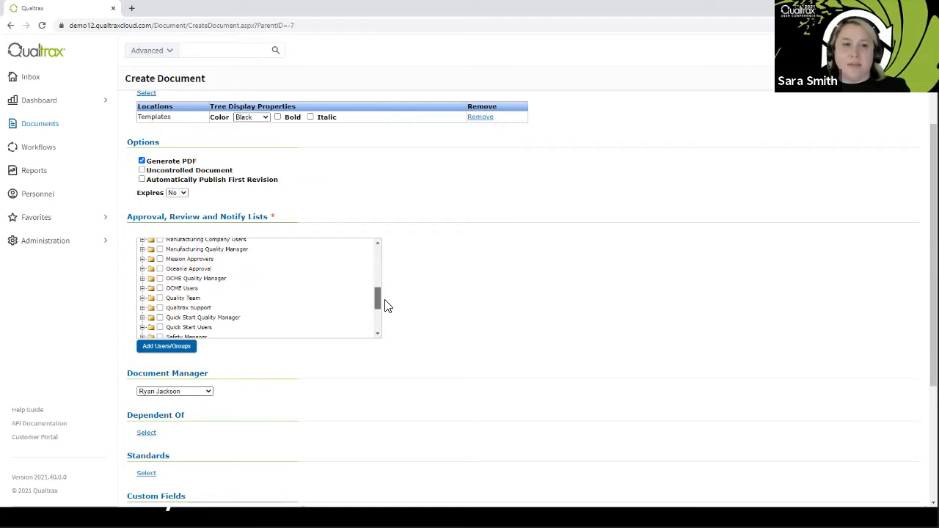
{"action": "left_click_drag", "start_coordinate": [387, 306], "coordinate": [389, 323]}
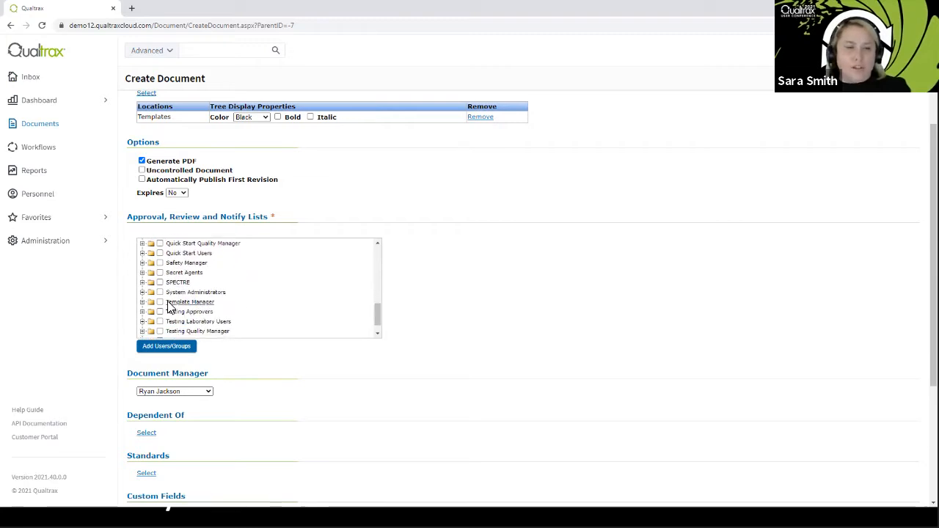
{"action": "left_click", "coordinate": [143, 302]}
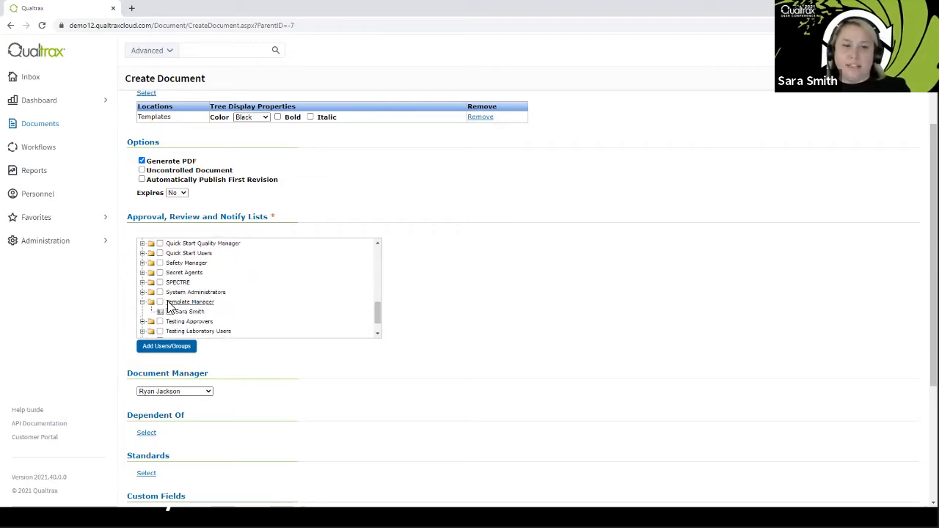
{"action": "left_click", "coordinate": [160, 302]}
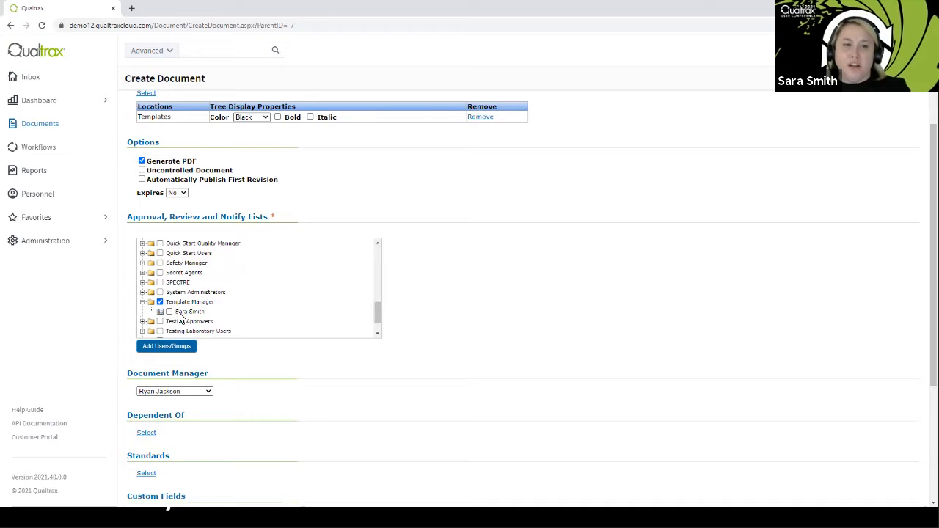
{"action": "left_click", "coordinate": [168, 348]}
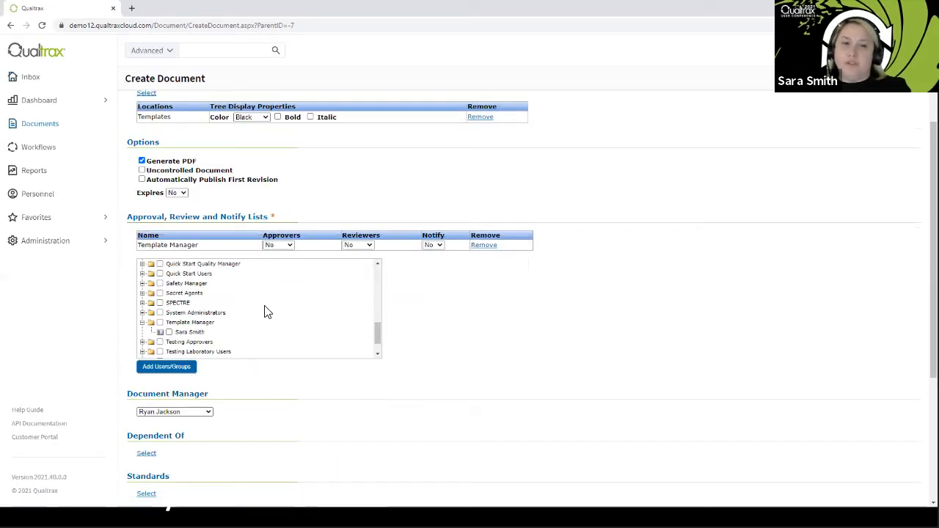
{"action": "left_click", "coordinate": [292, 246]}
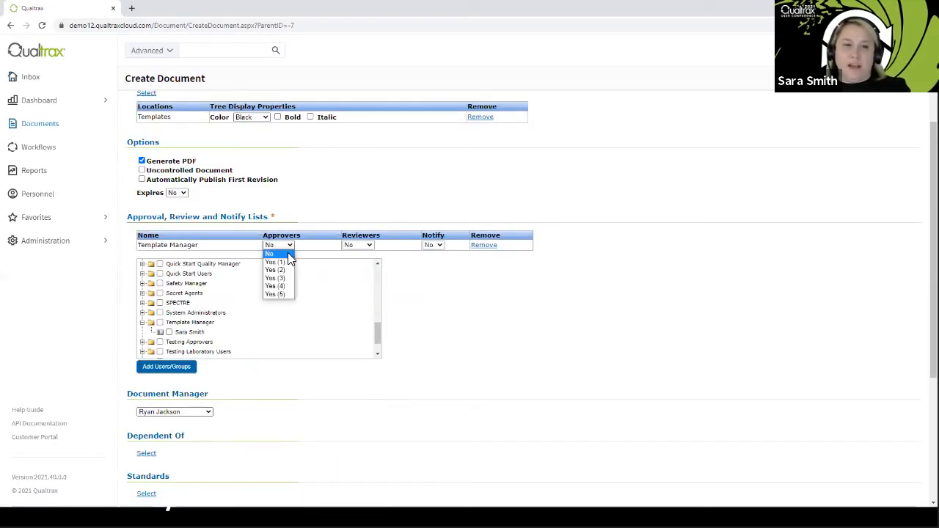
{"action": "left_click", "coordinate": [286, 263]}
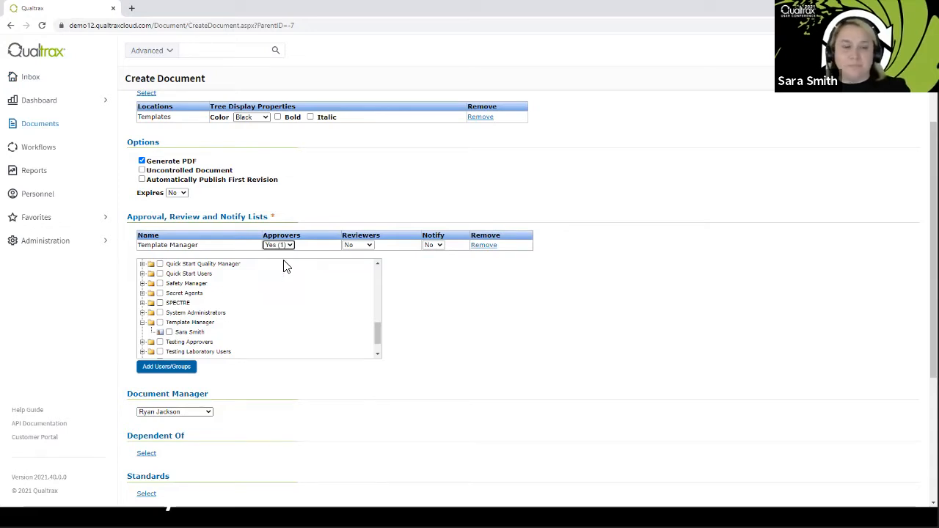
{"action": "left_click", "coordinate": [193, 412]}
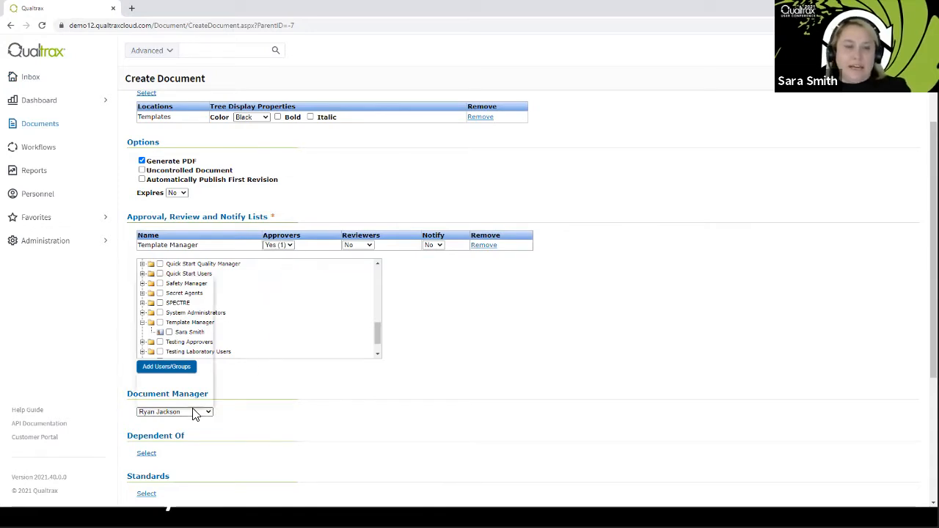
{"action": "scroll", "coordinate": [195, 416], "scroll_direction": "down", "scroll_amount": 1}
Step: Assign a different user as the document manager
{"action": "left_click", "coordinate": [195, 362]}
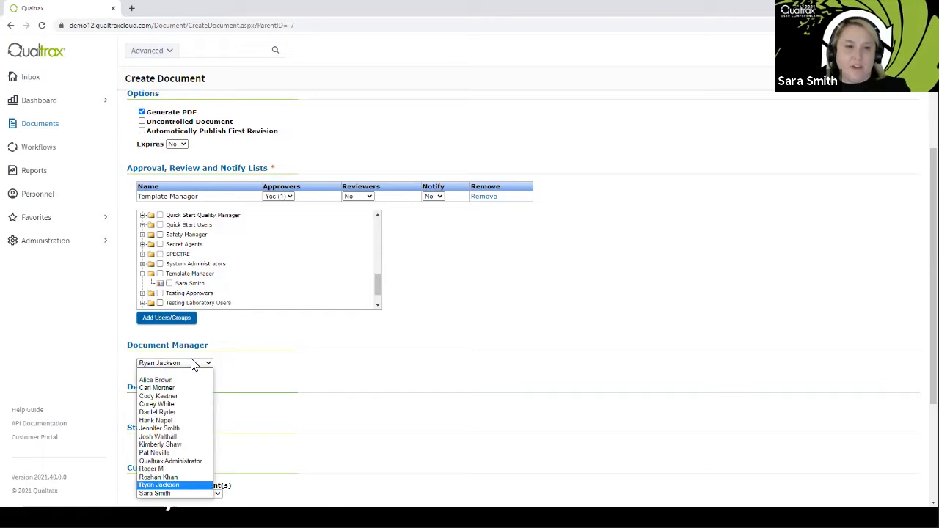
{"action": "left_click", "coordinate": [176, 493]}
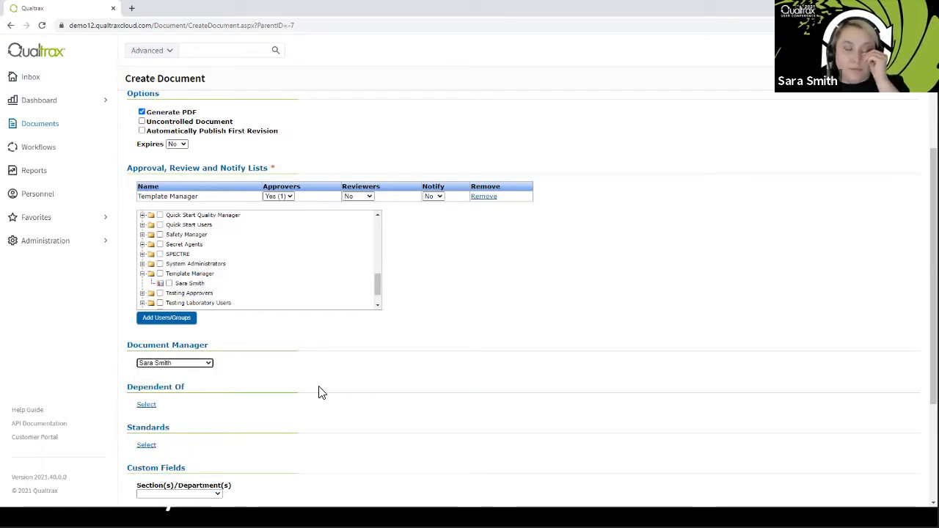
{"action": "scroll", "coordinate": [319, 393], "scroll_direction": "down", "scroll_amount": 5}
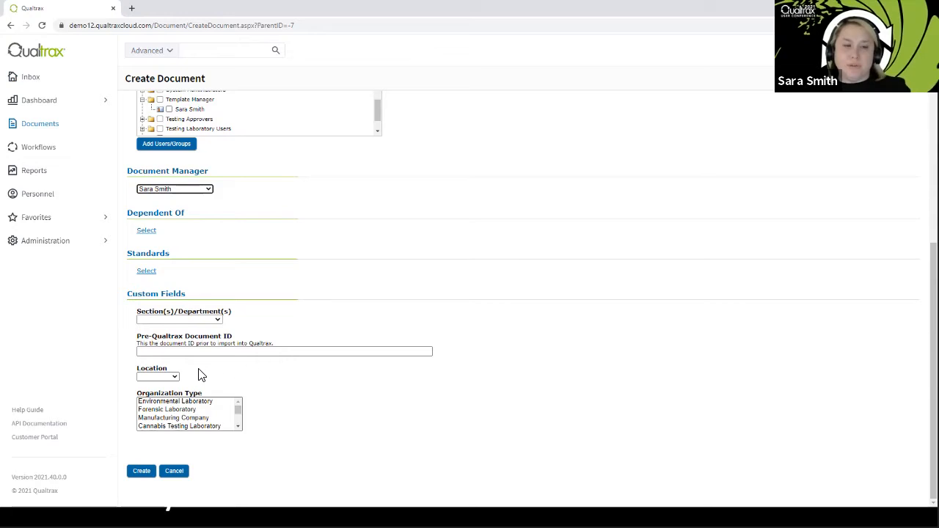
Step: Set Location to Location A and Organization Type to Manufacturing Company
{"action": "left_click", "coordinate": [171, 377]}
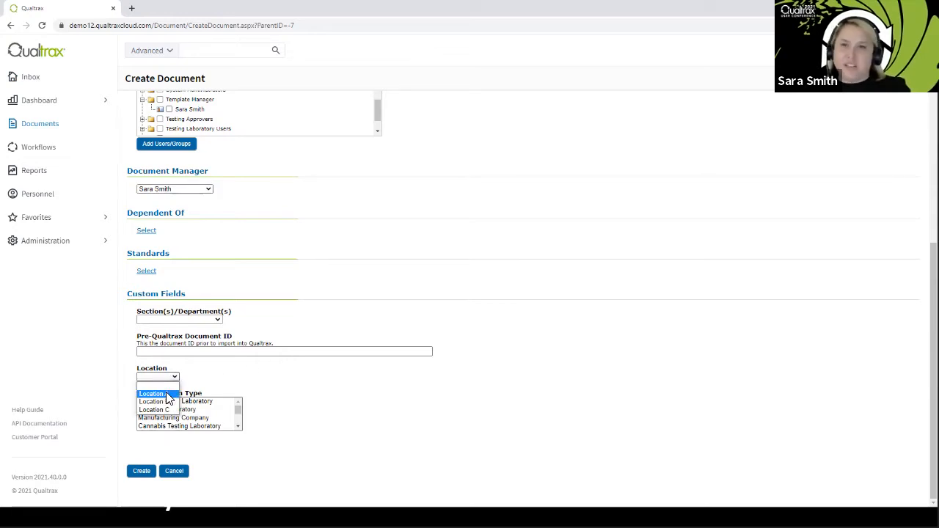
{"action": "left_click", "coordinate": [169, 394]}
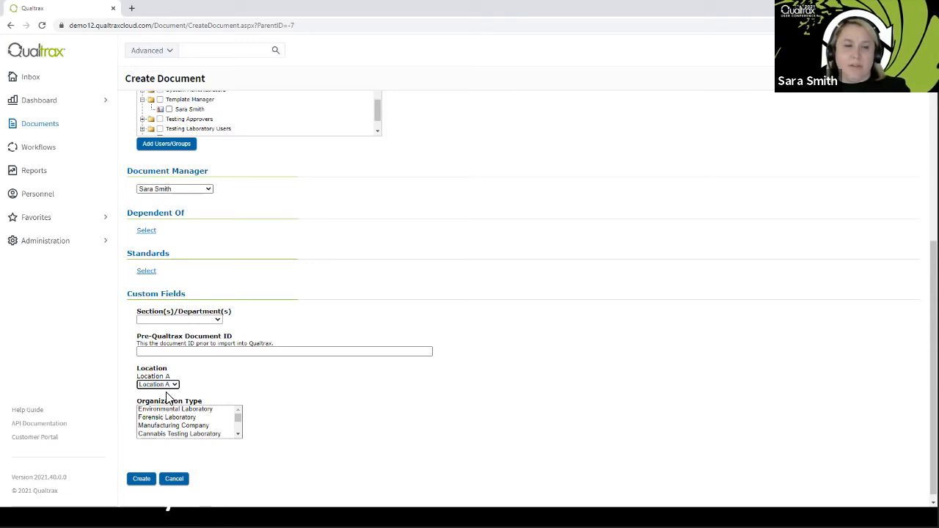
{"action": "left_click", "coordinate": [179, 425]}
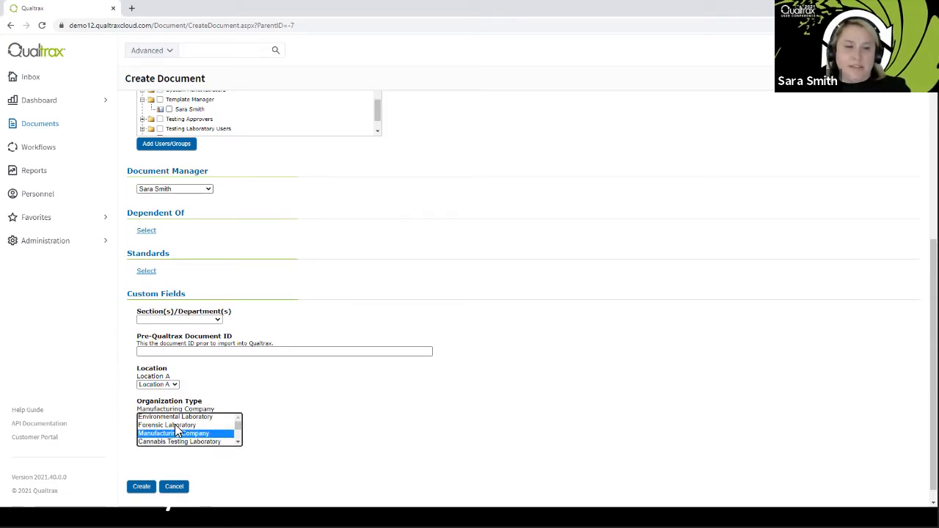
{"action": "scroll", "coordinate": [197, 460], "scroll_direction": "down", "scroll_amount": 1}
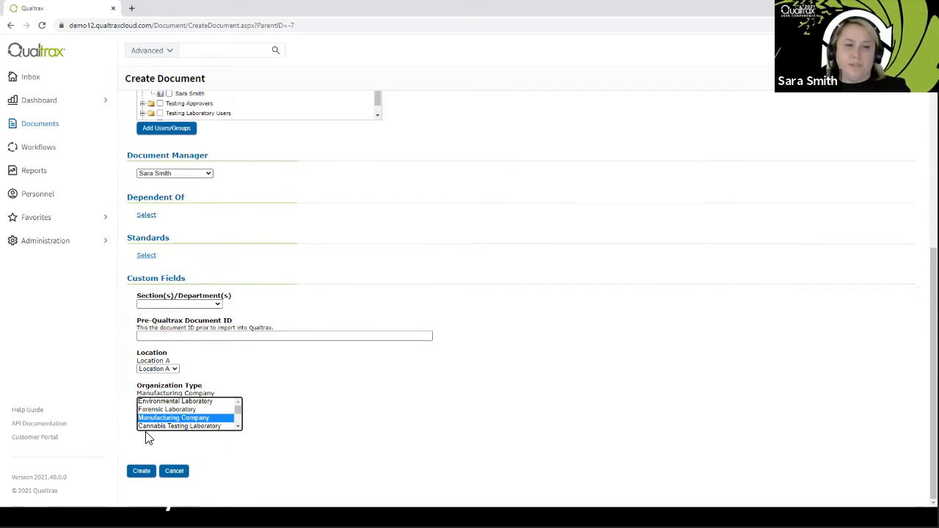
Step: Create the document, then check it out so it opens in Word as document 4393
{"action": "left_click", "coordinate": [144, 473]}
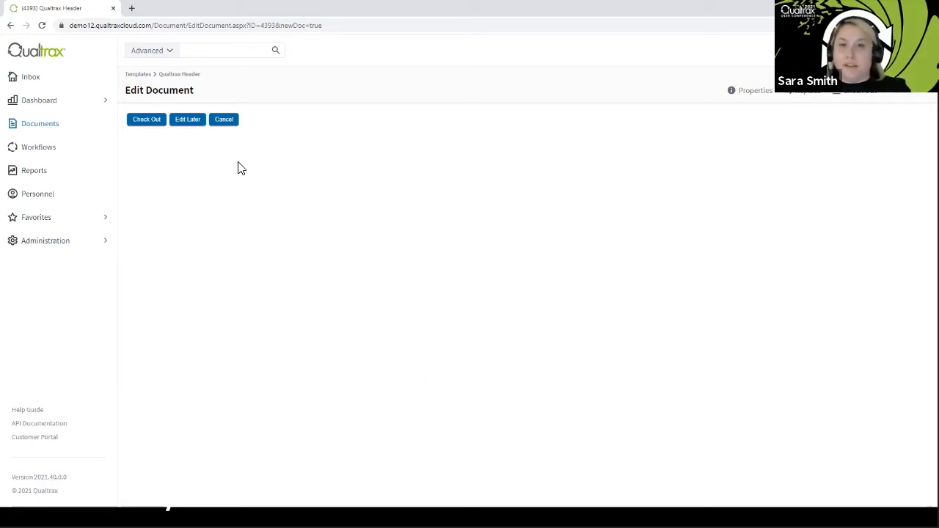
{"action": "left_click", "coordinate": [154, 122]}
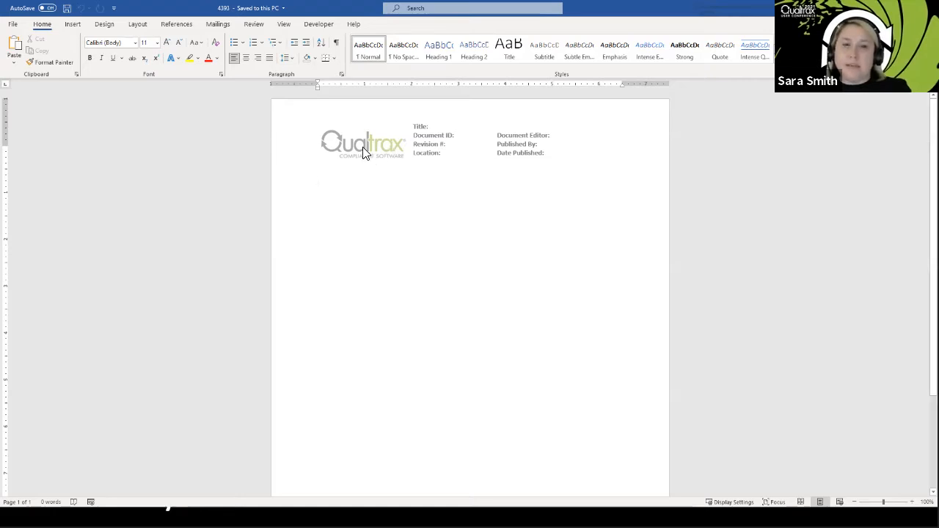
Step: In the header, type 'Qualtrax Header' after Title: and '4393' after Document ID:
{"action": "double_click", "coordinate": [576, 150]}
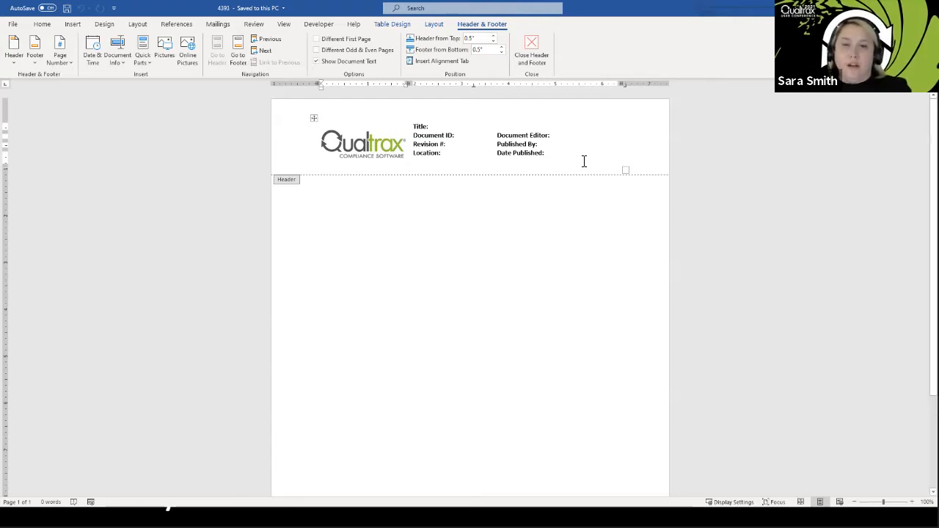
{"action": "left_click", "coordinate": [442, 126]}
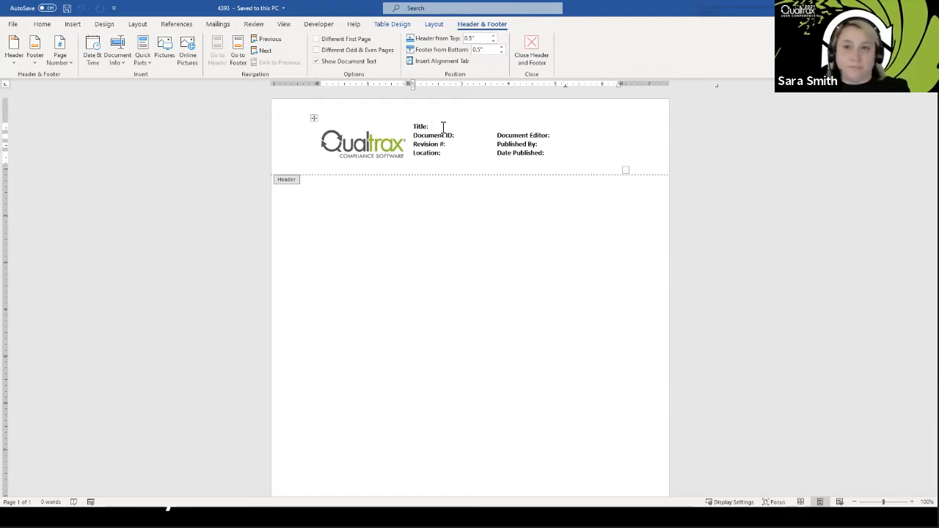
{"action": "type", "text": "Qualtrax H"}
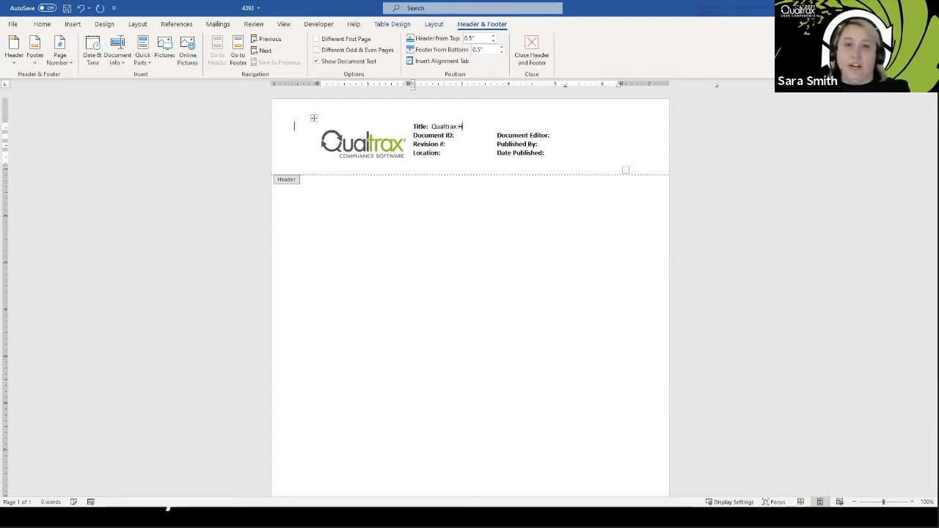
{"action": "type", "text": "eader"}
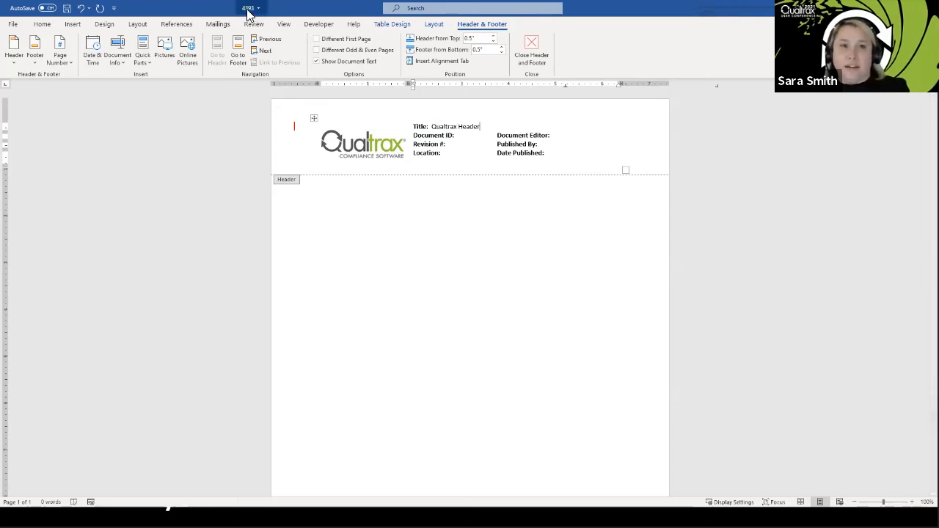
{"action": "left_click", "coordinate": [463, 139]}
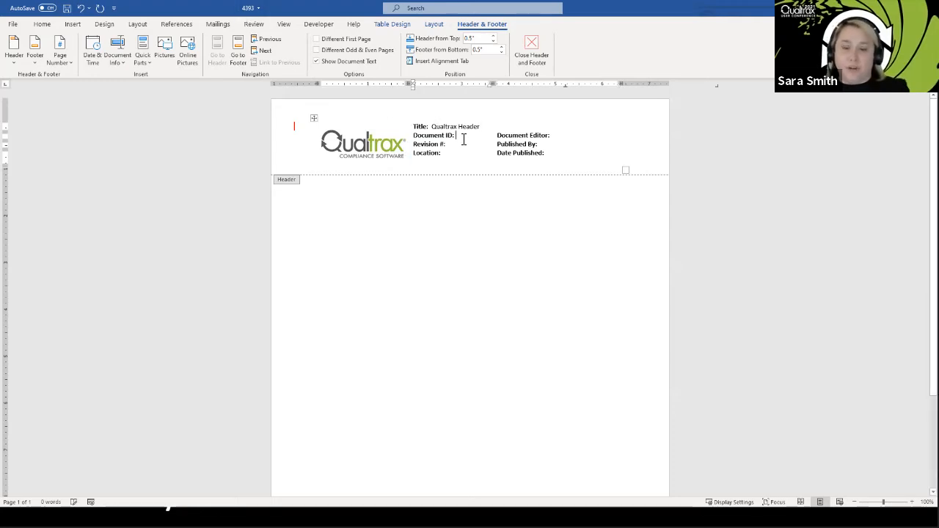
{"action": "type", "text": "4393"}
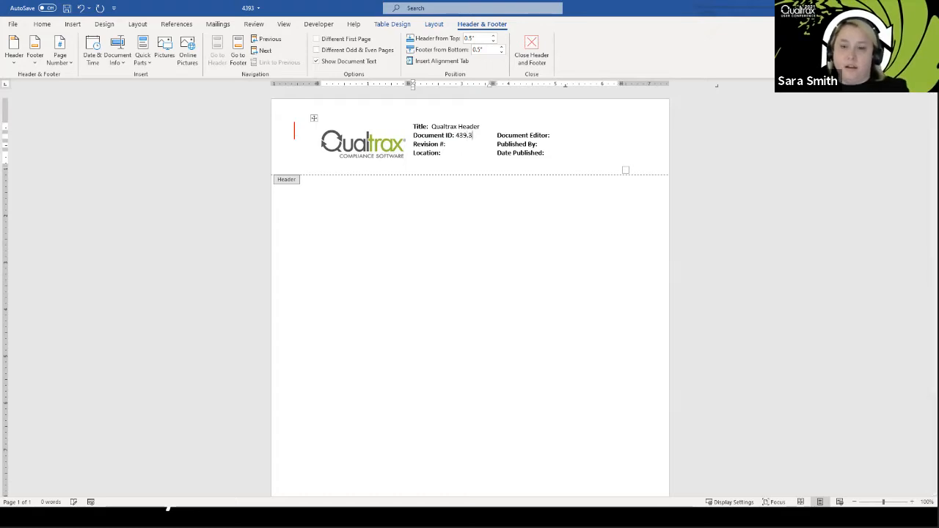
{"action": "key", "text": "BackSpace"}
{"action": "type", "text": "3"}
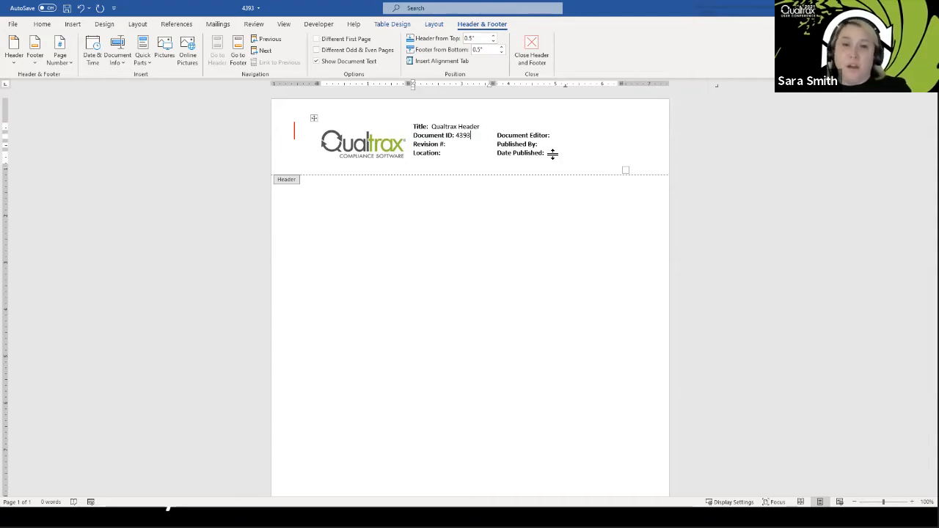
Step: Delete the typed values 4393 and 'Qualtrax Header' from the header
{"action": "double_click", "coordinate": [464, 136]}
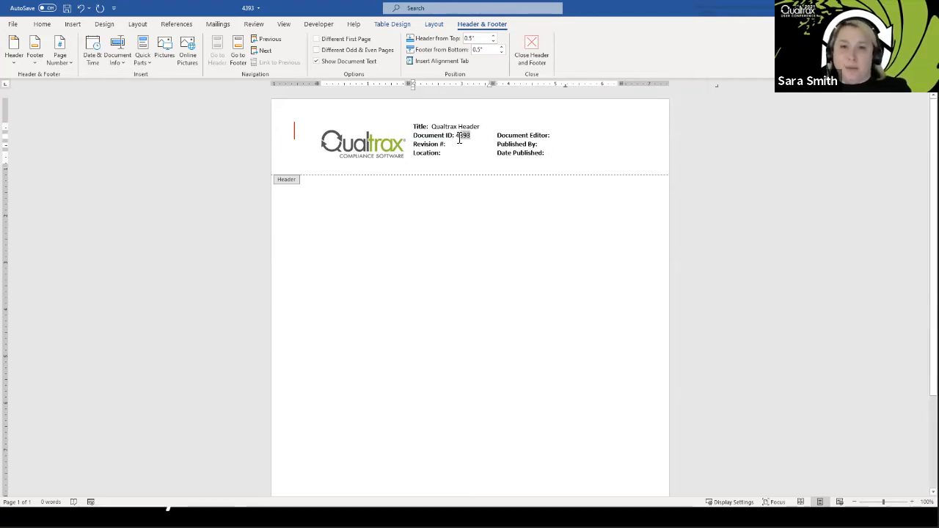
{"action": "key", "text": "BackSpace"}
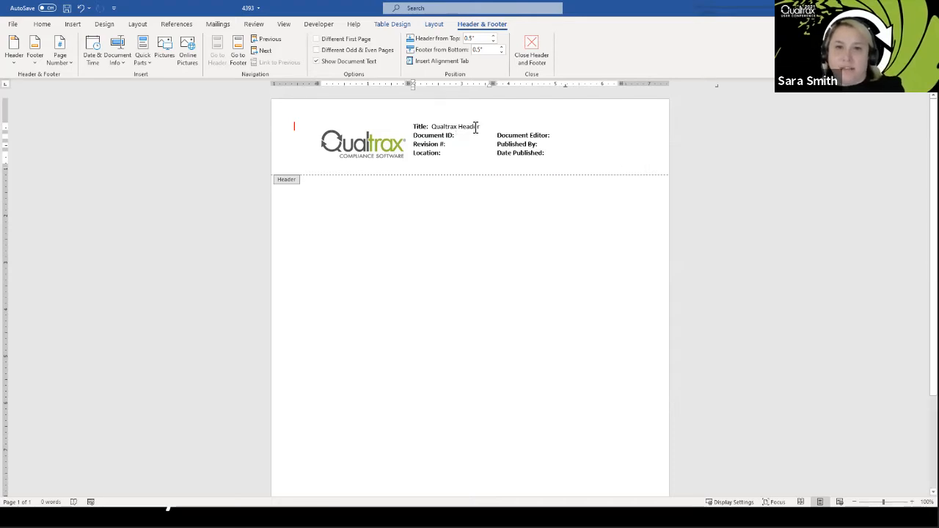
{"action": "left_click_drag", "start_coordinate": [481, 126], "coordinate": [432, 126]}
{"action": "key", "text": "BackSpace"}
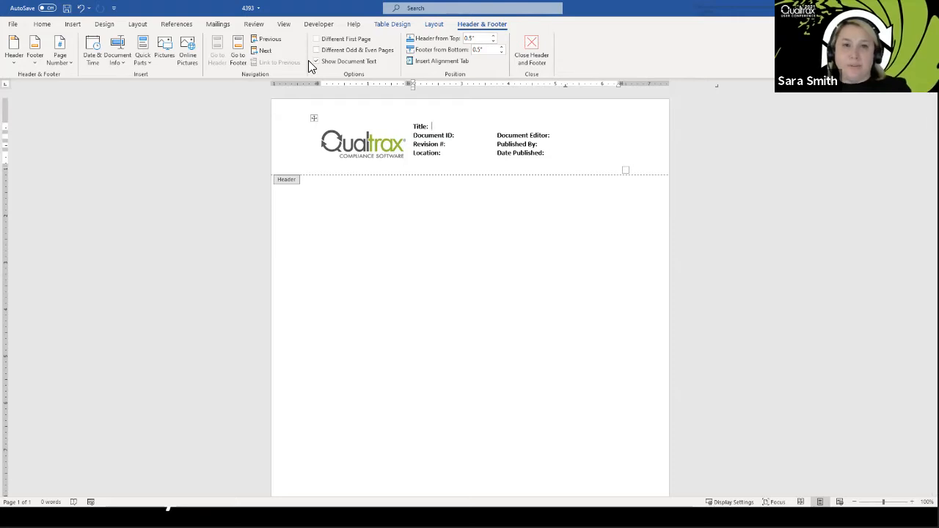
Step: Insert a DocProperty field bound to ##TITLE## after the Title label
{"action": "left_click", "coordinate": [74, 25]}
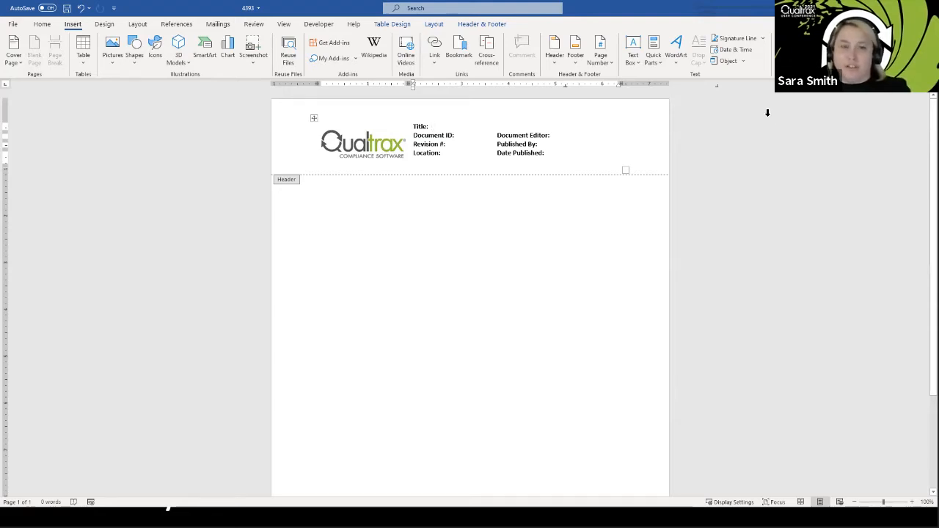
{"action": "left_click", "coordinate": [654, 63]}
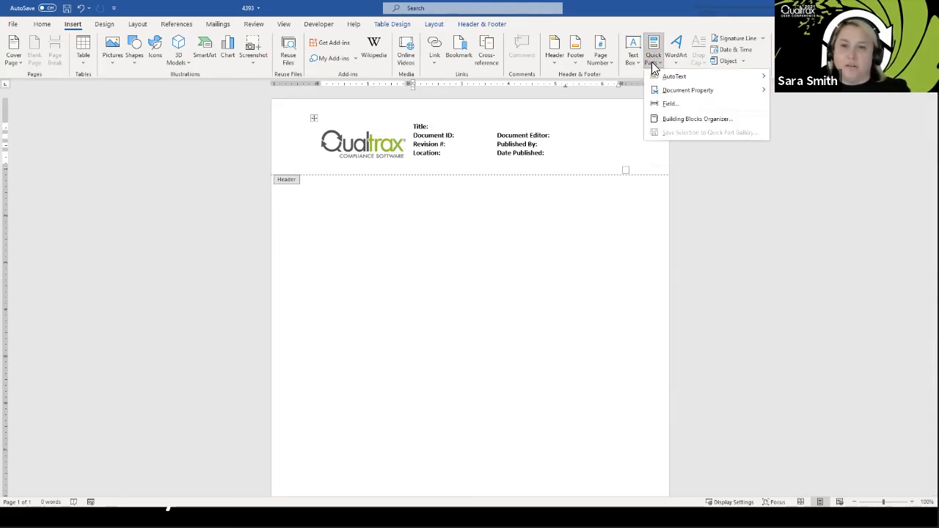
{"action": "left_click", "coordinate": [669, 104]}
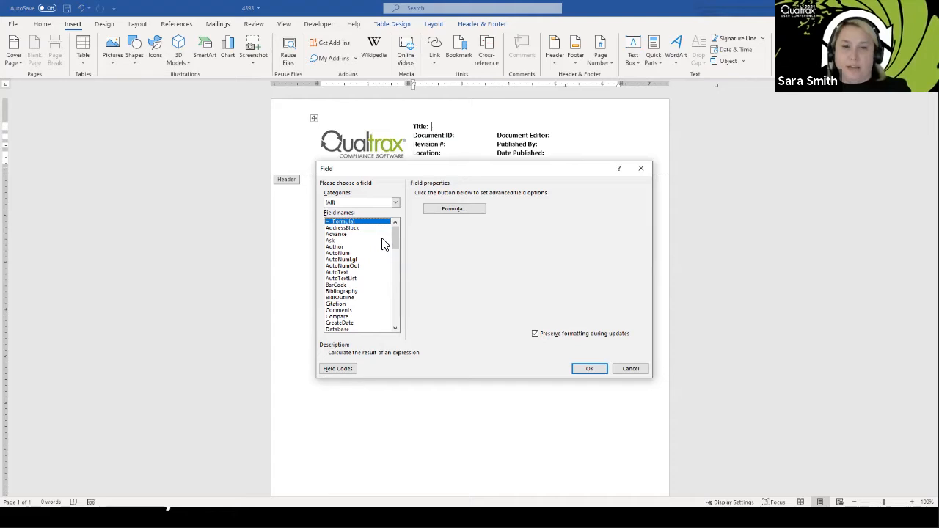
{"action": "left_click_drag", "start_coordinate": [396, 232], "coordinate": [373, 257]}
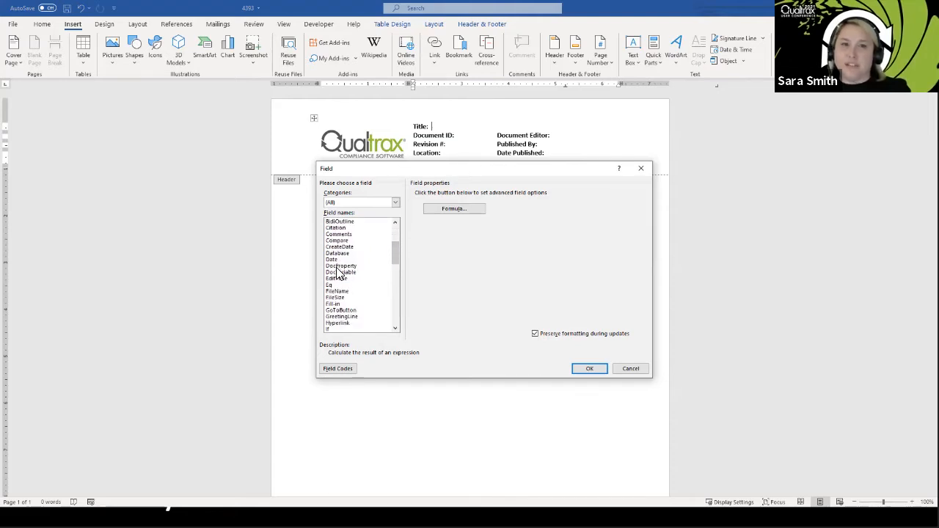
{"action": "left_click", "coordinate": [339, 267]}
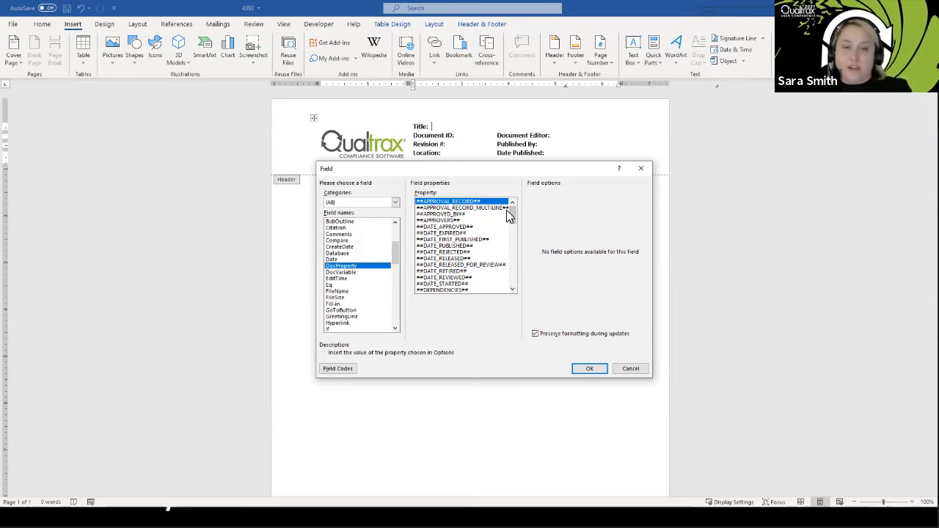
{"action": "left_click_drag", "start_coordinate": [514, 213], "coordinate": [516, 245]}
{"action": "left_click", "coordinate": [429, 259]}
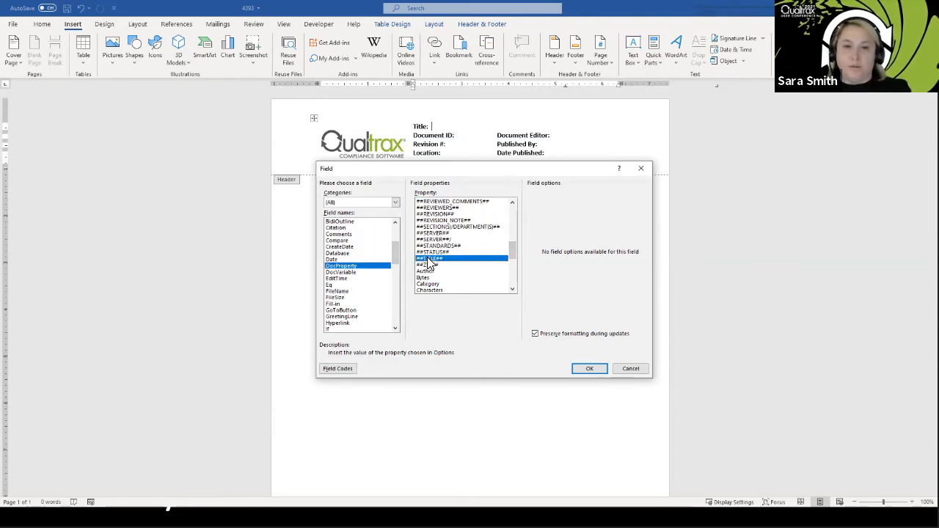
{"action": "left_click", "coordinate": [589, 368]}
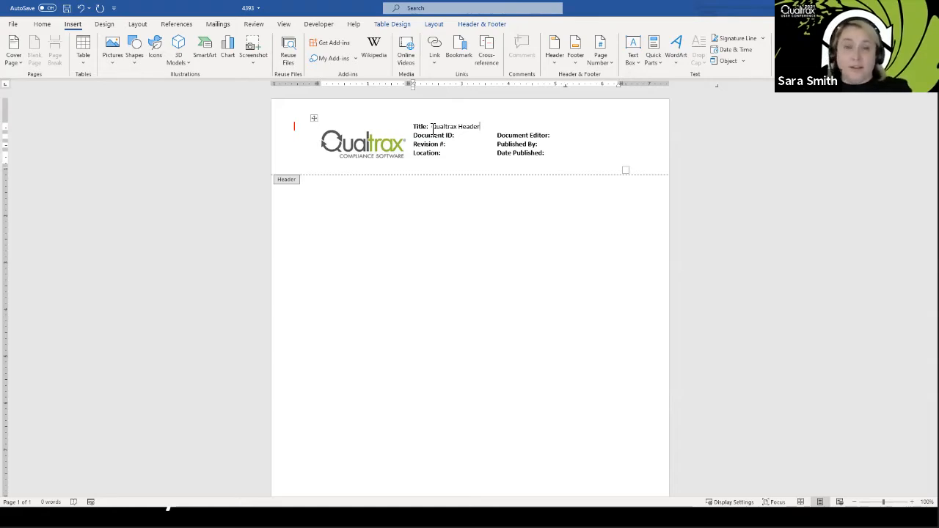
Step: Insert a DocProperty field for the ID property after Document ID:, showing 4393
{"action": "left_click", "coordinate": [458, 137]}
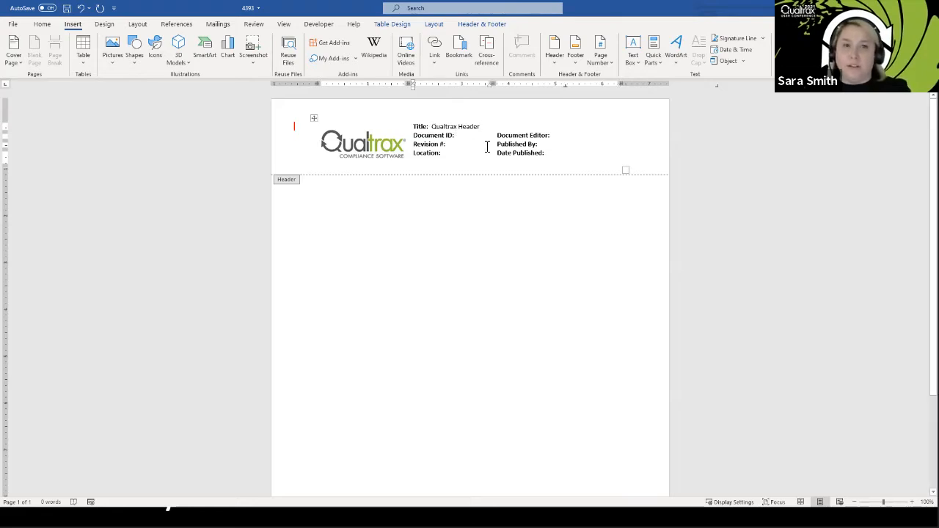
{"action": "left_click", "coordinate": [653, 58]}
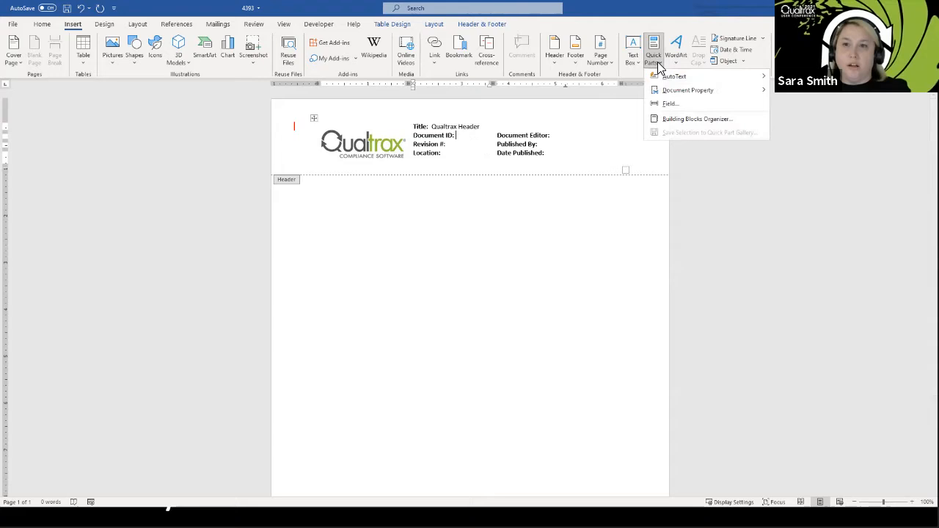
{"action": "left_click", "coordinate": [670, 105]}
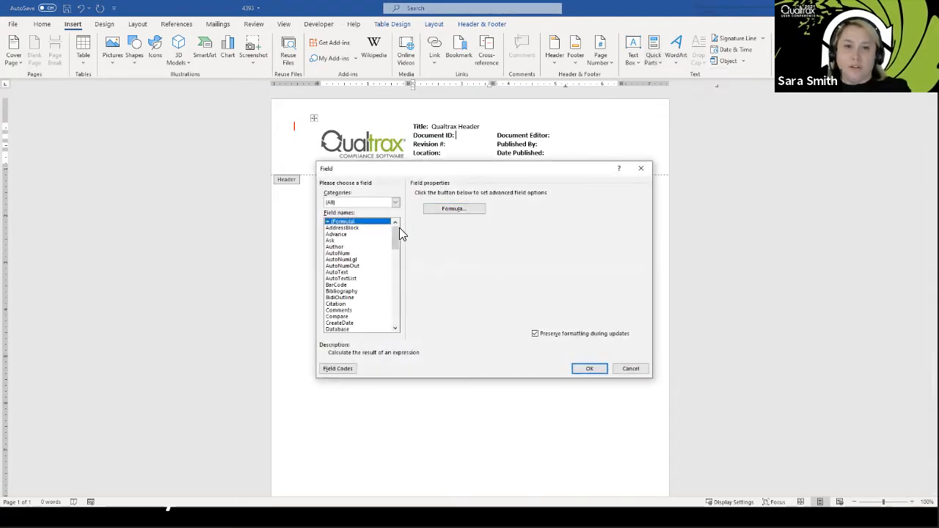
{"action": "left_click_drag", "start_coordinate": [396, 233], "coordinate": [397, 243]}
{"action": "left_click", "coordinate": [350, 292]}
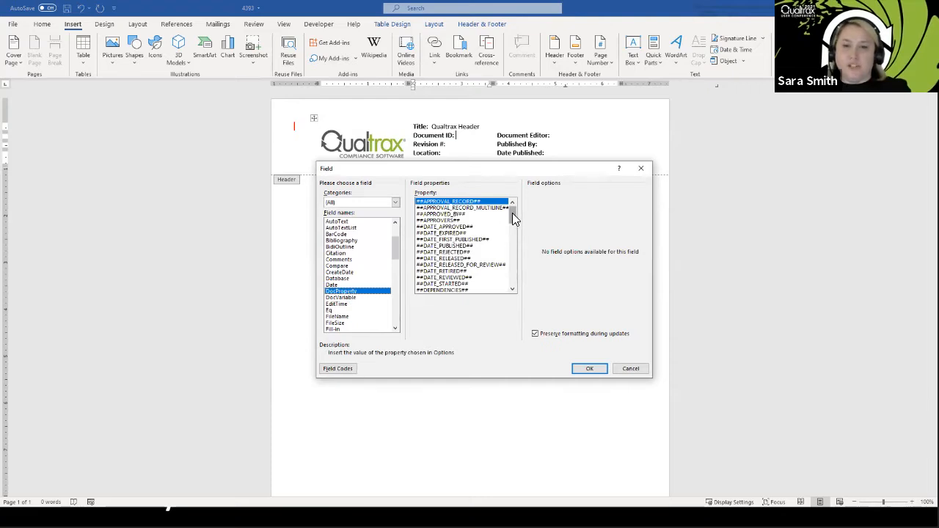
{"action": "left_click_drag", "start_coordinate": [513, 213], "coordinate": [514, 231]}
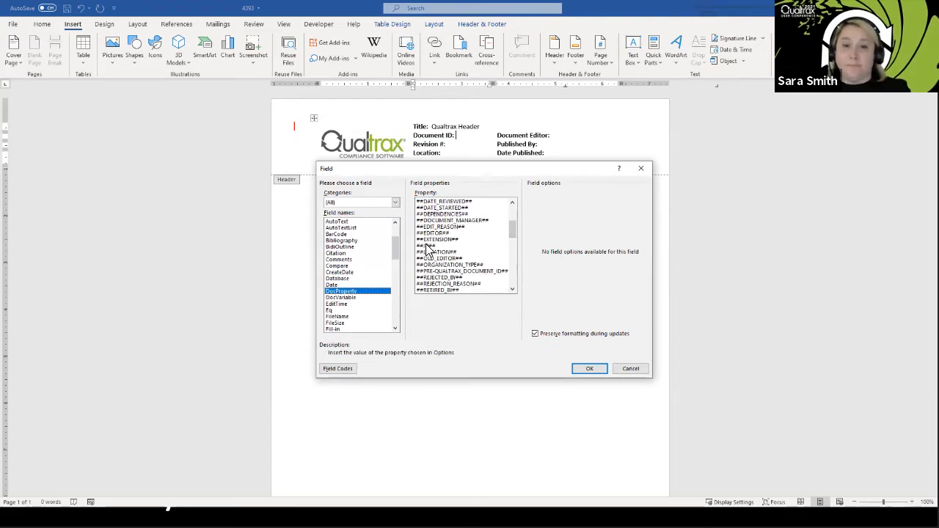
{"action": "left_click", "coordinate": [428, 246]}
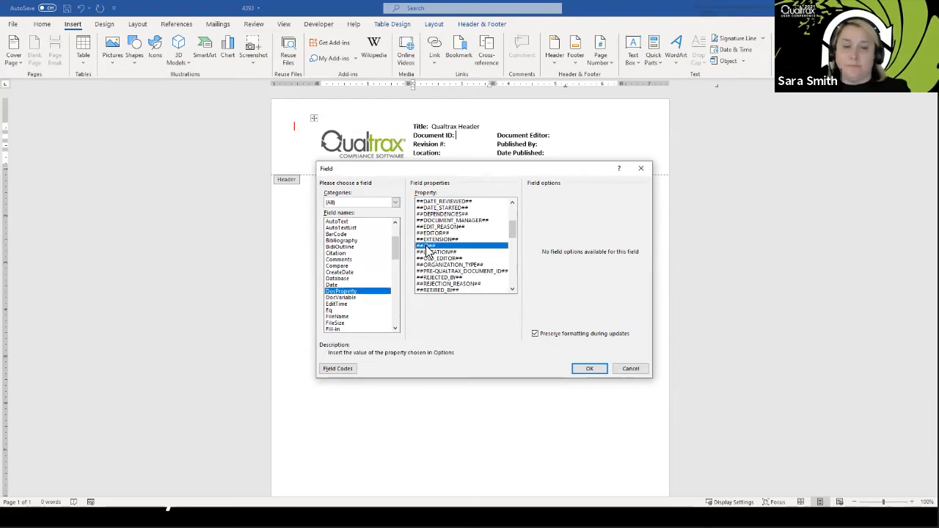
{"action": "left_click", "coordinate": [595, 370]}
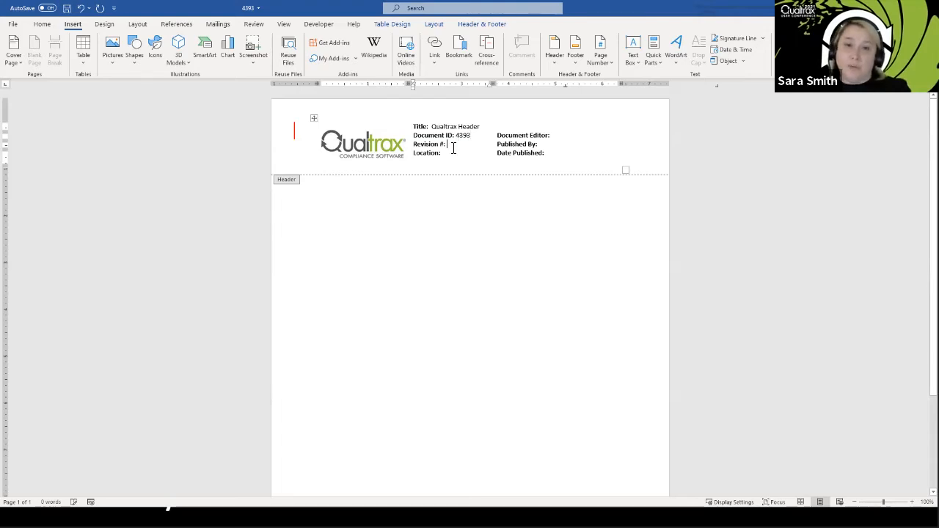
Step: Insert a DocProperty field for ##REVISION## after Revision #, showing 1
{"action": "left_click", "coordinate": [650, 65]}
{"action": "left_click", "coordinate": [667, 105]}
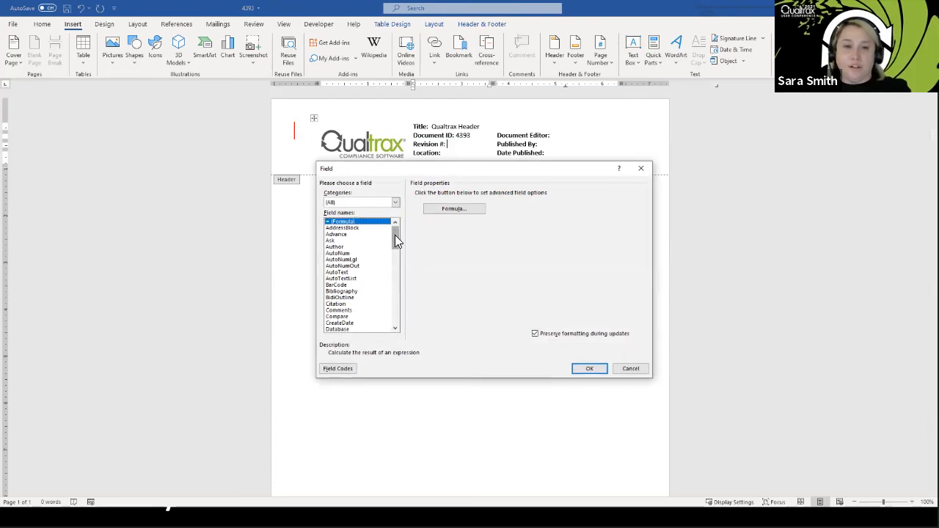
{"action": "left_click_drag", "start_coordinate": [395, 235], "coordinate": [394, 243]}
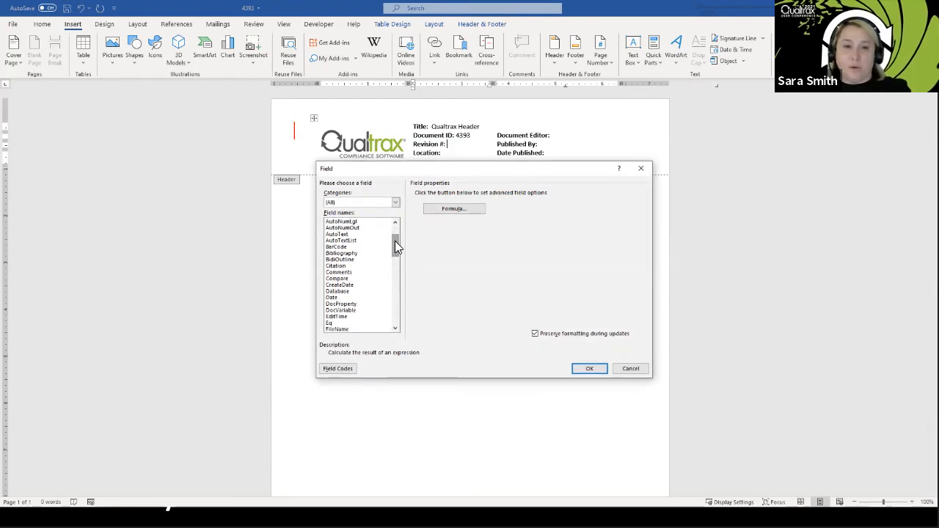
{"action": "left_click", "coordinate": [346, 304]}
{"action": "left_click_drag", "start_coordinate": [514, 211], "coordinate": [517, 246]}
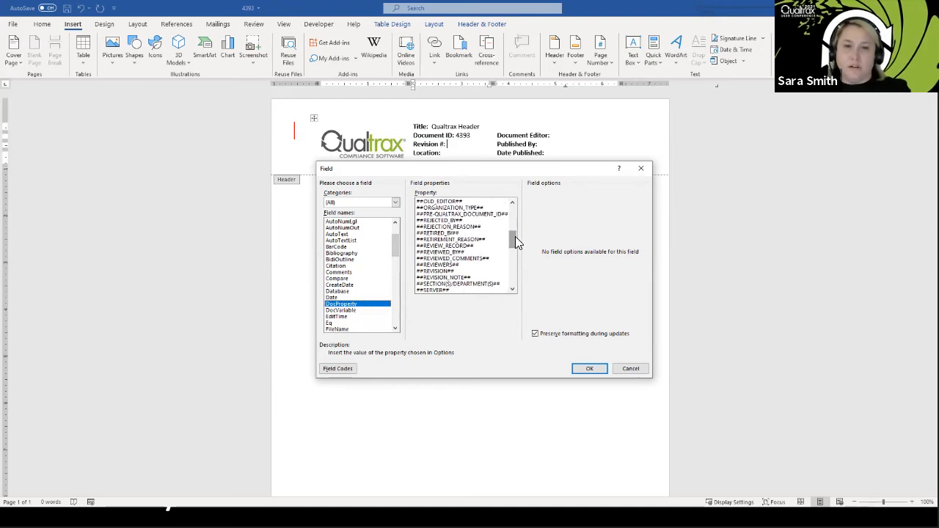
{"action": "left_click", "coordinate": [446, 271]}
{"action": "left_click", "coordinate": [587, 368]}
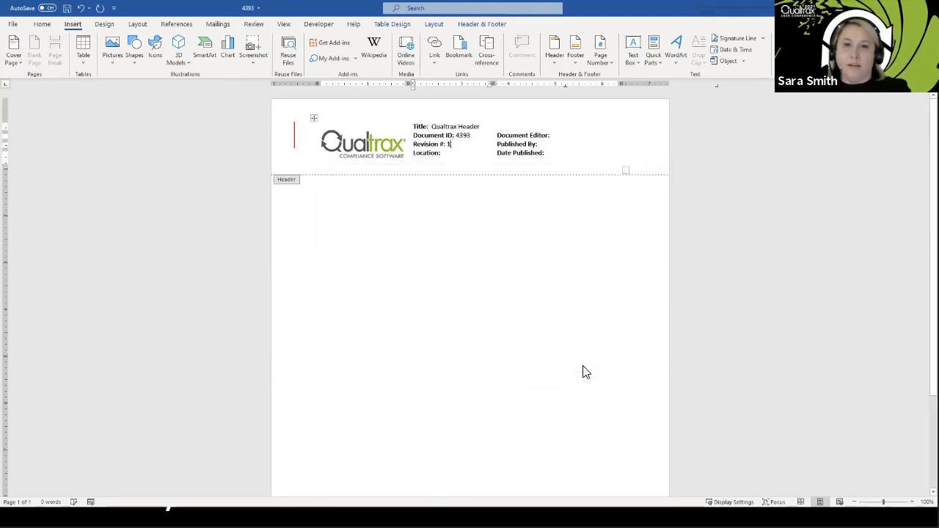
{"action": "left_click", "coordinate": [560, 135]}
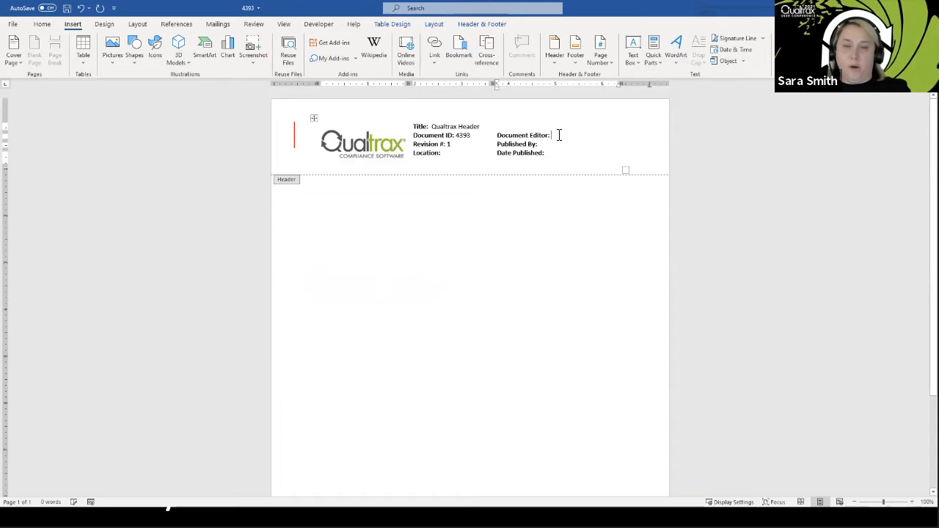
Step: Insert a DocProperty field for ##EDITOR## after Document Editor:
{"action": "left_click", "coordinate": [656, 61]}
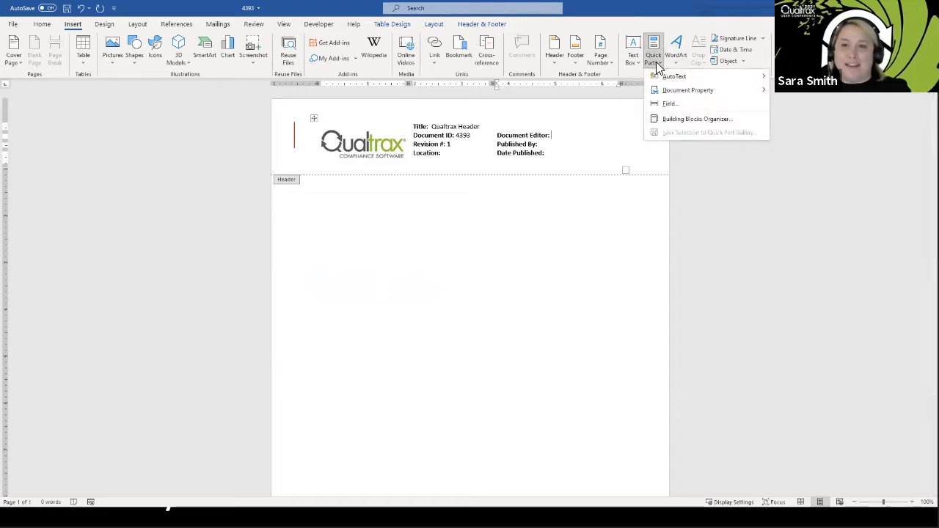
{"action": "left_click", "coordinate": [670, 105]}
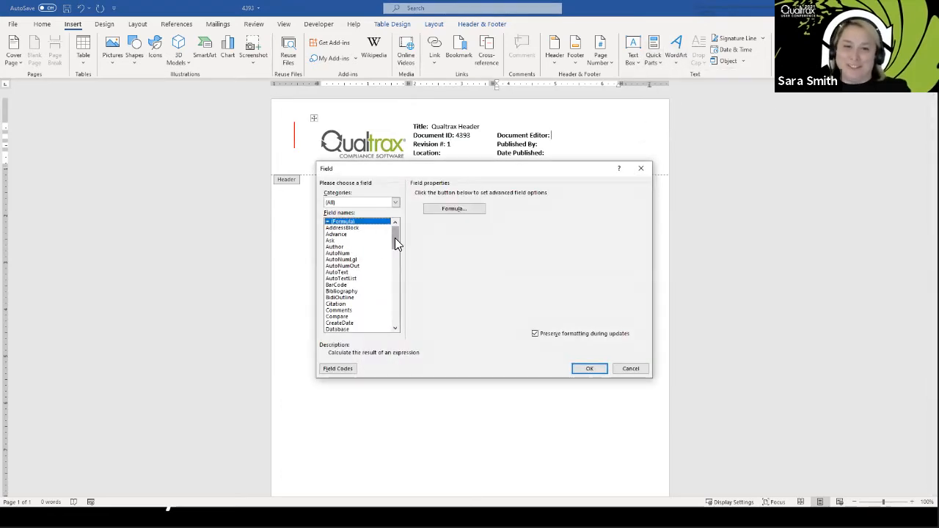
{"action": "left_click_drag", "start_coordinate": [394, 238], "coordinate": [395, 246]}
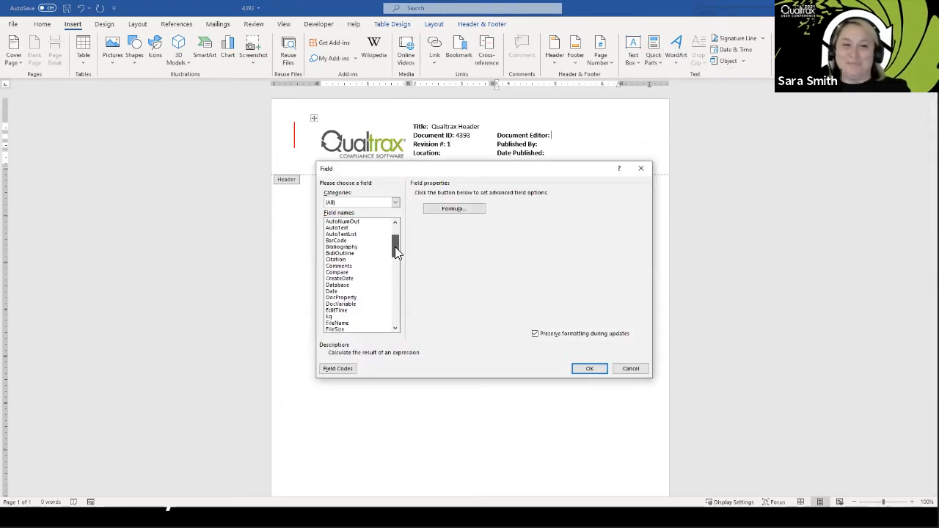
{"action": "left_click", "coordinate": [358, 300]}
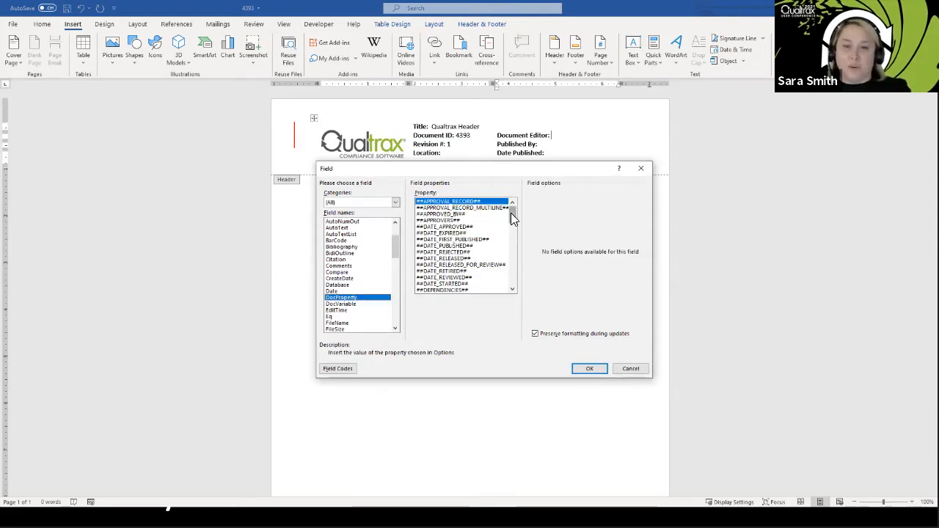
{"action": "left_click_drag", "start_coordinate": [510, 213], "coordinate": [514, 224]}
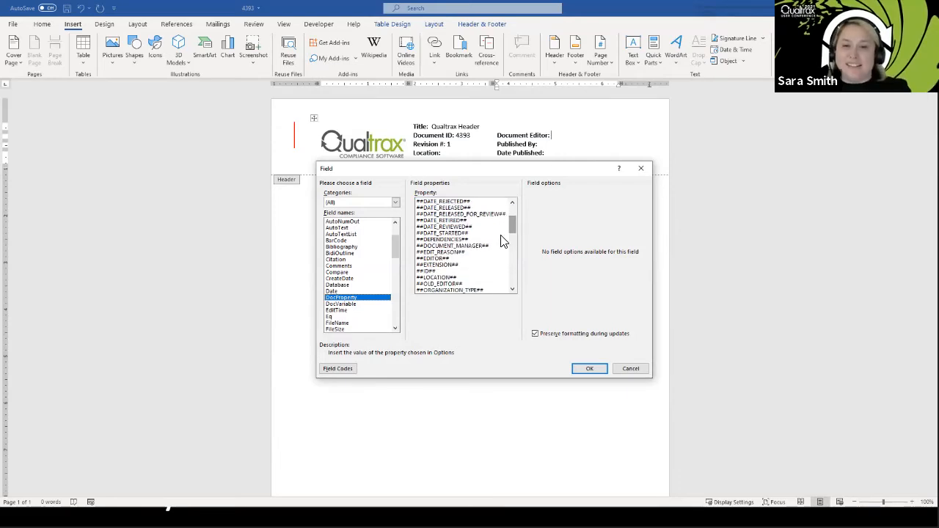
{"action": "left_click", "coordinate": [436, 259]}
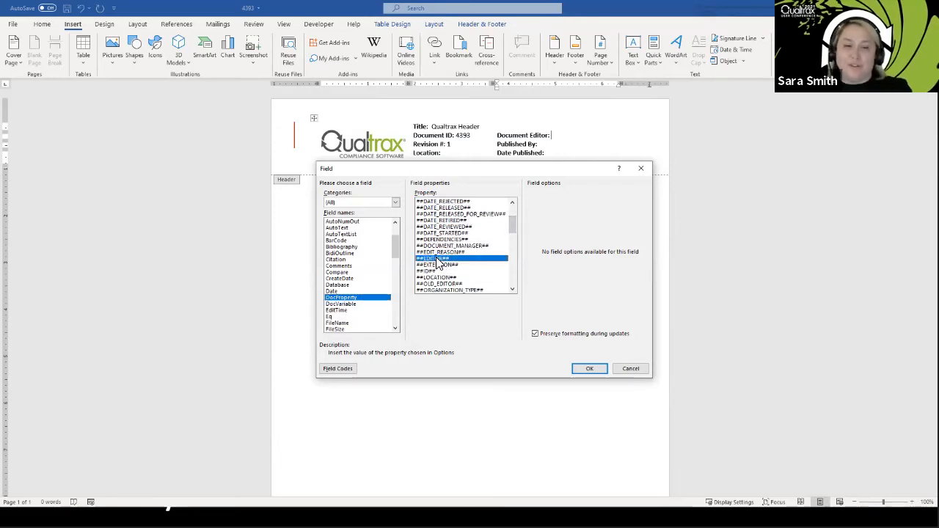
{"action": "left_click", "coordinate": [590, 370]}
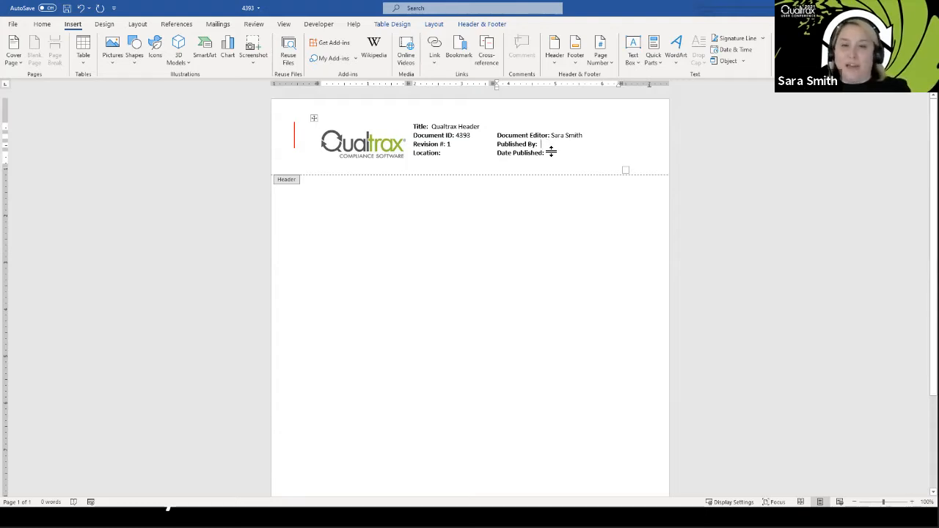
Step: Insert a DocProperty field for ##APPROVED_BY## after Published By:
{"action": "left_click", "coordinate": [653, 59]}
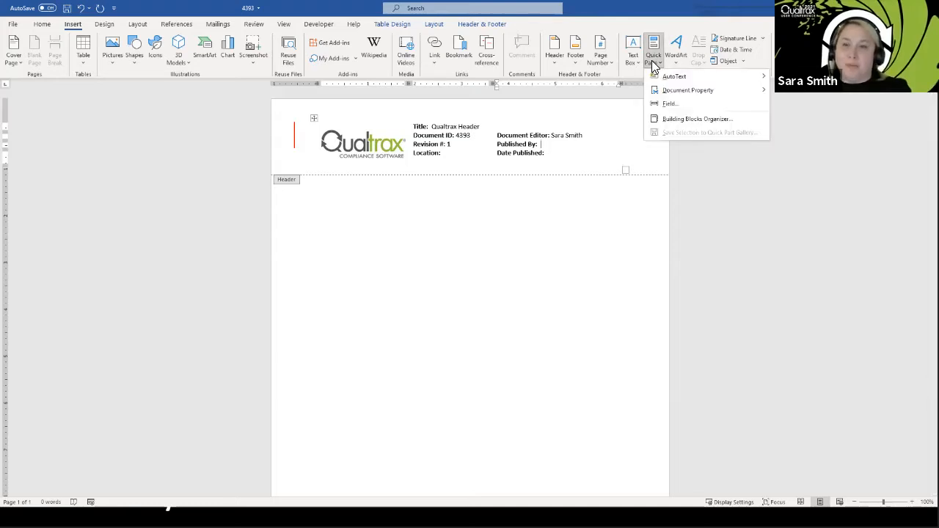
{"action": "left_click", "coordinate": [671, 103]}
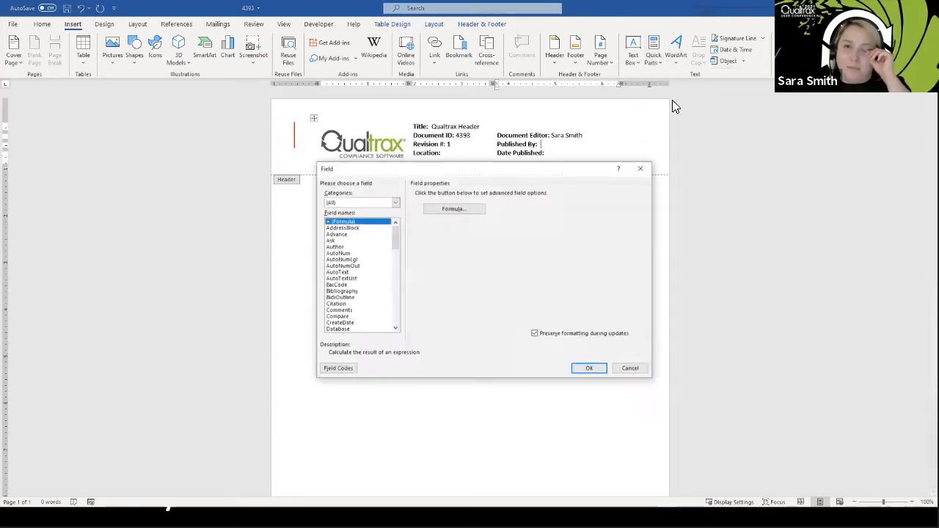
{"action": "left_click_drag", "start_coordinate": [396, 234], "coordinate": [396, 254]}
{"action": "left_click", "coordinate": [343, 259]}
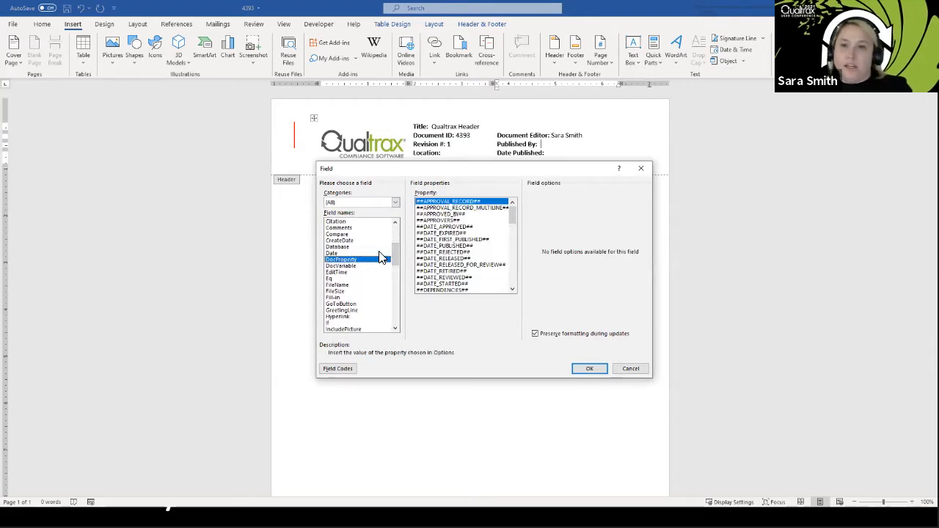
{"action": "left_click", "coordinate": [447, 215]}
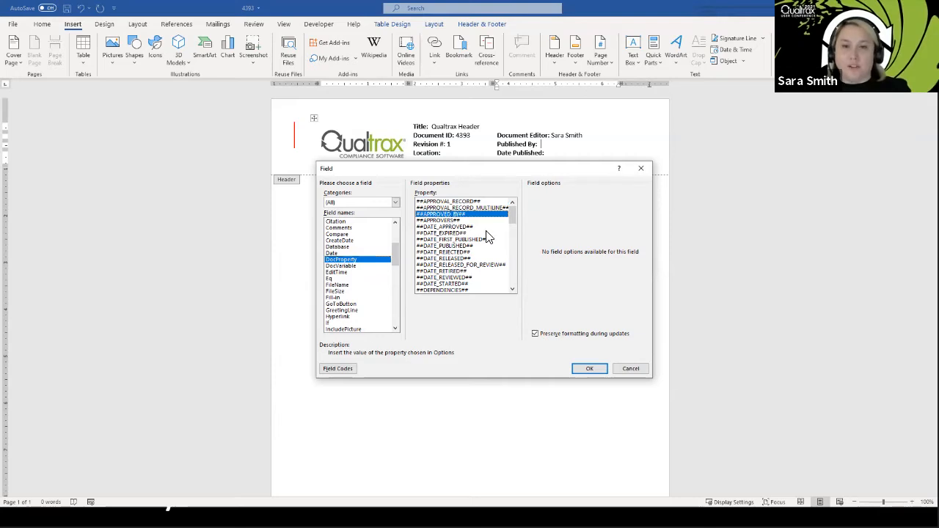
{"action": "left_click", "coordinate": [591, 368]}
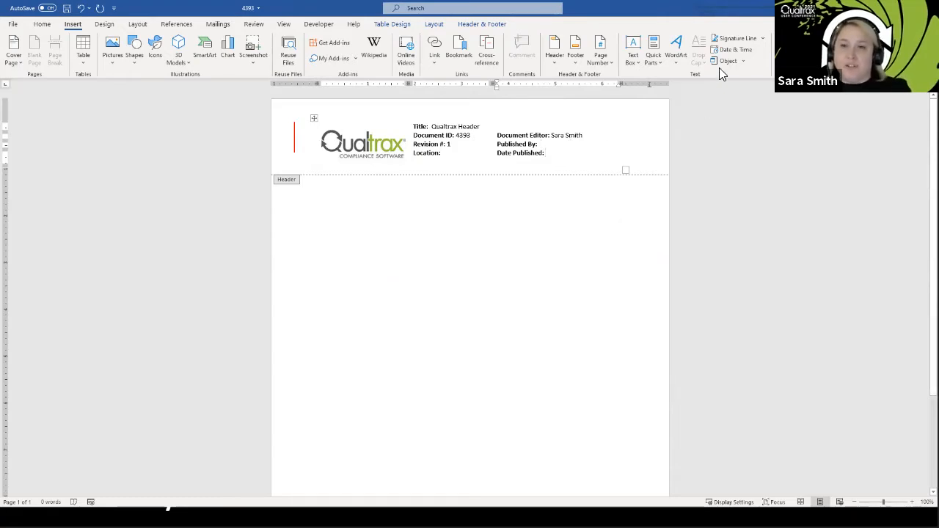
{"action": "left_click", "coordinate": [650, 59]}
{"action": "left_click", "coordinate": [669, 103]}
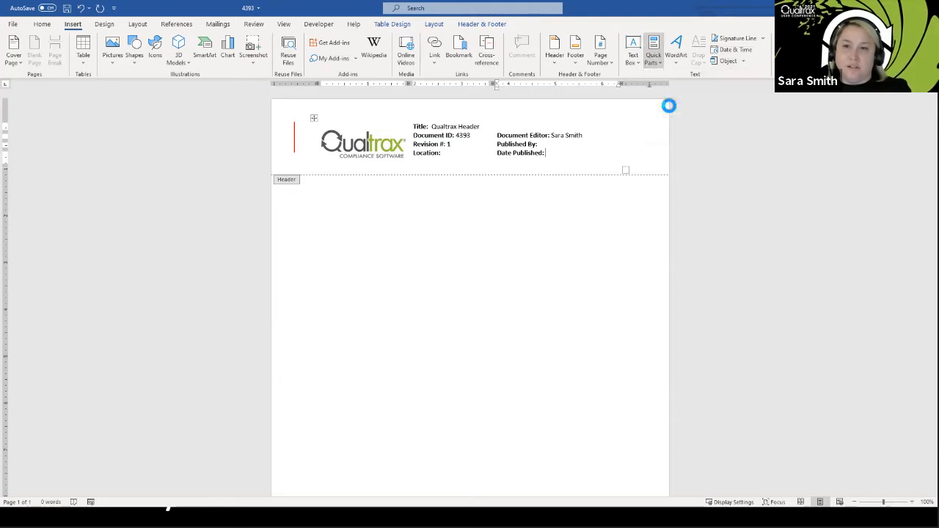
Step: Insert a DocProperty field for ##DATE_PUBLISHED## after Date Published: in the header
{"action": "scroll", "coordinate": [395, 250], "scroll_direction": "down", "scroll_amount": 1}
{"action": "scroll", "coordinate": [396, 252], "scroll_direction": "down", "scroll_amount": 2}
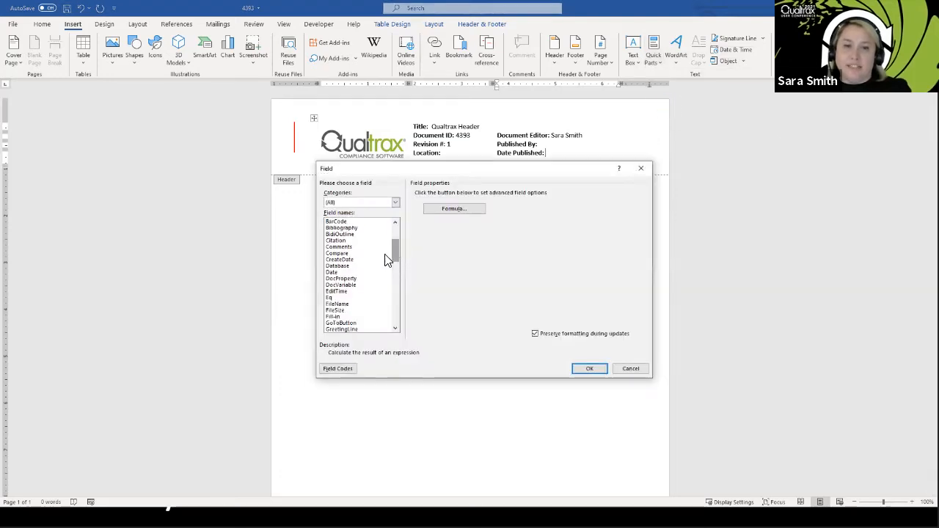
{"action": "left_click", "coordinate": [342, 278]}
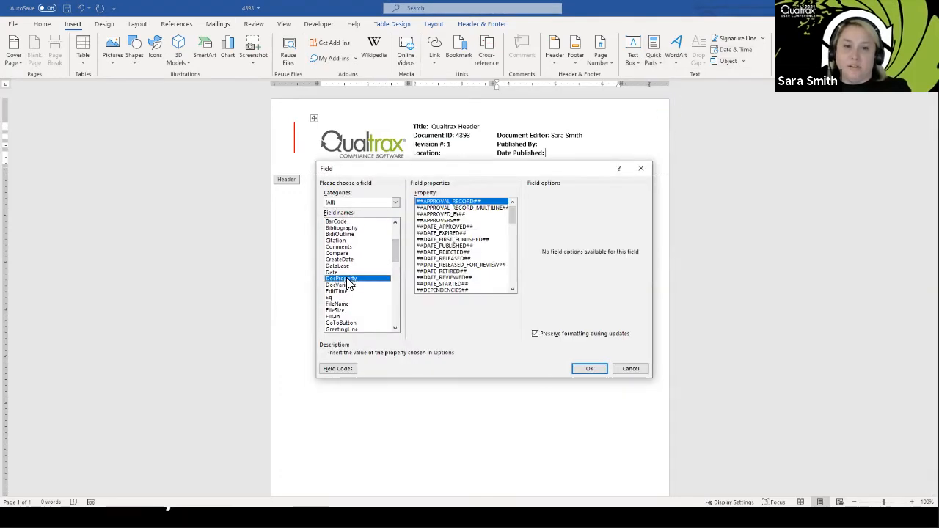
{"action": "left_click", "coordinate": [448, 246]}
{"action": "left_click", "coordinate": [581, 369]}
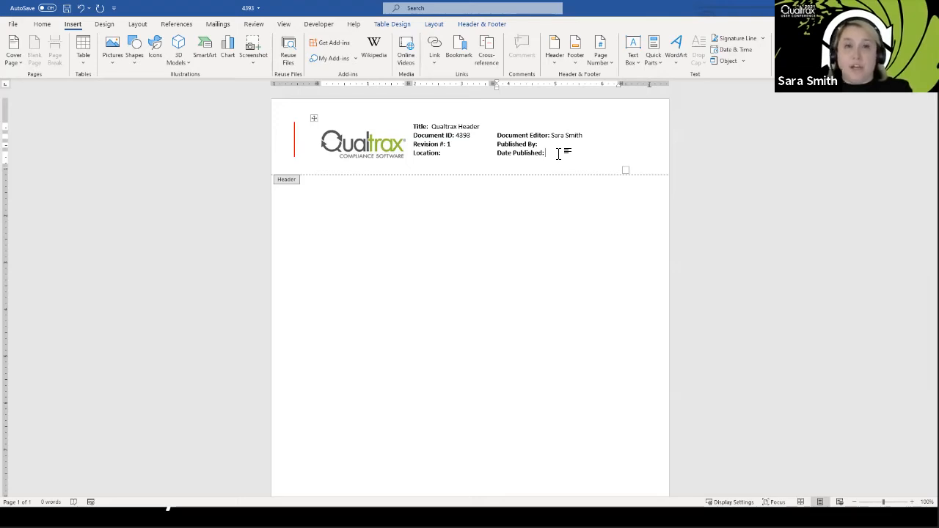
Step: Show the header's field codes with Alt+F9 and select the Revision # DOCPROPERTY code
{"action": "key", "text": "alt+F9"}
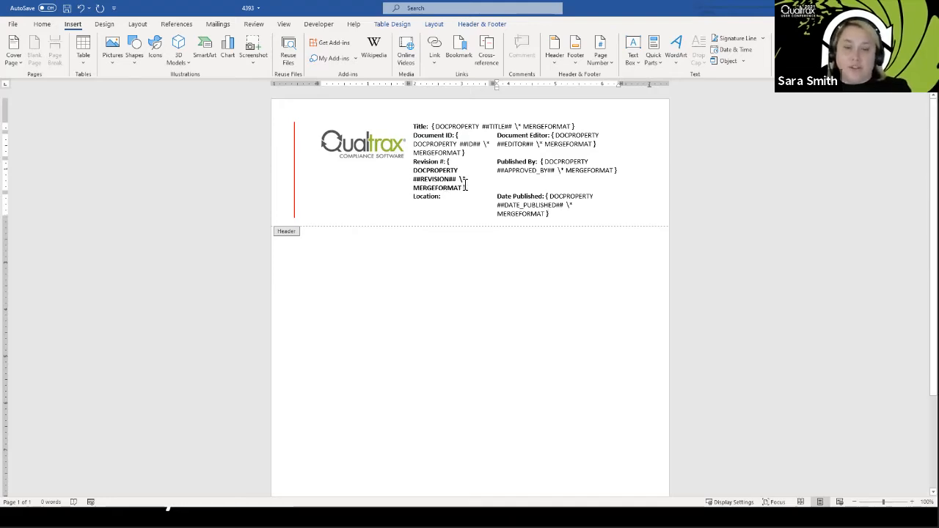
{"action": "left_click_drag", "start_coordinate": [465, 187], "coordinate": [449, 162]}
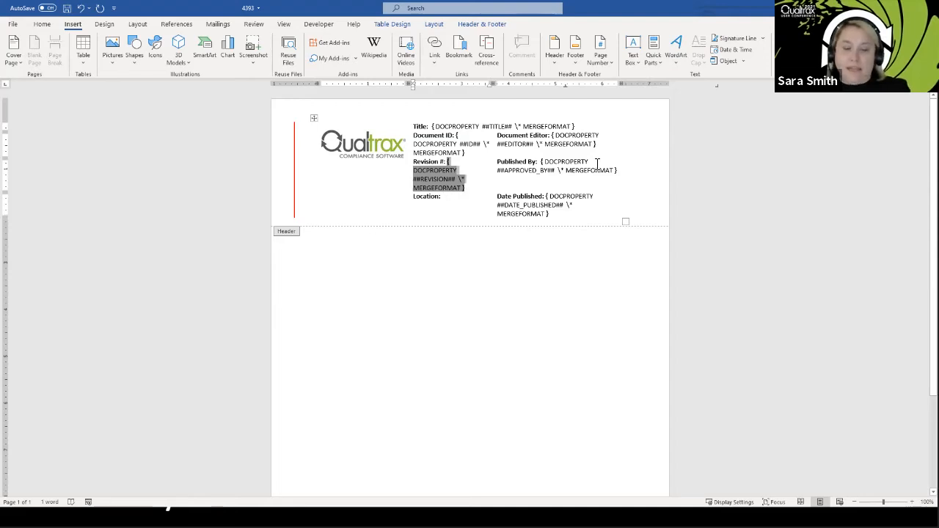
Step: Switch field codes off with Alt+F9 so the header shows values like Qualtrax Header and 4393
{"action": "key", "text": "alt+F9"}
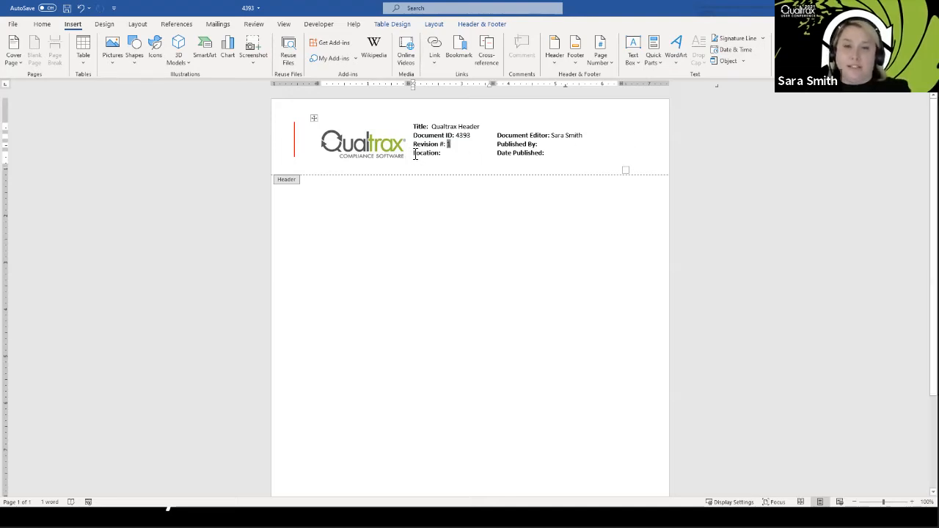
Step: Insert a DocProperty ##LOCATION## field after Location: in the header, displaying Location A
{"action": "left_click_drag", "start_coordinate": [412, 155], "coordinate": [437, 157]}
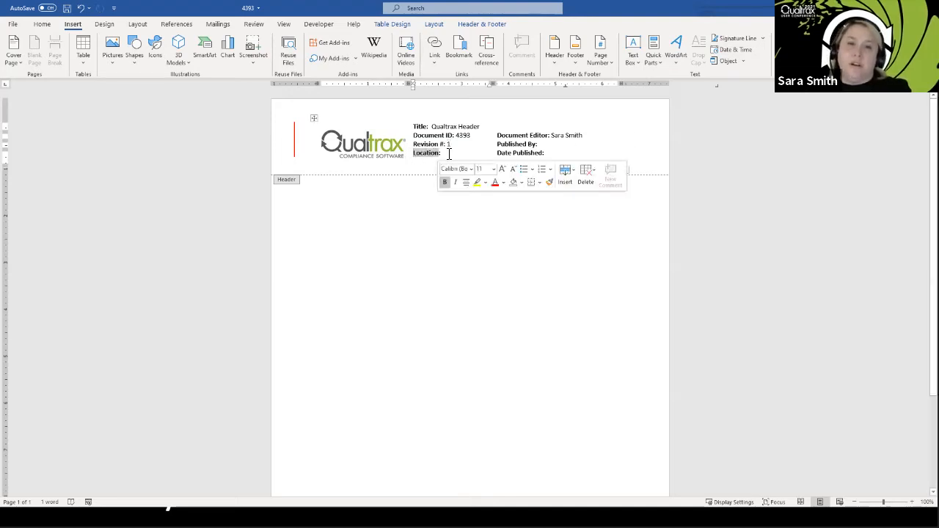
{"action": "left_click", "coordinate": [445, 154]}
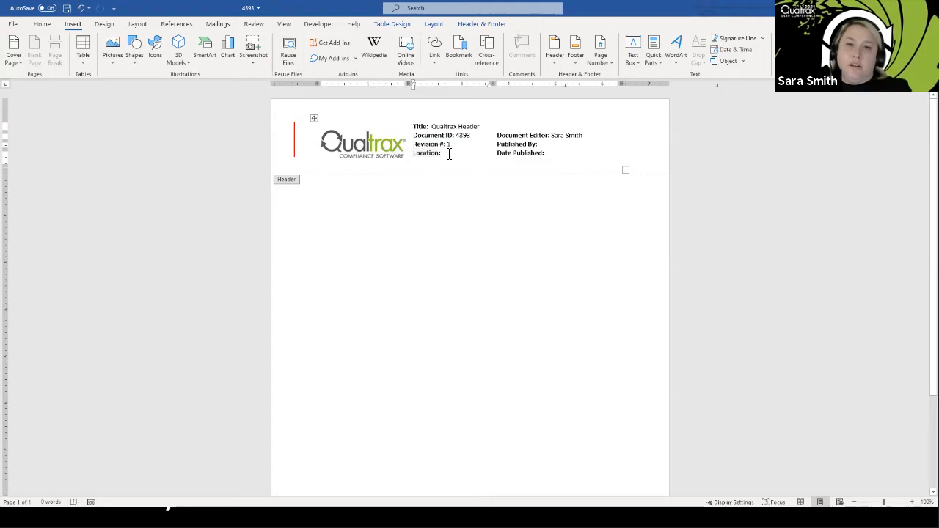
{"action": "left_click", "coordinate": [656, 64]}
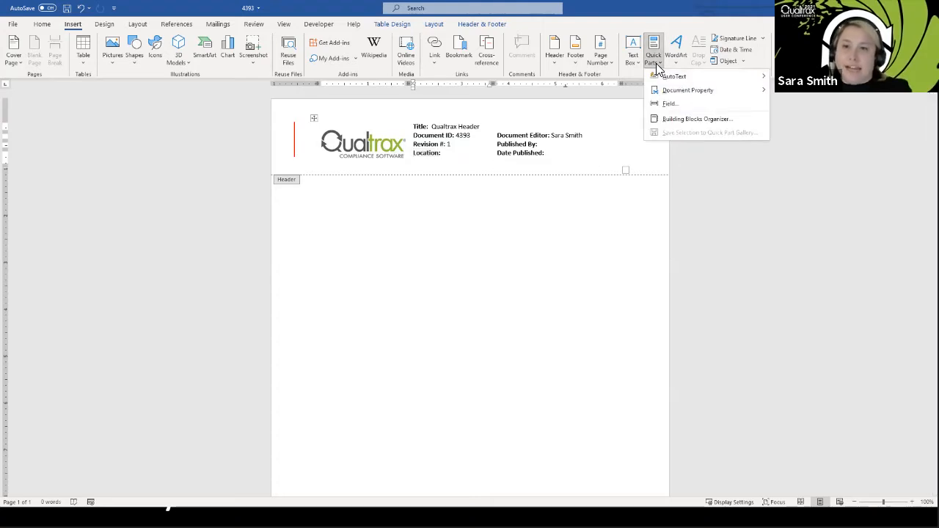
{"action": "left_click", "coordinate": [669, 104]}
{"action": "left_click_drag", "start_coordinate": [395, 239], "coordinate": [396, 253]}
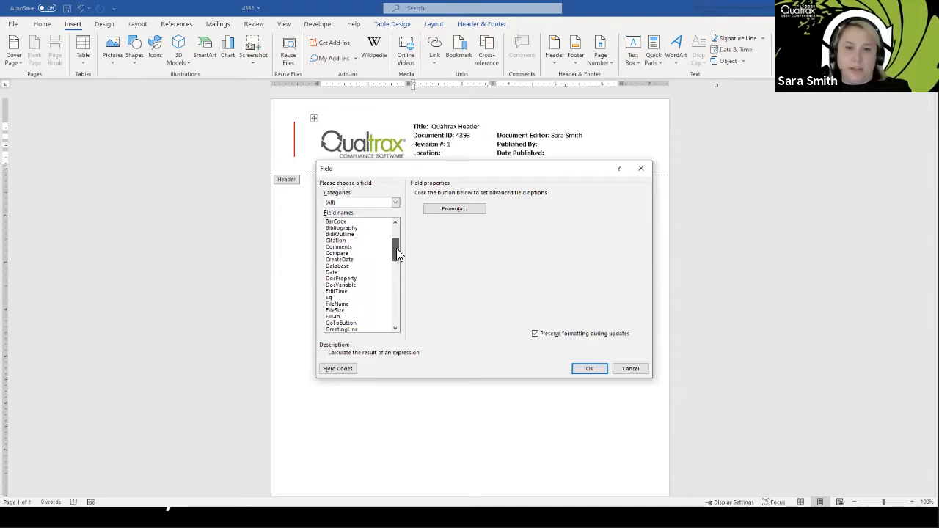
{"action": "left_click", "coordinate": [357, 279]}
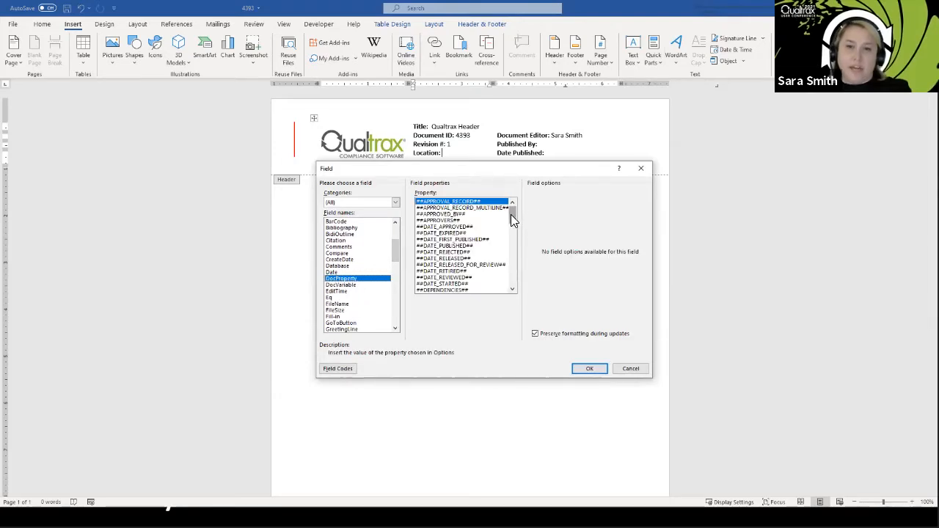
{"action": "left_click_drag", "start_coordinate": [513, 220], "coordinate": [514, 234]}
{"action": "left_click", "coordinate": [430, 240]}
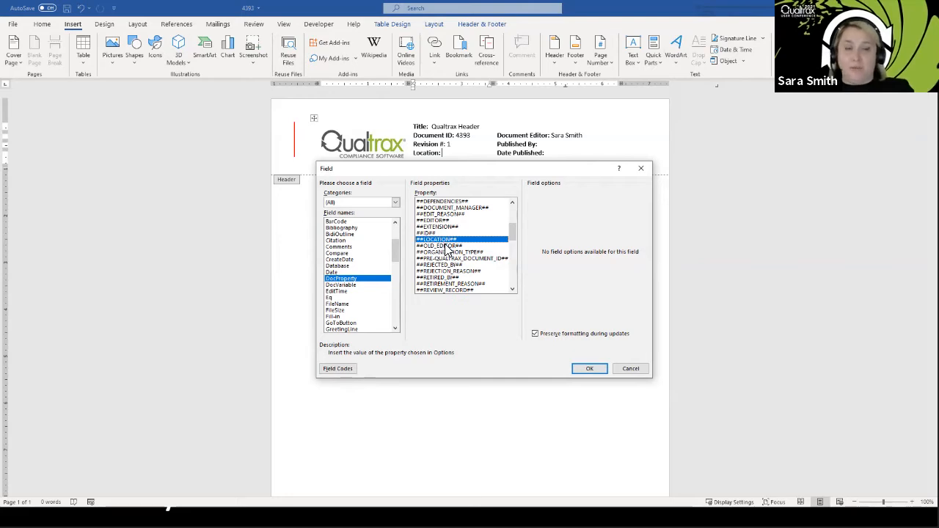
{"action": "left_click", "coordinate": [590, 368]}
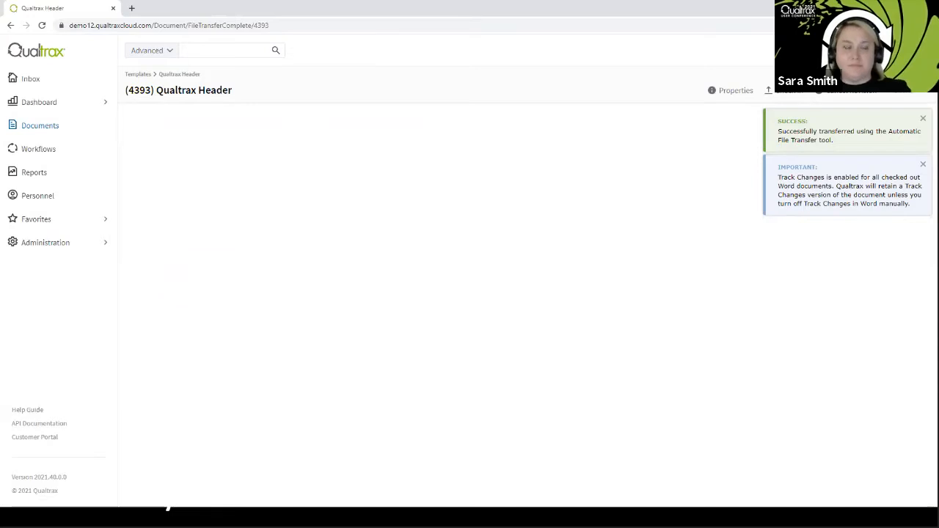
Step: Go to the Documents library and open the Templates folder
{"action": "left_click", "coordinate": [66, 130]}
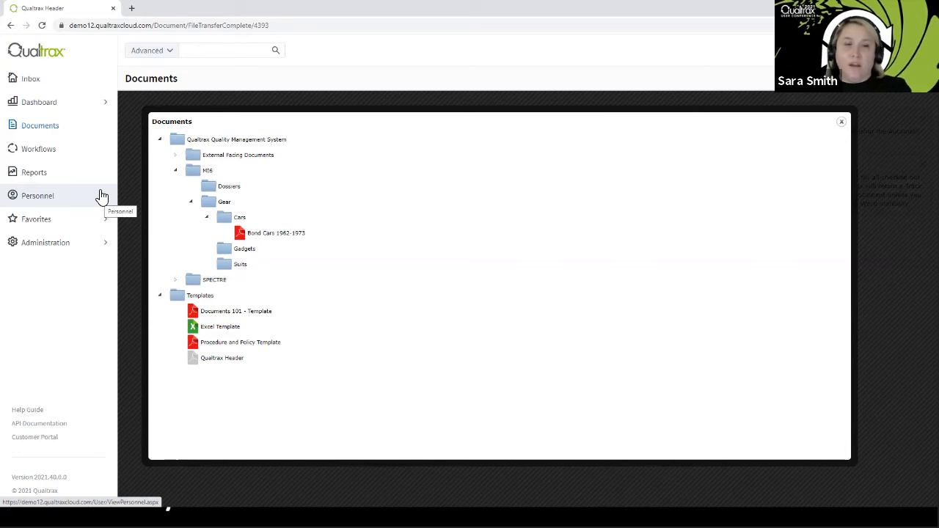
{"action": "left_click", "coordinate": [211, 296]}
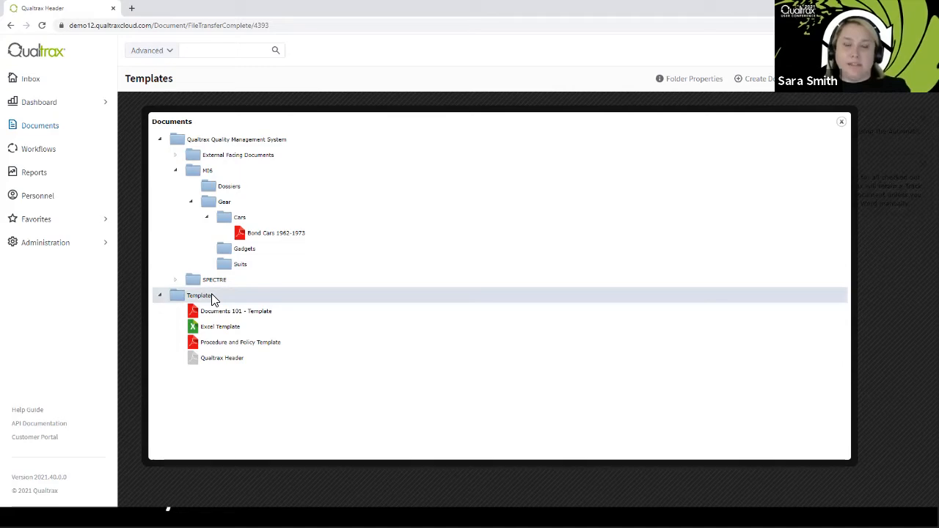
Step: Open the Templates folder's properties on the Custom Fields tab
{"action": "left_click", "coordinate": [682, 81]}
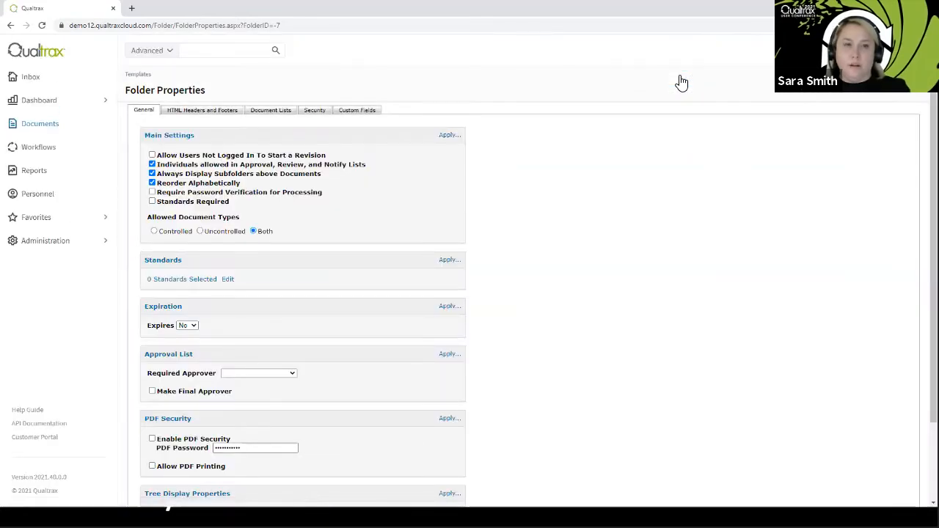
{"action": "left_click", "coordinate": [369, 112]}
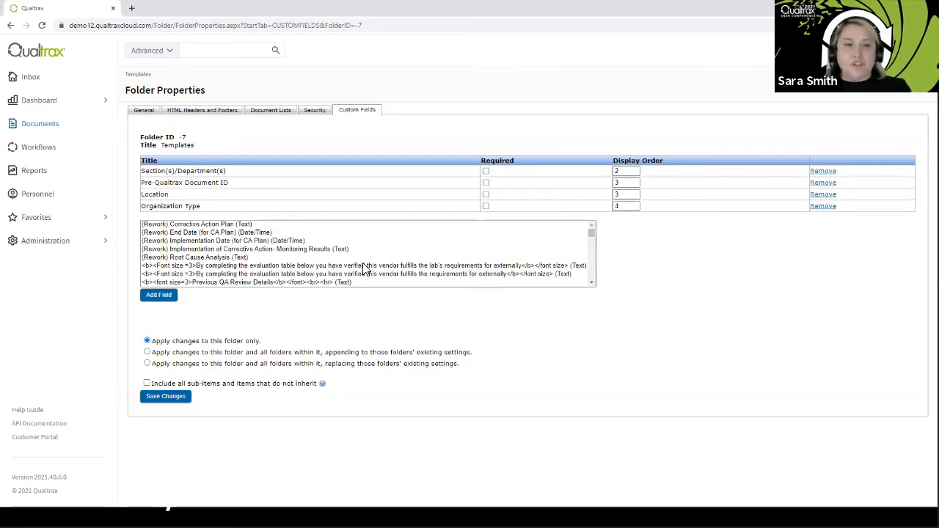
{"action": "left_click", "coordinate": [593, 240]}
{"action": "mouse_move", "coordinate": [593, 234]}
{"action": "left_mouse_down"}
{"action": "mouse_move", "coordinate": [593, 280]}
{"action": "mouse_move", "coordinate": [589, 241]}
{"action": "left_mouse_up"}
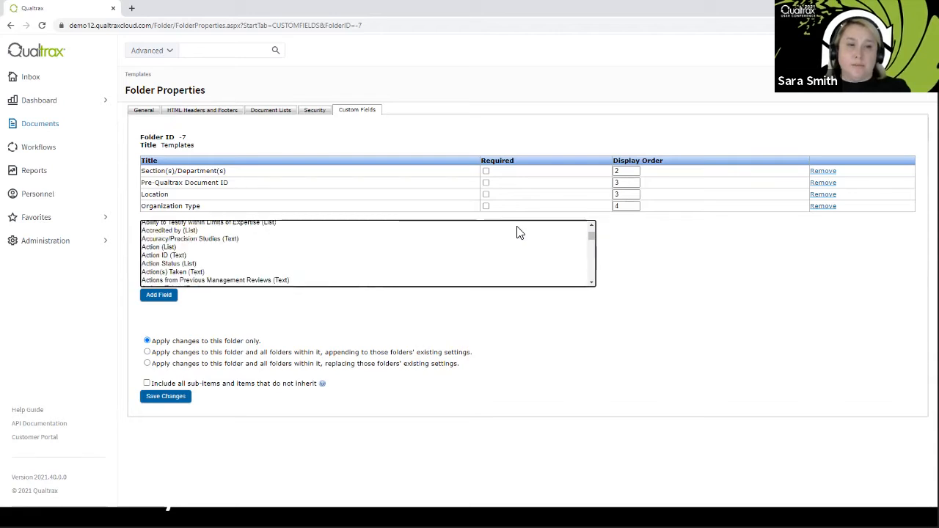
Step: Add the Action (List) custom field to the folder, then remove it again
{"action": "left_click", "coordinate": [158, 248]}
{"action": "left_click", "coordinate": [160, 295]}
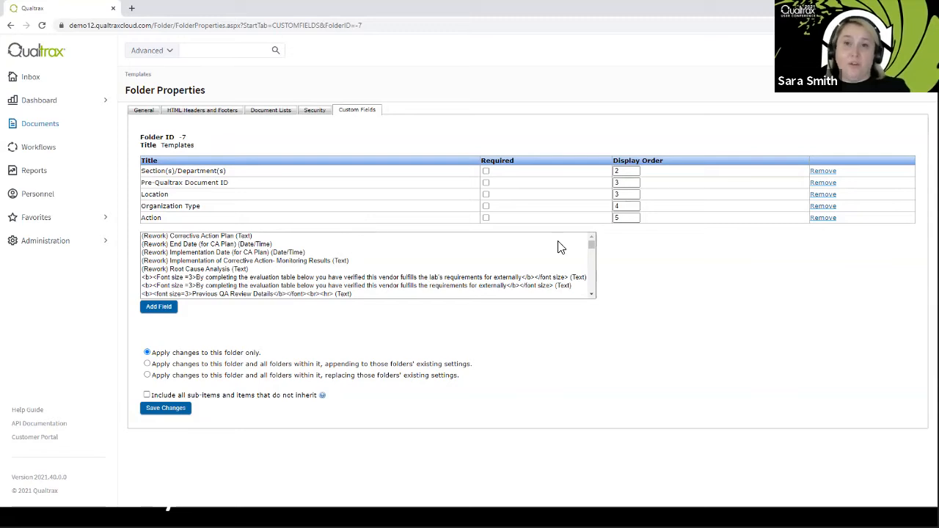
{"action": "left_click", "coordinate": [823, 218]}
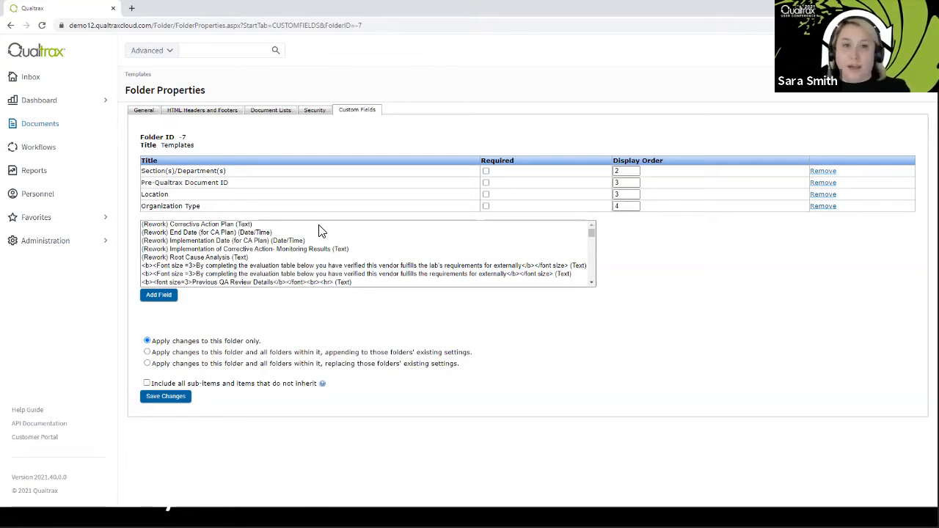
Step: Return to Documents and open Qualtrax Header (document 4393) under Templates
{"action": "left_click", "coordinate": [41, 125]}
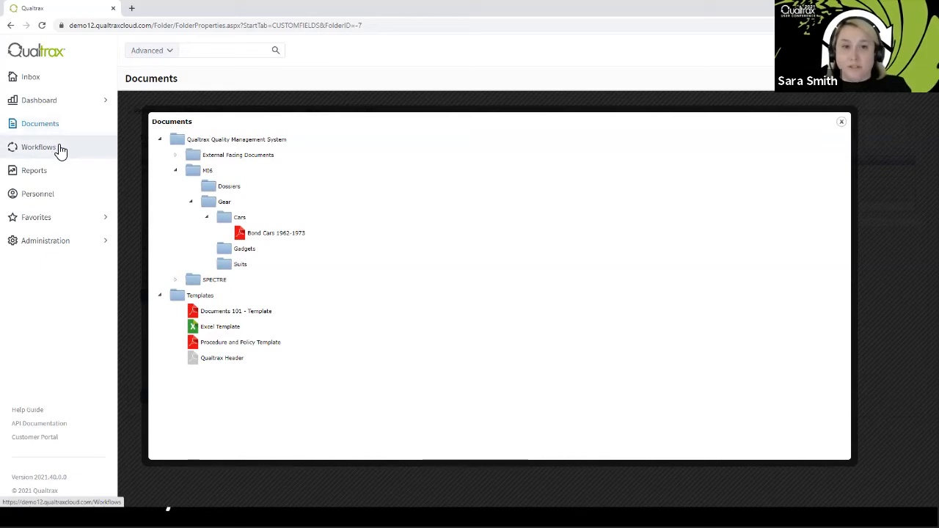
{"action": "left_click", "coordinate": [232, 365]}
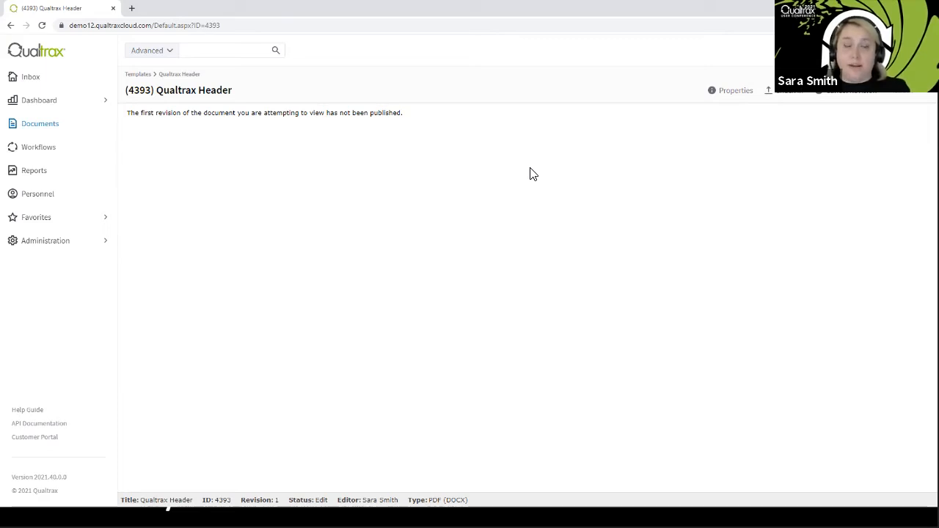
Step: View the document's custom fields (Location A, Manufacturing Company), leaving Section(s)/Department(s) unchanged
{"action": "left_click", "coordinate": [730, 96]}
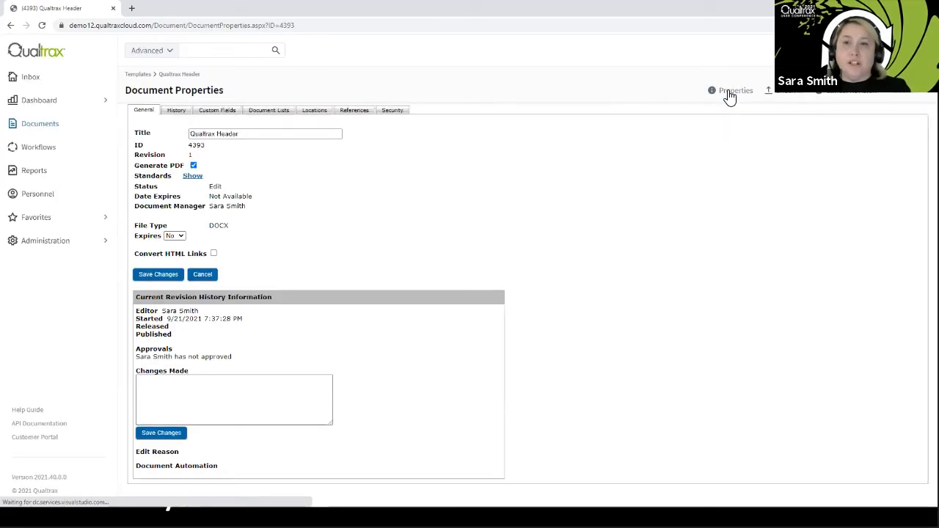
{"action": "left_click", "coordinate": [216, 114]}
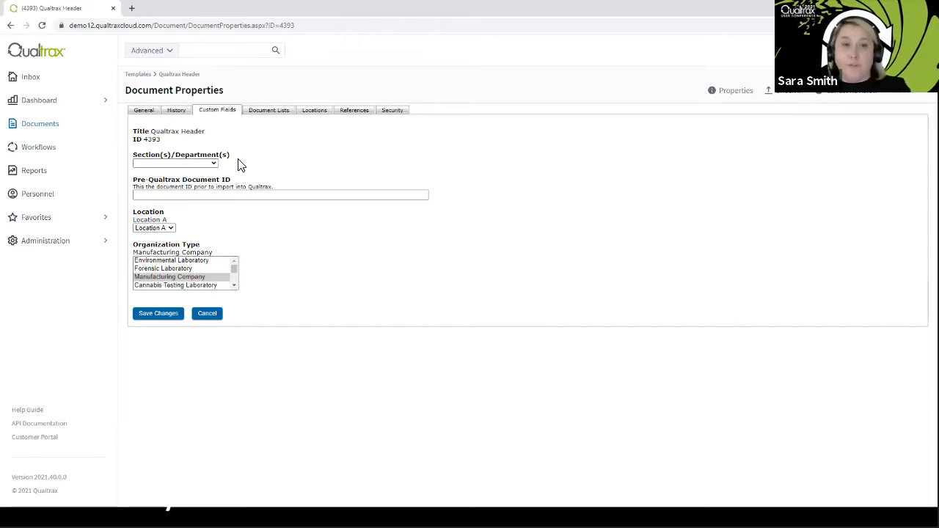
{"action": "left_click", "coordinate": [214, 163]}
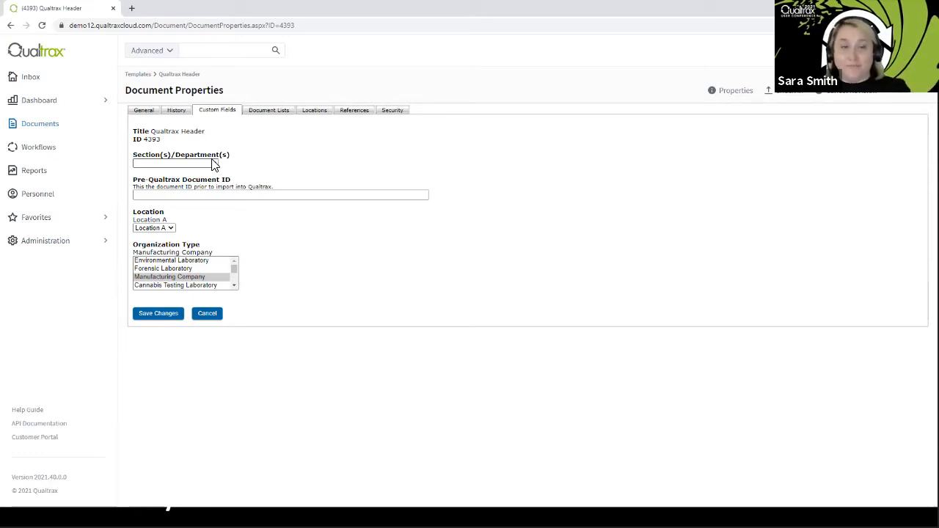
{"action": "left_click", "coordinate": [214, 166]}
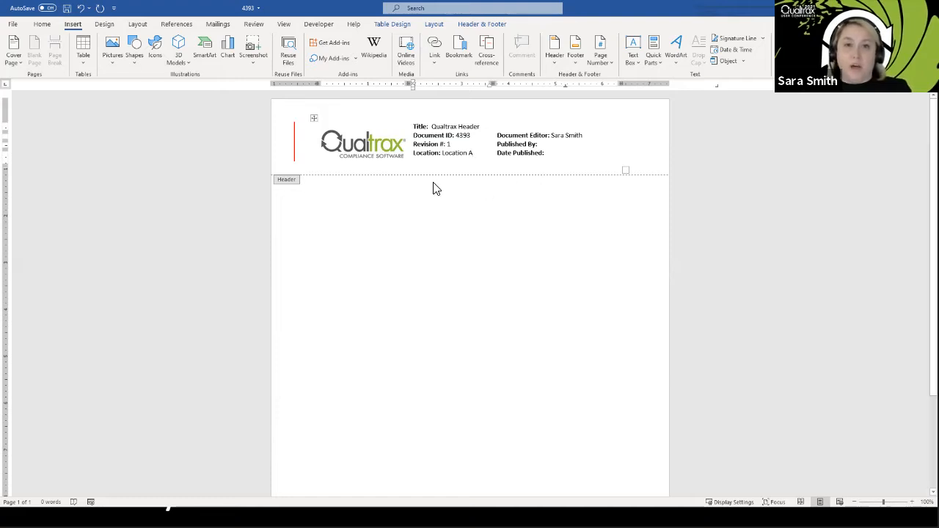
Step: Leave the header and insert a DocProperty ##TITLE## field in the body, showing Qualtrax Header
{"action": "double_click", "coordinate": [360, 195]}
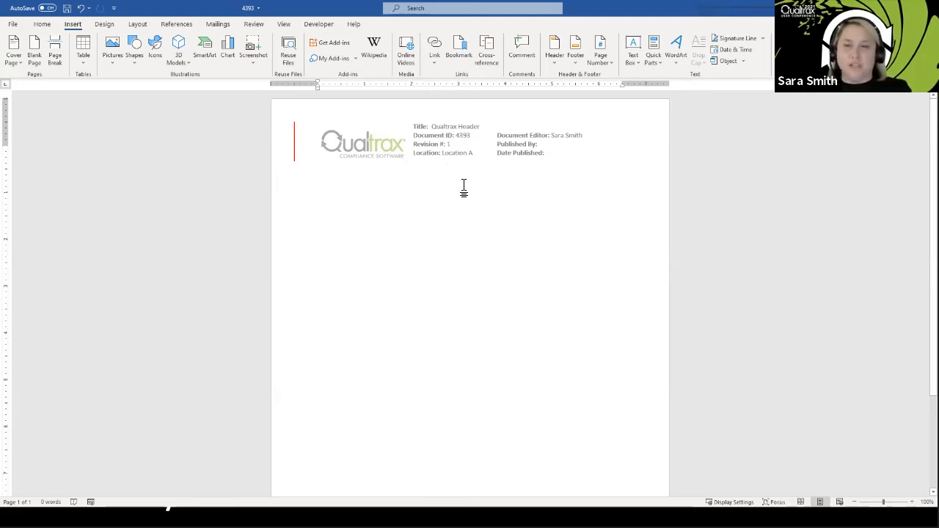
{"action": "left_click", "coordinate": [653, 59]}
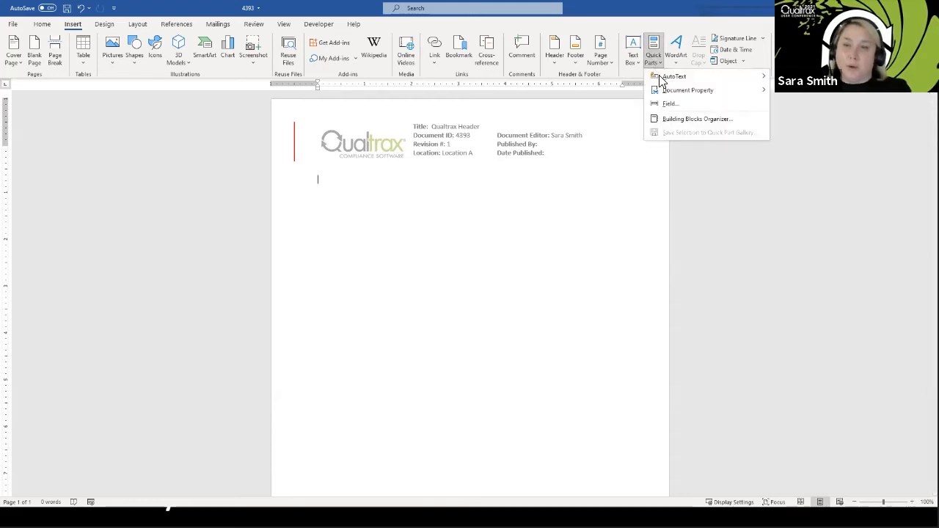
{"action": "left_click", "coordinate": [670, 107]}
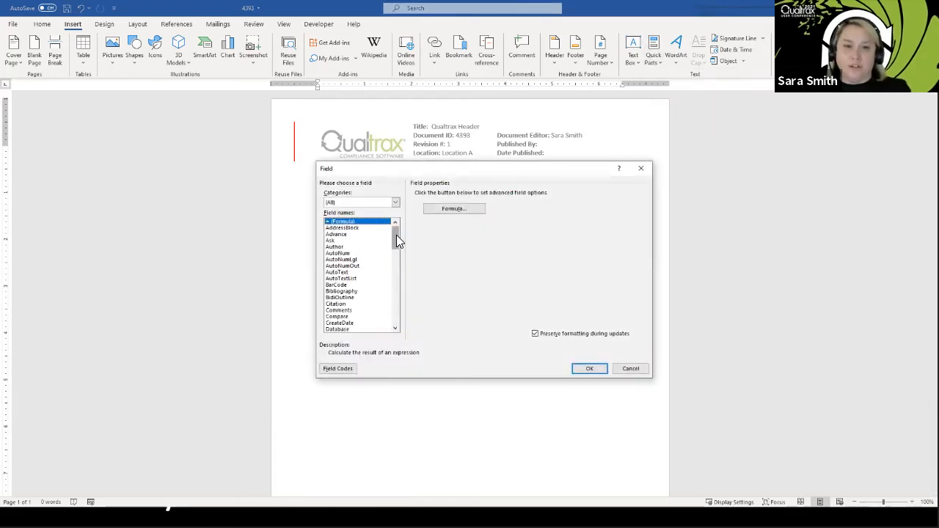
{"action": "left_click_drag", "start_coordinate": [397, 236], "coordinate": [397, 246]}
{"action": "scroll", "coordinate": [367, 256], "scroll_direction": "down", "scroll_amount": 3}
{"action": "left_click", "coordinate": [343, 253]}
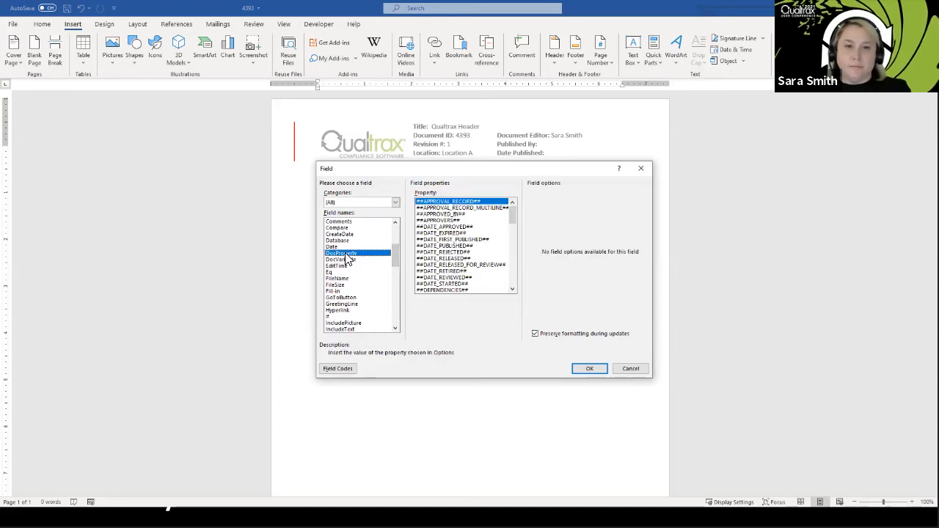
{"action": "left_click_drag", "start_coordinate": [512, 217], "coordinate": [511, 253]}
{"action": "scroll", "coordinate": [473, 252], "scroll_direction": "down", "scroll_amount": 2}
{"action": "left_click", "coordinate": [433, 258]}
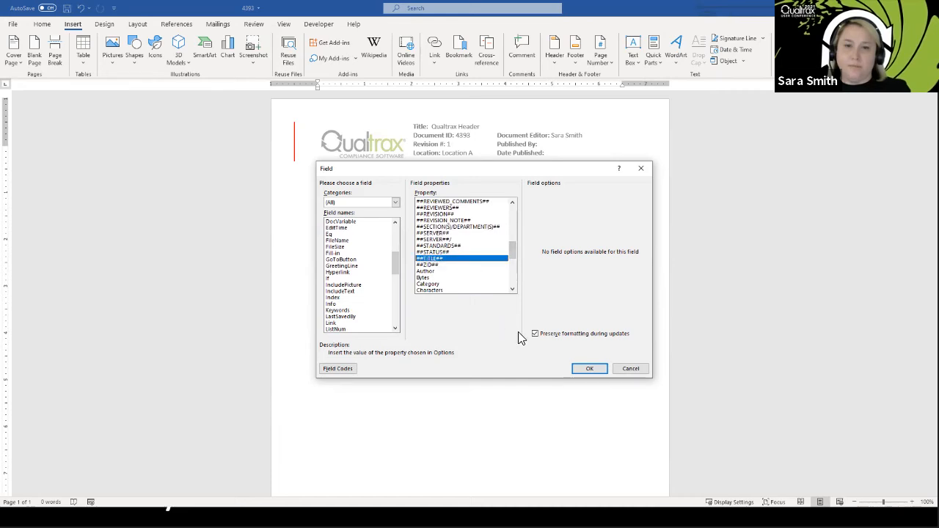
{"action": "left_click", "coordinate": [590, 368]}
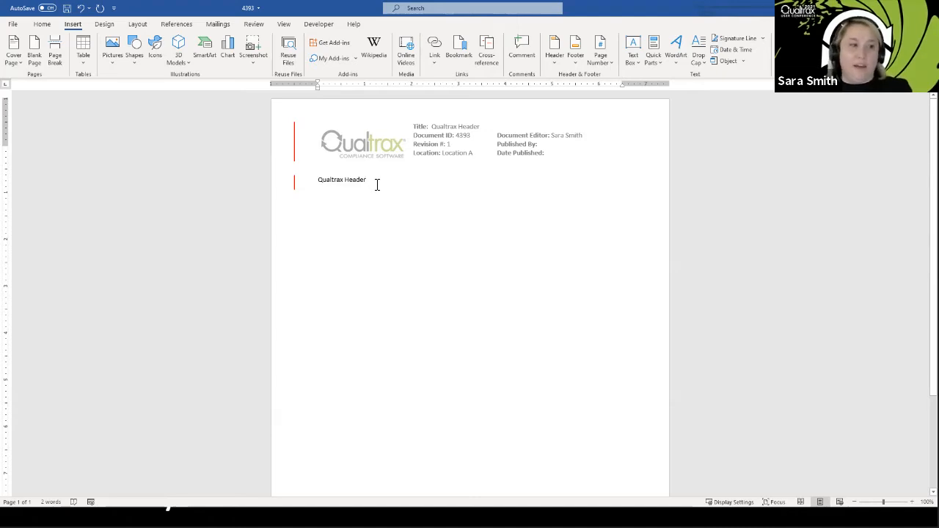
Step: Apply the Title style to the Qualtrax Header text and centre it
{"action": "left_click_drag", "start_coordinate": [377, 184], "coordinate": [295, 183]}
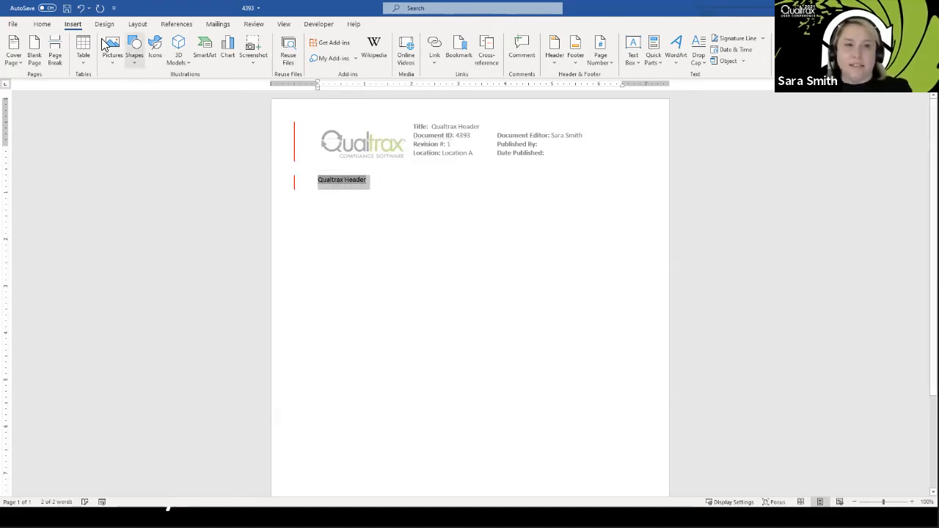
{"action": "left_click", "coordinate": [42, 24]}
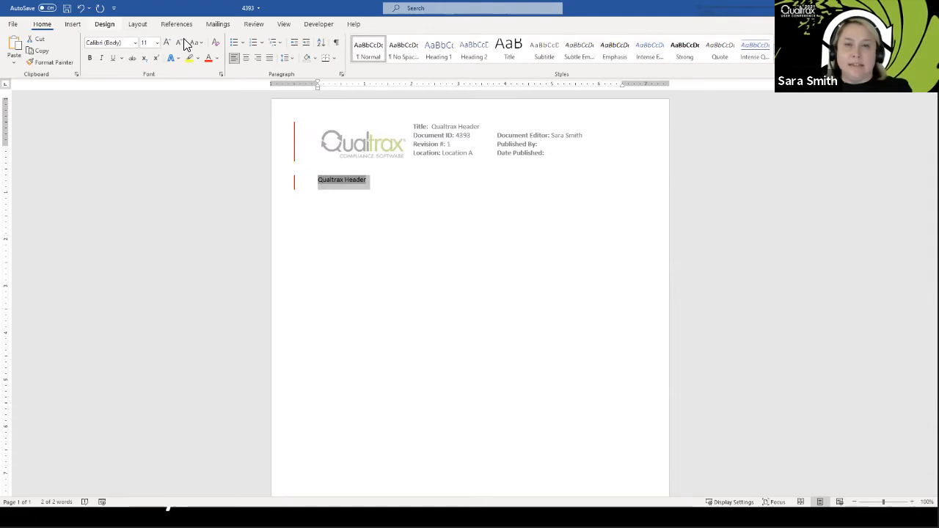
{"action": "left_click", "coordinate": [511, 50]}
{"action": "left_click", "coordinate": [511, 50]}
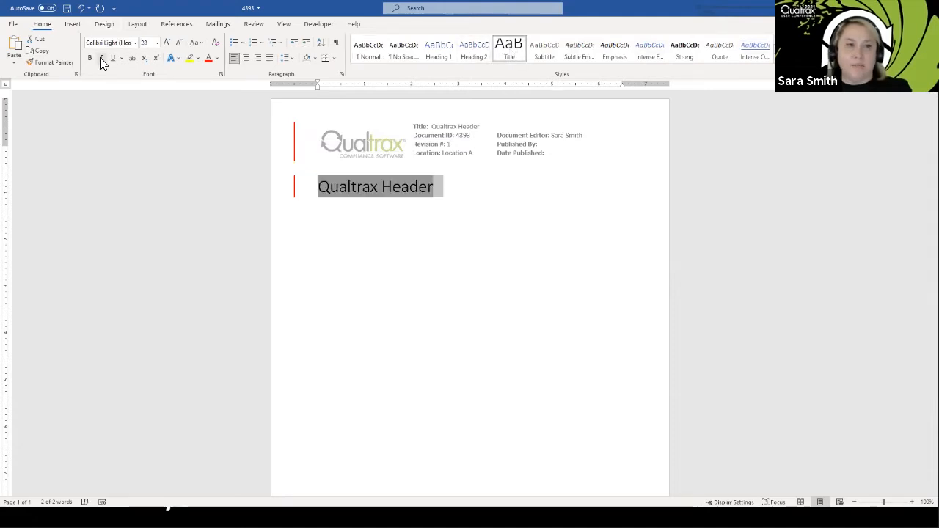
{"action": "left_click", "coordinate": [246, 61]}
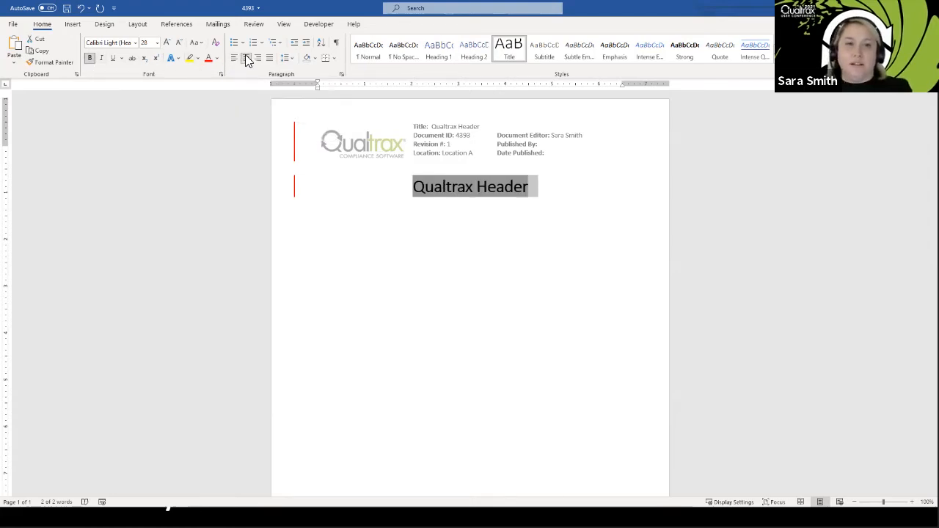
{"action": "left_click", "coordinate": [467, 185]}
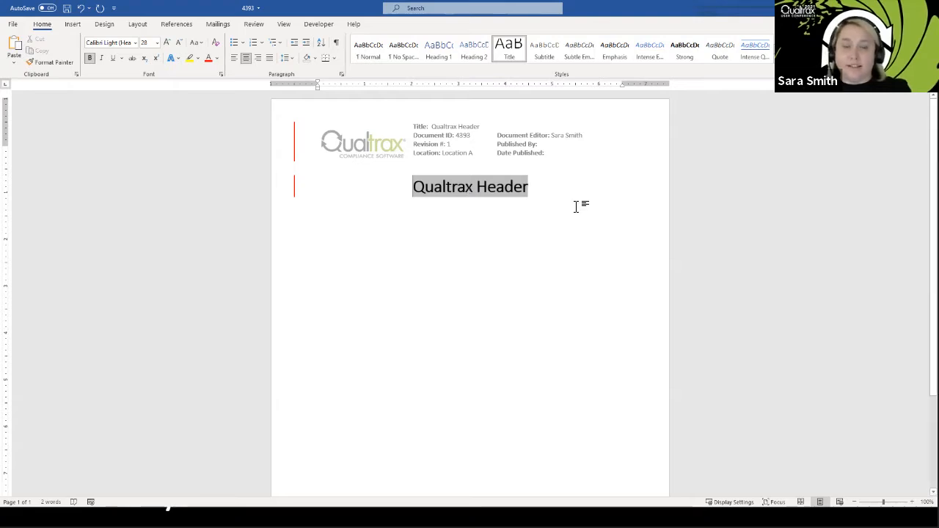
Step: Check the field codes with Alt+F9 twice, then save the template and close Word
{"action": "key", "text": "alt+F9"}
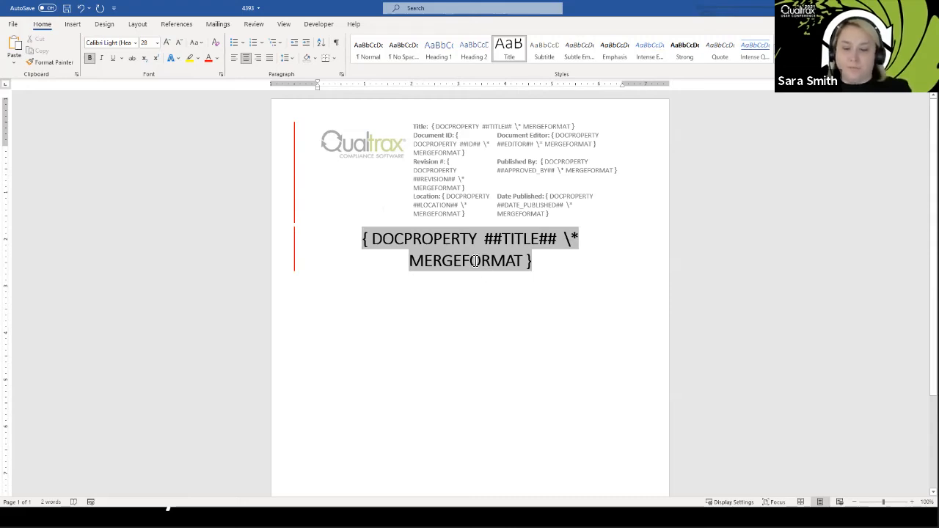
{"action": "key", "text": "alt+F9"}
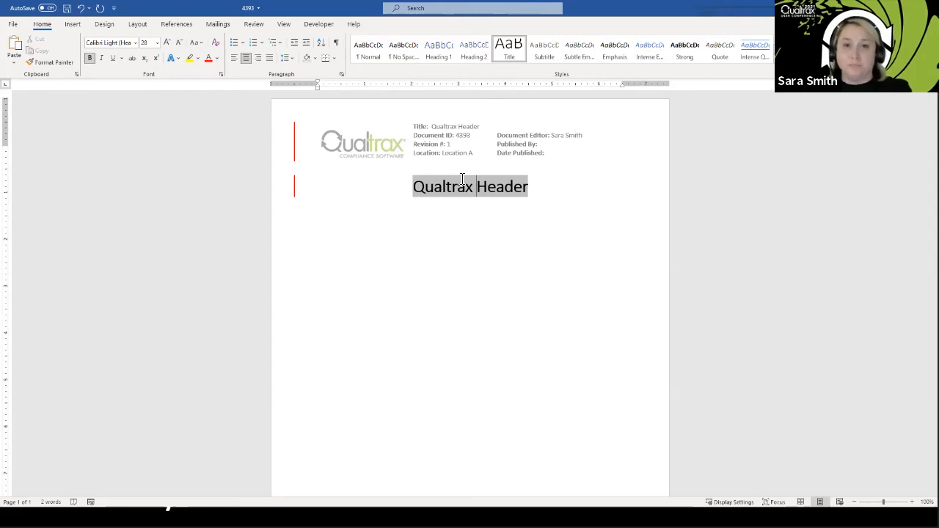
{"action": "double_click", "coordinate": [498, 250]}
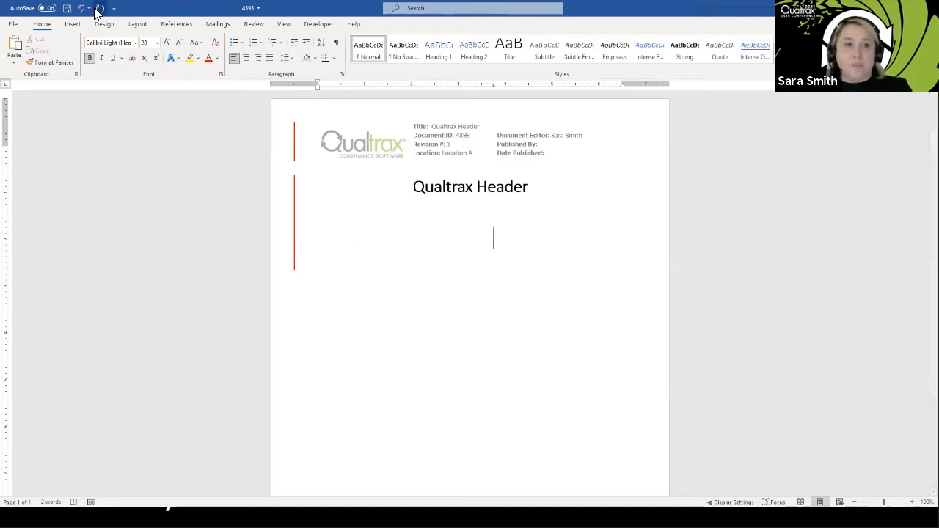
{"action": "left_click", "coordinate": [66, 9]}
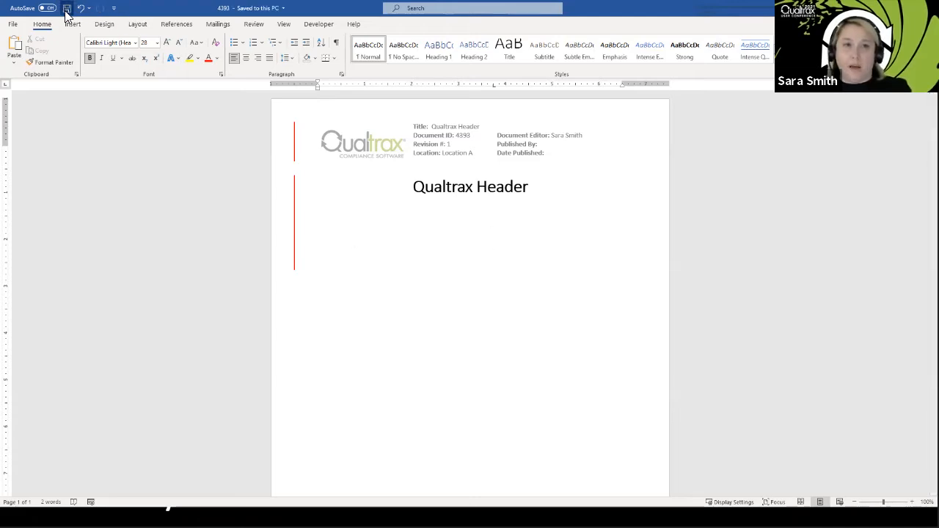
{"action": "key", "text": "alt+F4"}
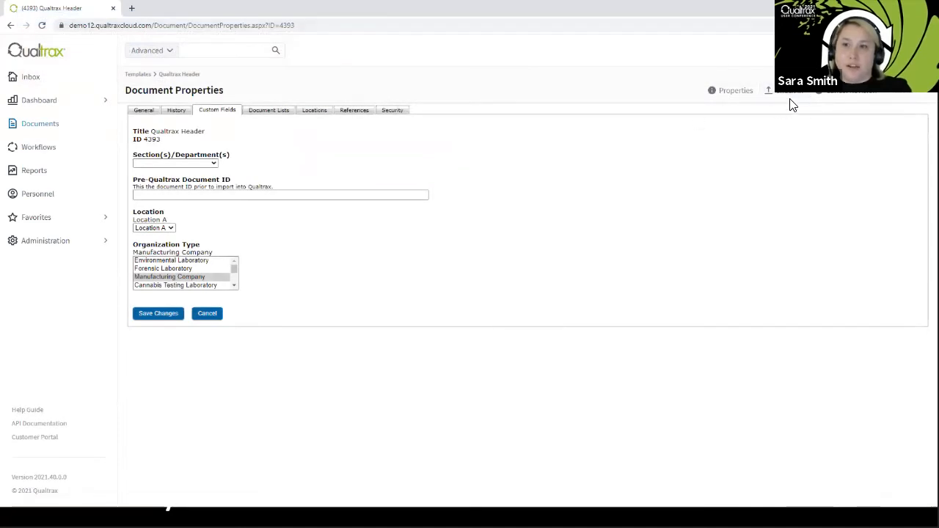
Step: Check in the header template and release and approve it with the change note 'Initial template creation'
{"action": "left_click", "coordinate": [786, 94]}
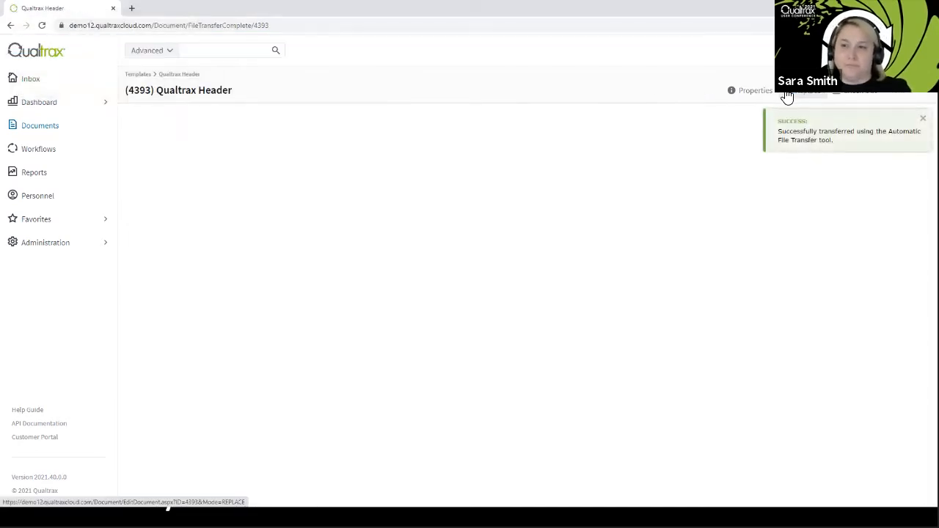
{"action": "left_click", "coordinate": [906, 99]}
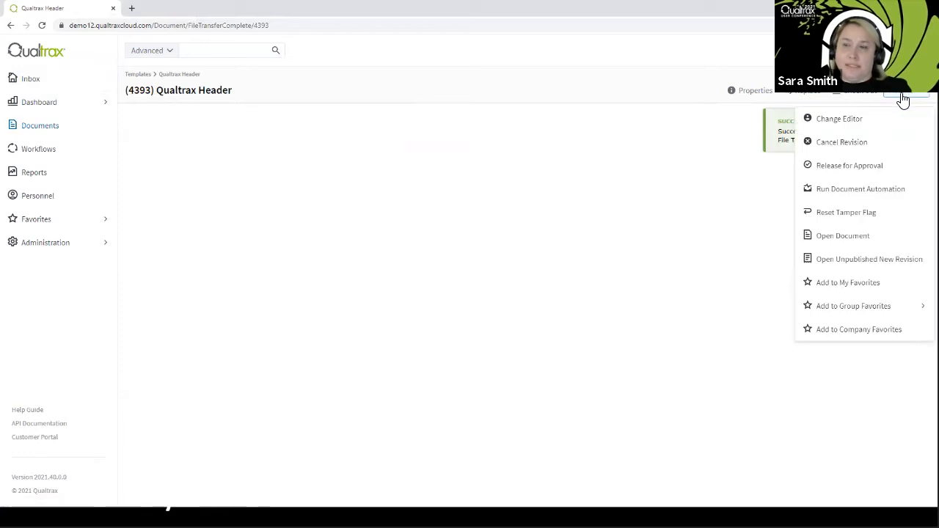
{"action": "left_click", "coordinate": [882, 166]}
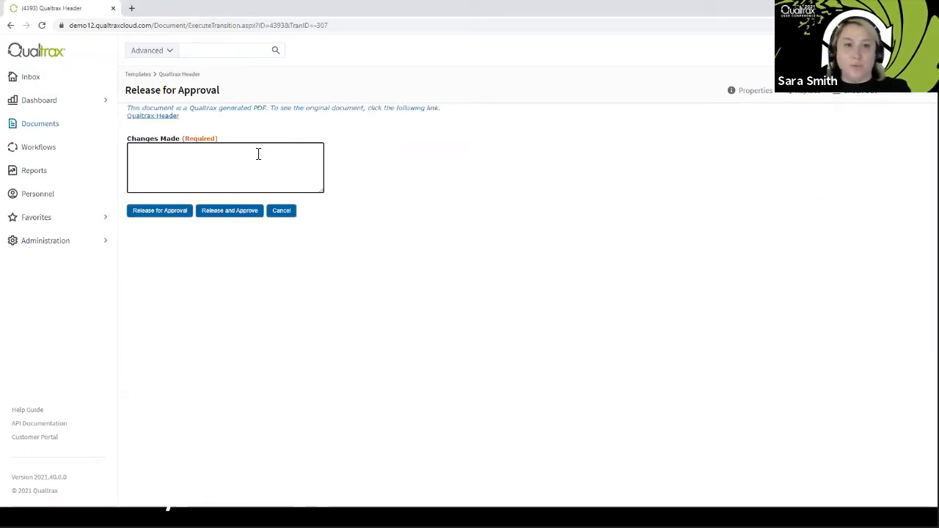
{"action": "type", "text": "Init"}
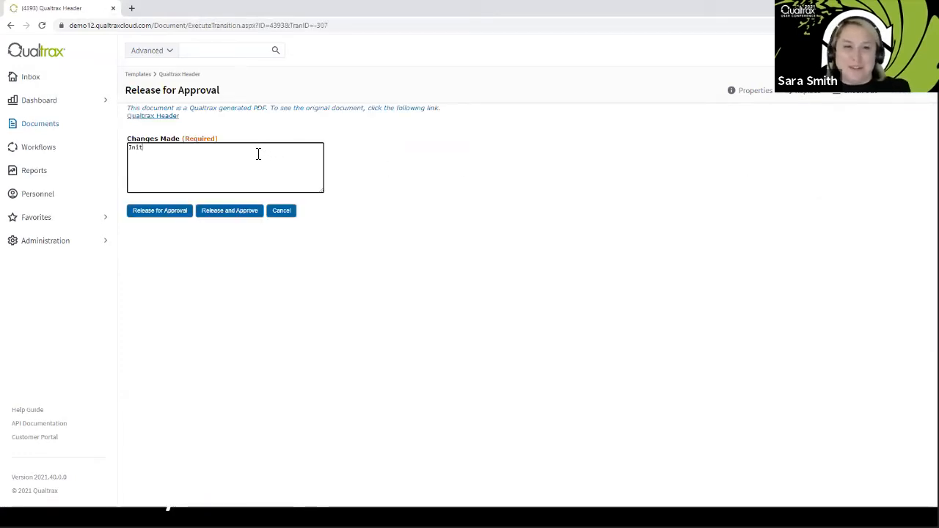
{"action": "type", "text": "ial template creation"}
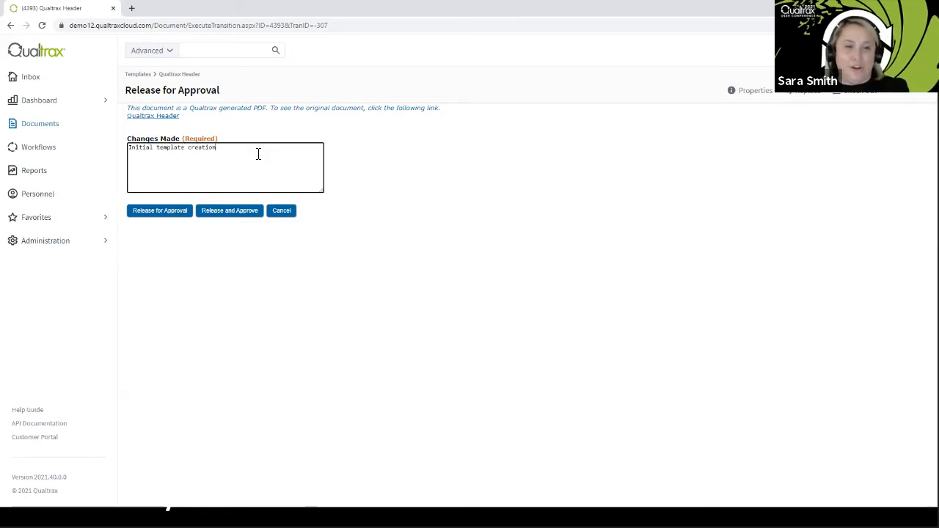
{"action": "left_click", "coordinate": [239, 214]}
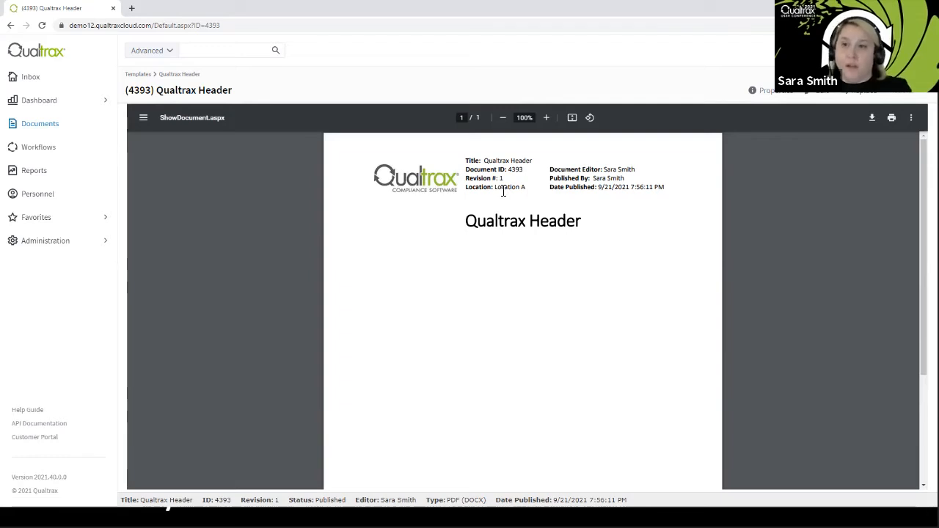
Step: Replace document 4393's title with 'Environment Variable Session Template' in its properties and save
{"action": "left_click", "coordinate": [769, 92]}
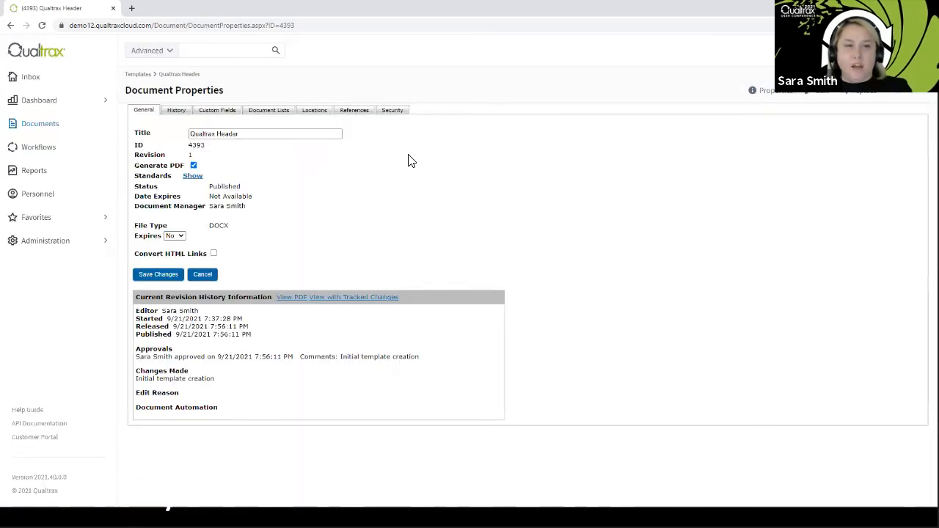
{"action": "left_click_drag", "start_coordinate": [256, 133], "coordinate": [131, 131]}
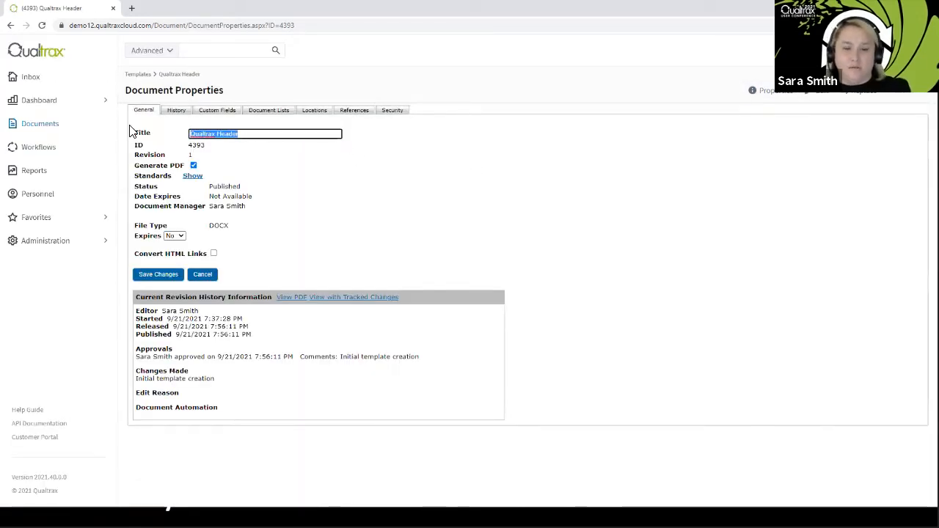
{"action": "type", "text": "Environment Variable Session Template"}
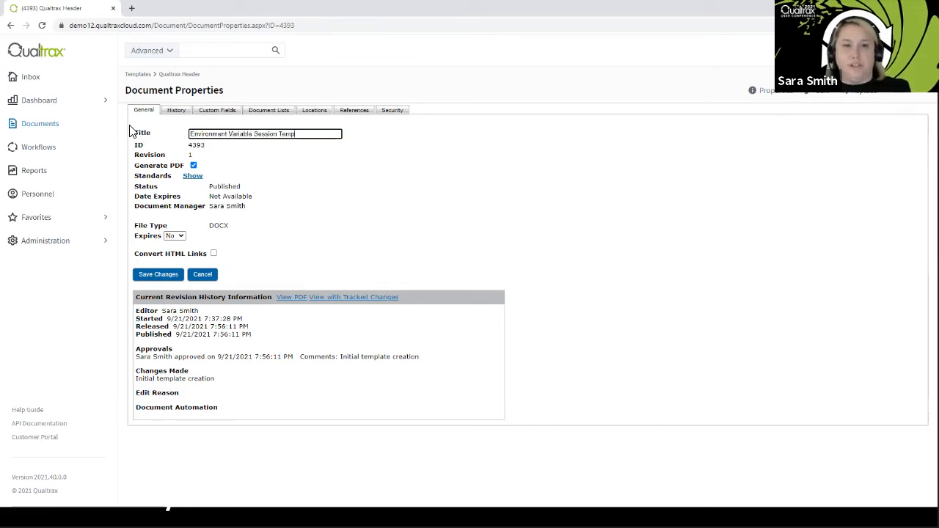
{"action": "left_click", "coordinate": [160, 274]}
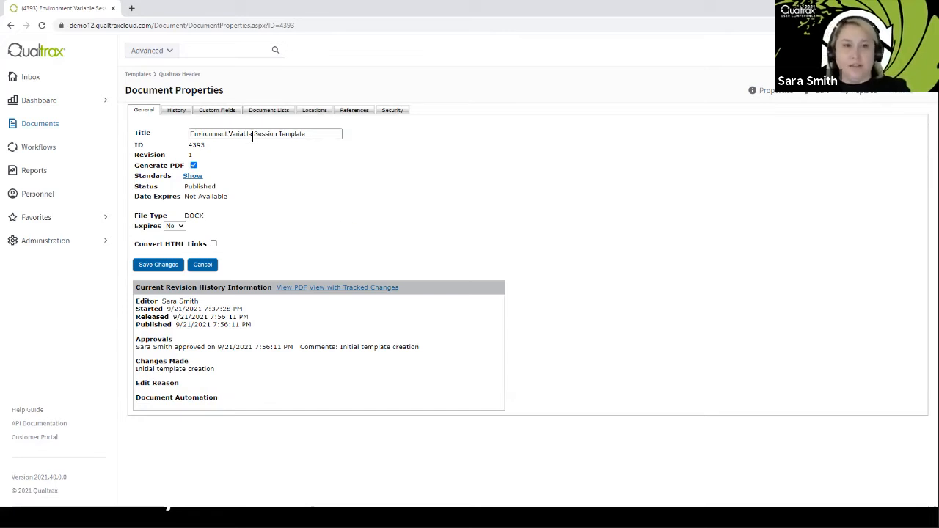
Step: Set the document's Location custom field to Location B and save the change
{"action": "left_click", "coordinate": [209, 117]}
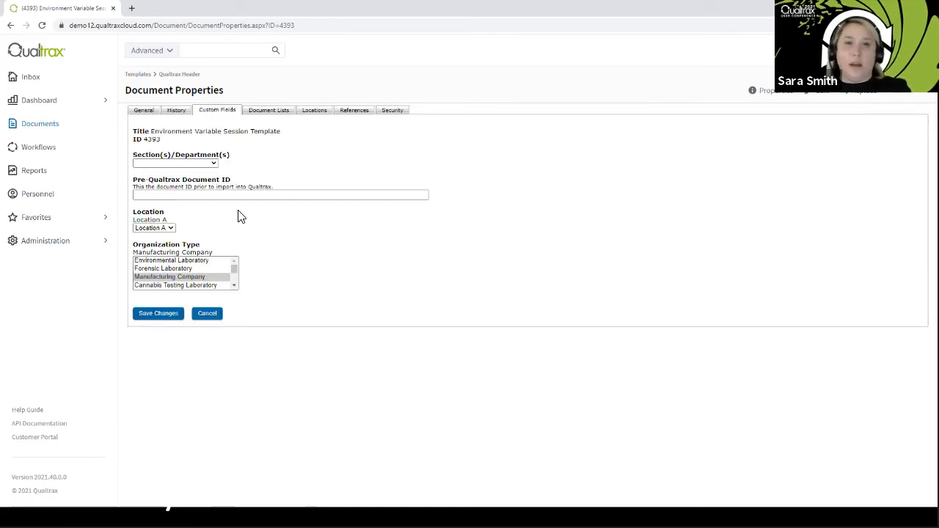
{"action": "left_click", "coordinate": [171, 228]}
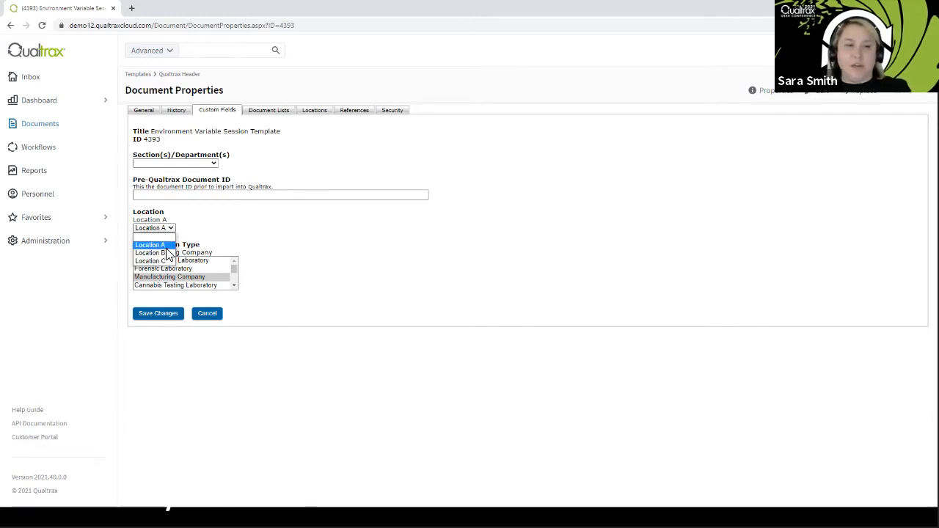
{"action": "left_click", "coordinate": [169, 254]}
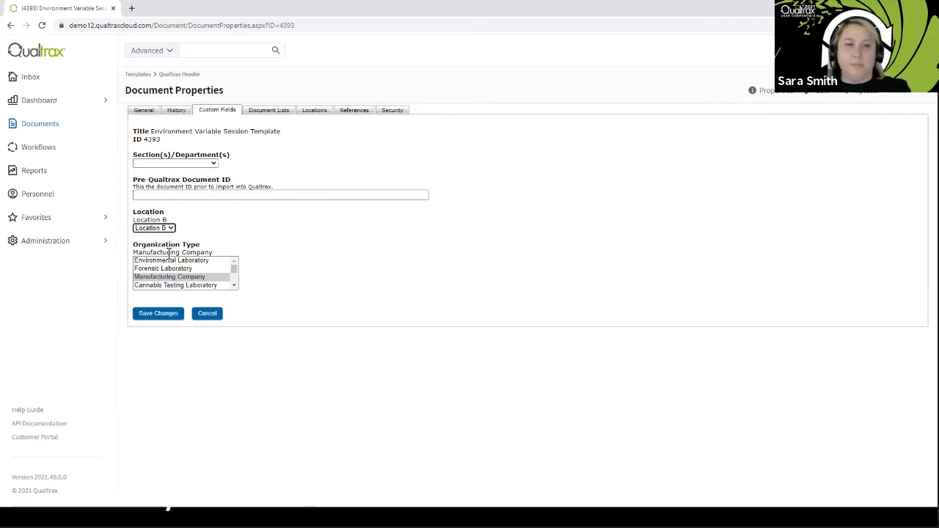
{"action": "left_click", "coordinate": [160, 313]}
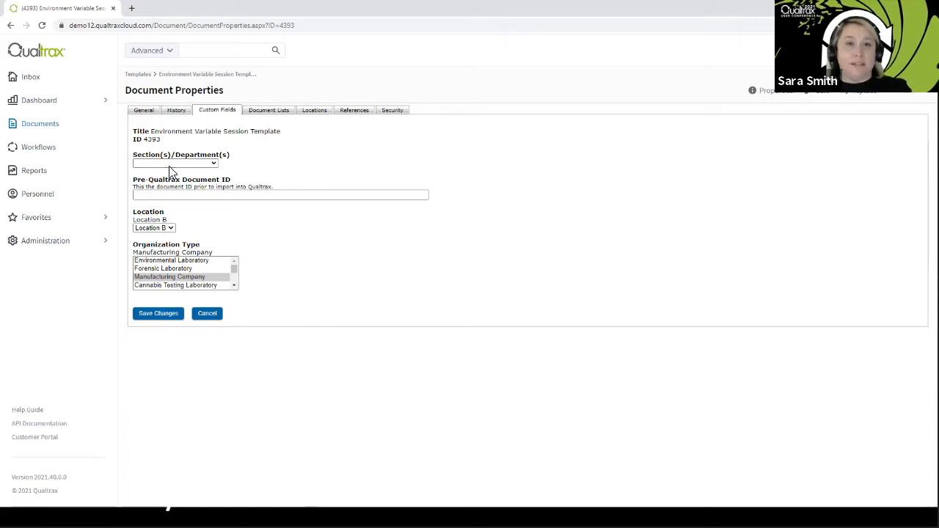
Step: Run Document Automation on document 4393 to refresh its header fields
{"action": "left_click", "coordinate": [219, 79]}
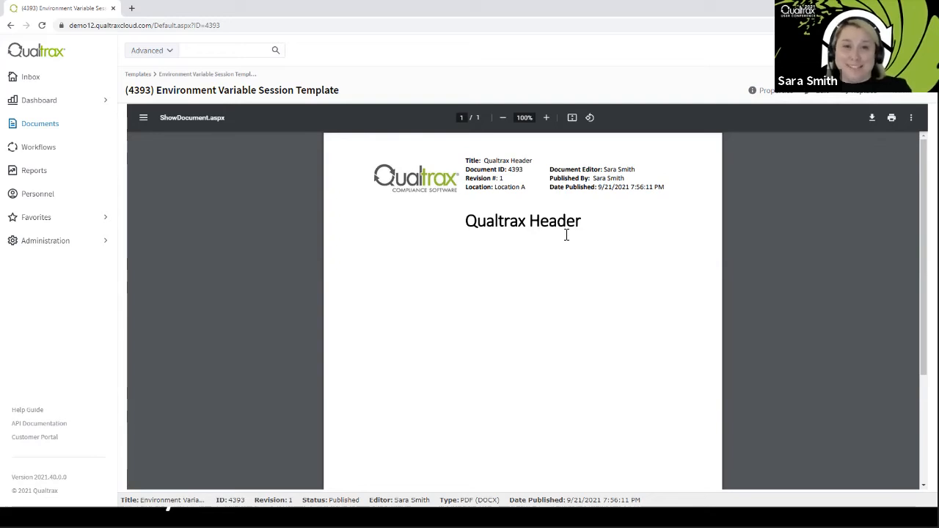
{"action": "left_click", "coordinate": [904, 94]}
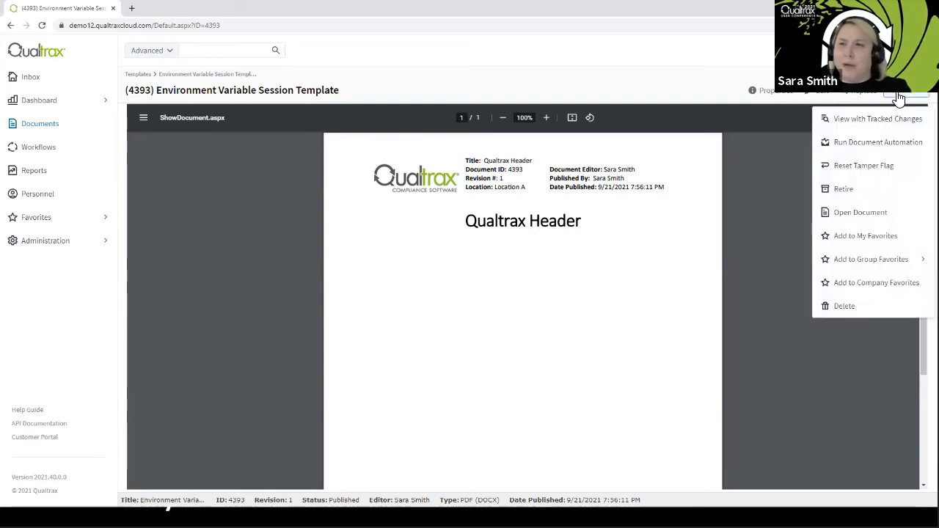
{"action": "left_click", "coordinate": [884, 144]}
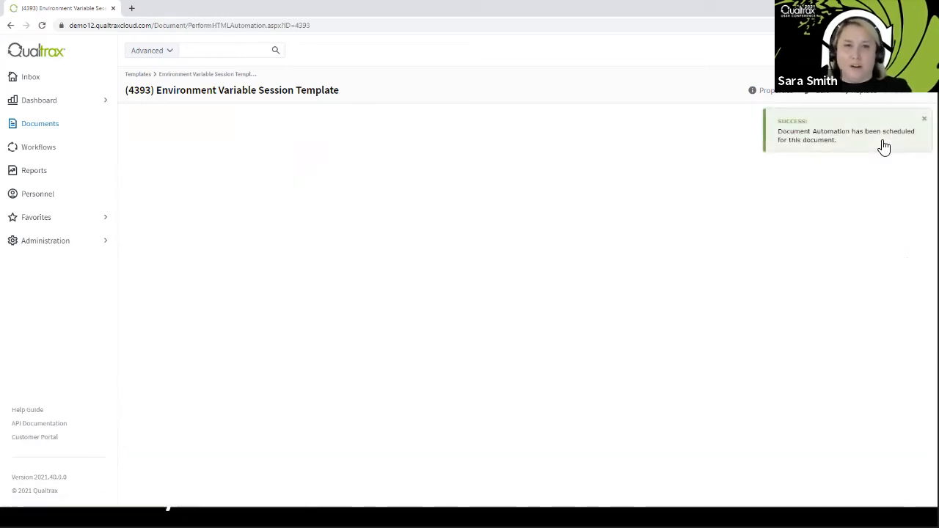
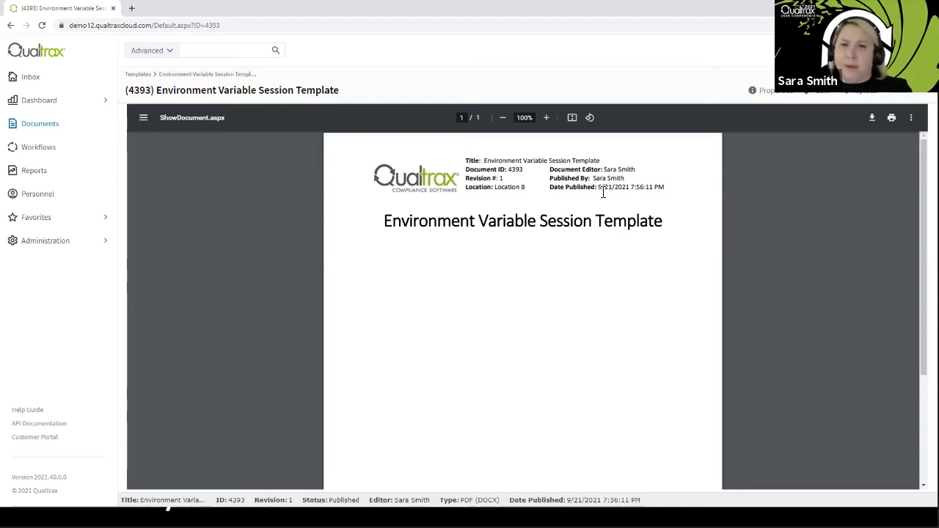
Step: Search the Help Guide for 'environment variable' and open the Templates / Environment Variables topic
{"action": "left_click_drag", "start_coordinate": [600, 189], "coordinate": [666, 187]}
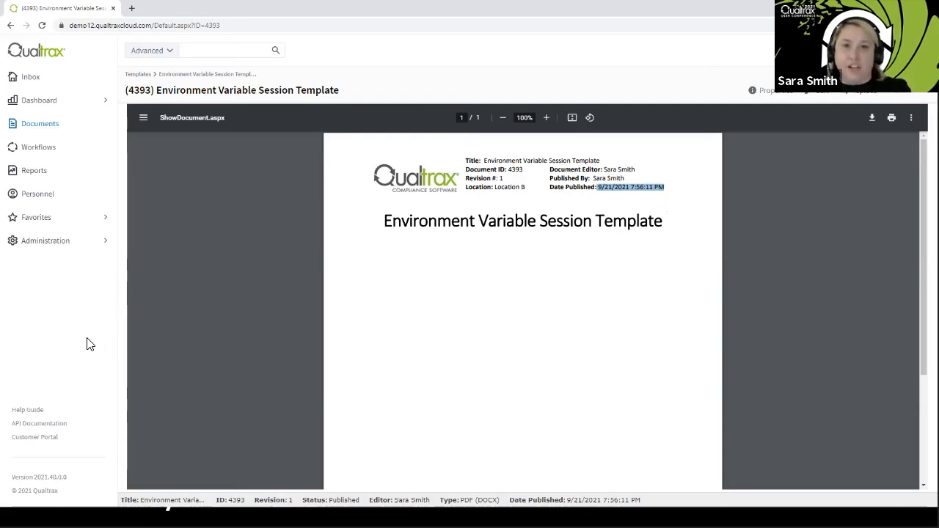
{"action": "left_click", "coordinate": [33, 411]}
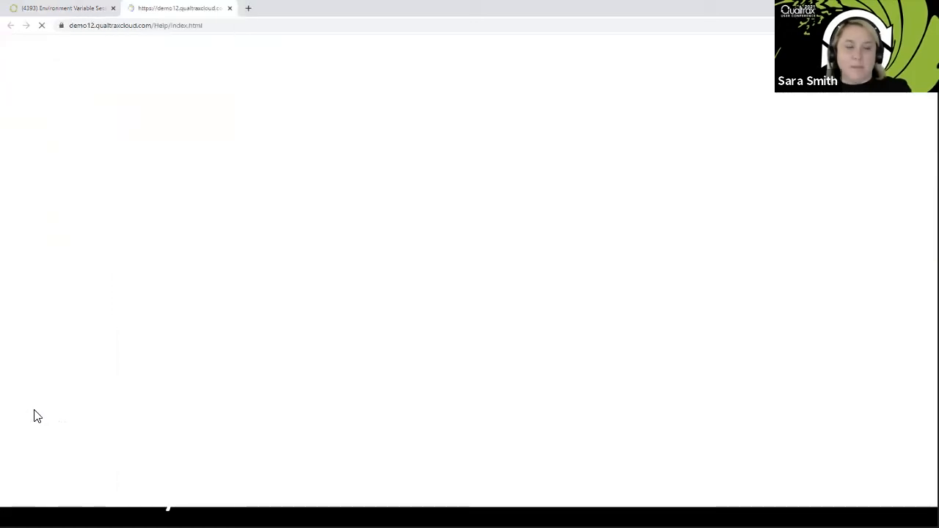
{"action": "left_click", "coordinate": [82, 8]}
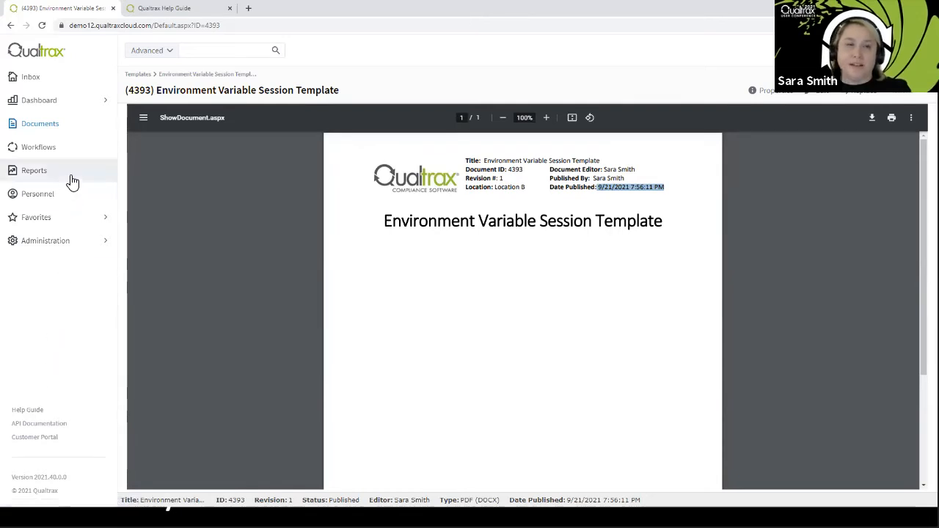
{"action": "left_click", "coordinate": [167, 8]}
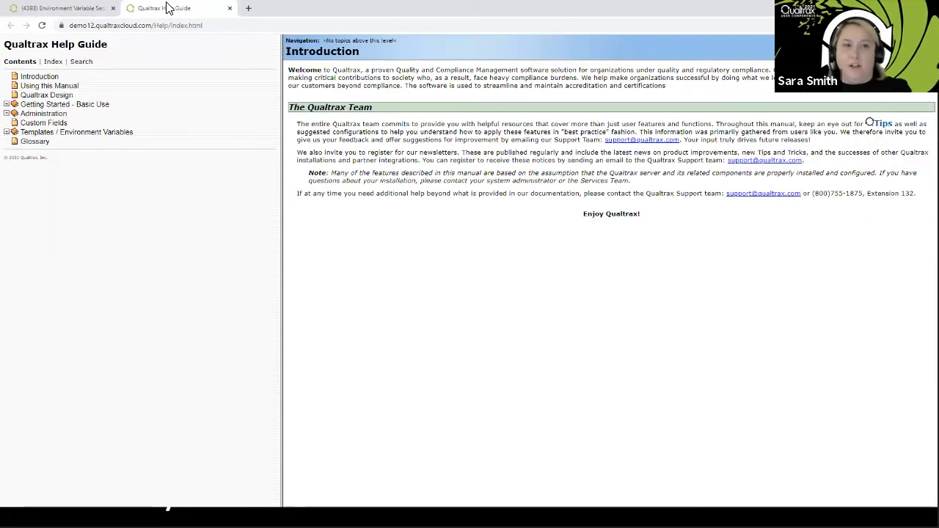
{"action": "left_click", "coordinate": [83, 62]}
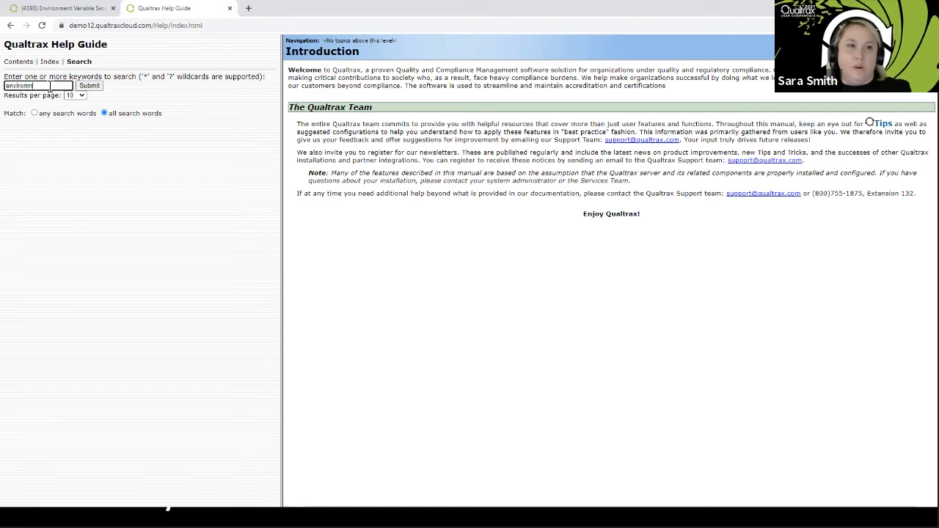
{"action": "type", "text": "ent"}
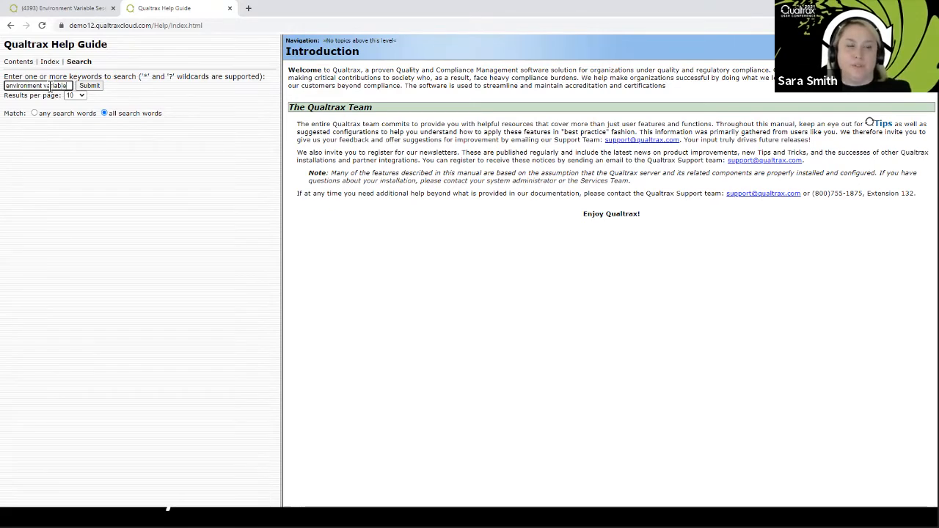
{"action": "type", "text": " variable"}
{"action": "left_click", "coordinate": [94, 88]}
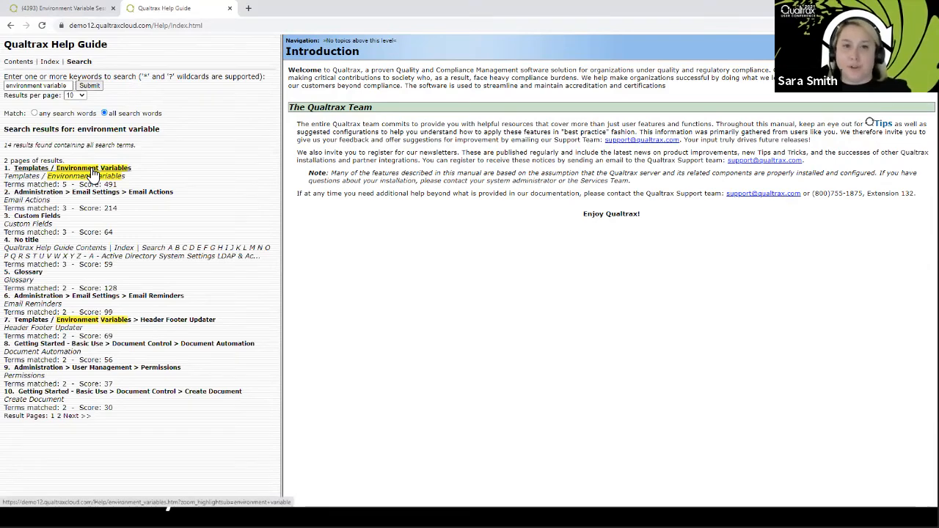
{"action": "left_click", "coordinate": [94, 171]}
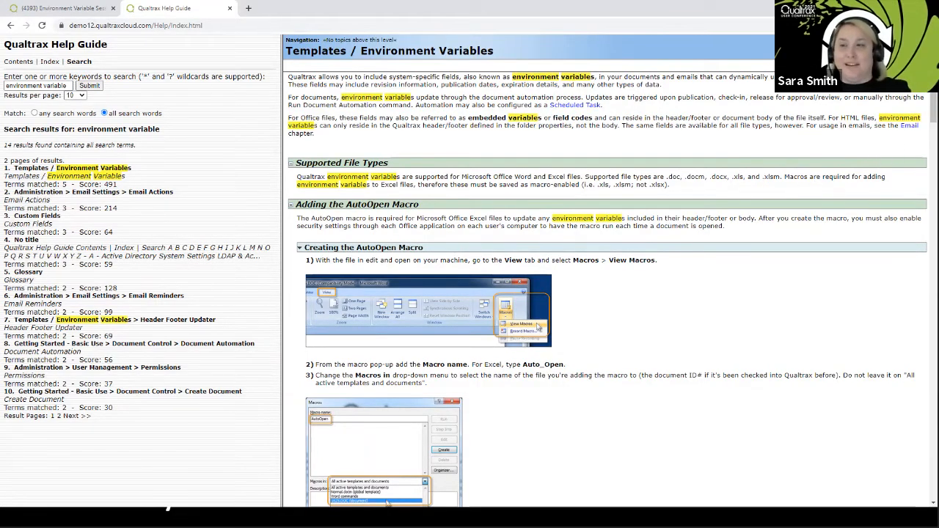
Step: Highlight ##APPROVAL_RECORD##, ##APPROVED_BY## and ##APPROVERS## in Document Variables, then return to Modifying Date Formats in Word
{"action": "scroll", "coordinate": [608, 294], "scroll_direction": "down", "scroll_amount": 15}
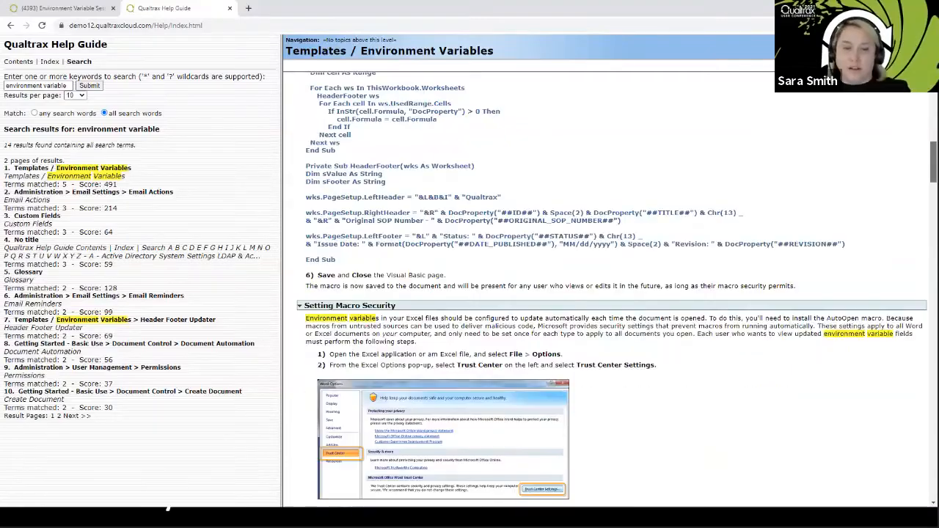
{"action": "scroll", "coordinate": [608, 293], "scroll_direction": "down", "scroll_amount": 20}
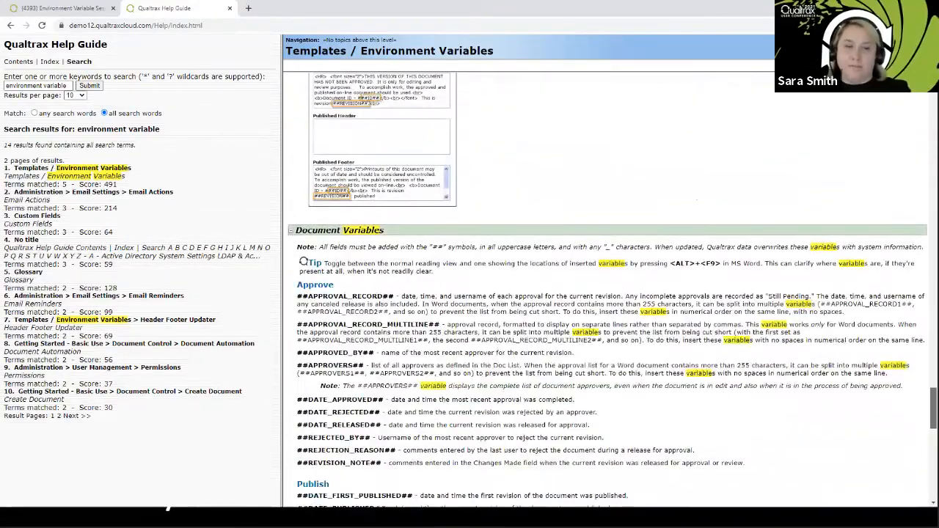
{"action": "scroll", "coordinate": [509, 268], "scroll_direction": "down", "scroll_amount": 3}
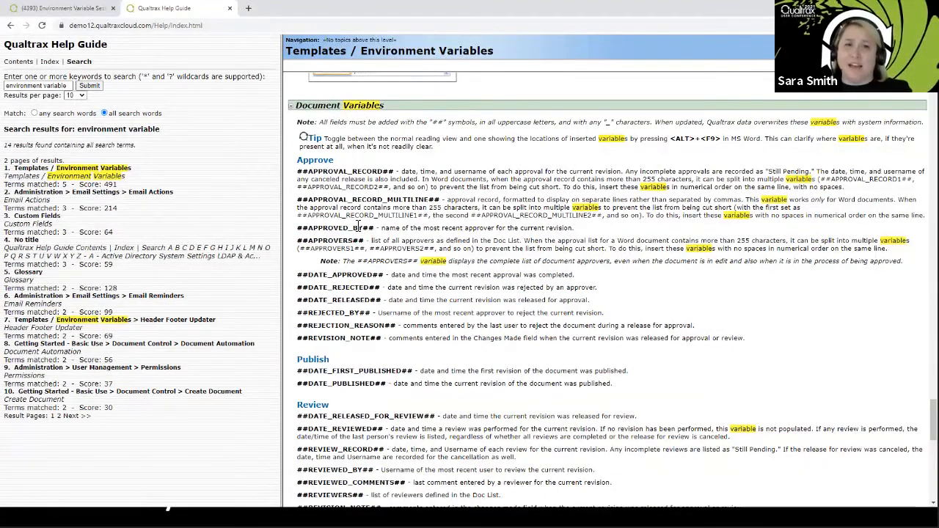
{"action": "left_click_drag", "start_coordinate": [298, 170], "coordinate": [397, 173]}
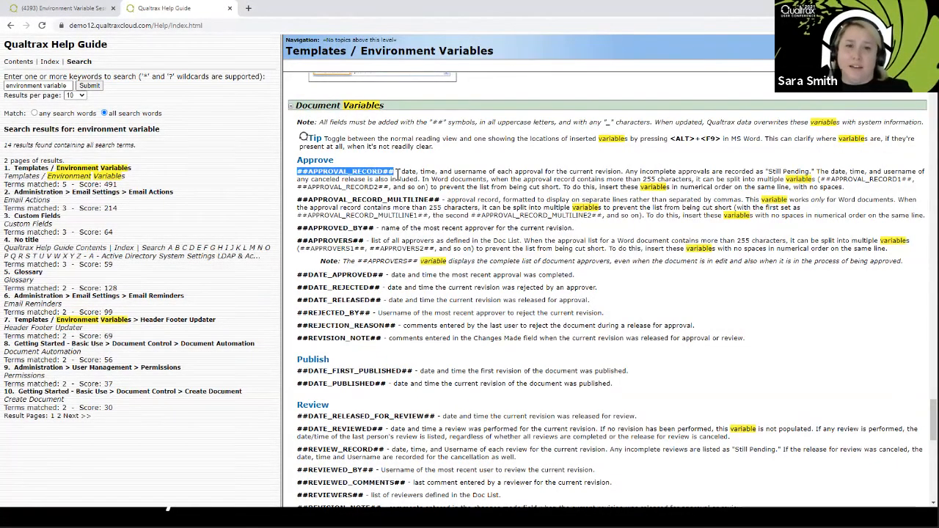
{"action": "left_click_drag", "start_coordinate": [298, 229], "coordinate": [376, 228]}
{"action": "left_click", "coordinate": [296, 228]}
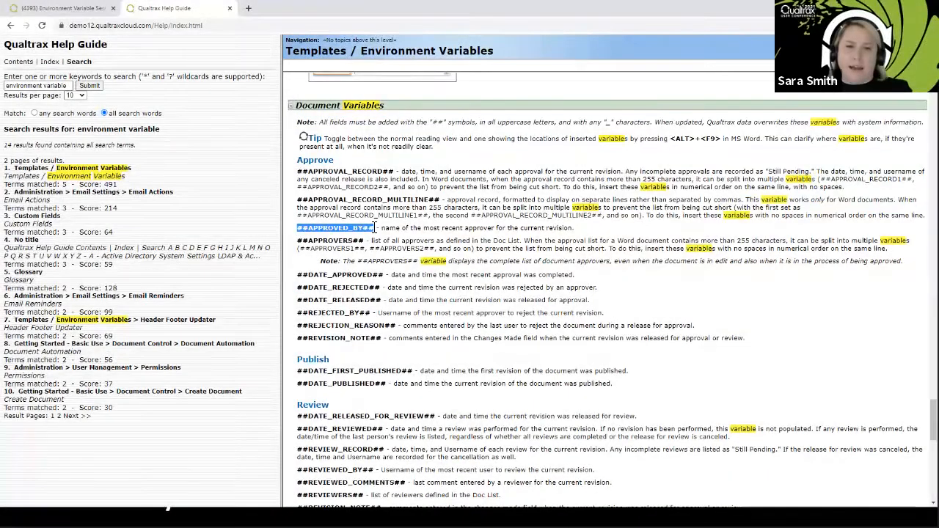
{"action": "left_click_drag", "start_coordinate": [299, 240], "coordinate": [364, 241]}
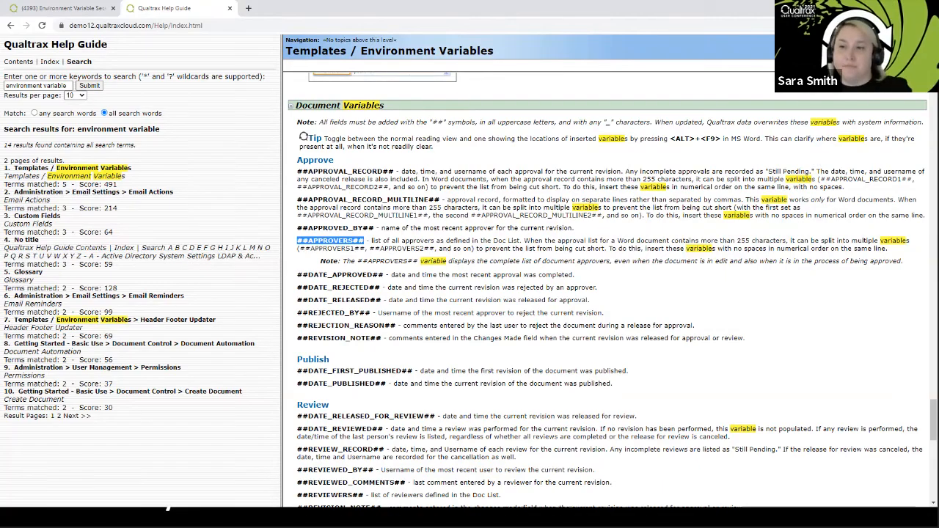
{"action": "scroll", "coordinate": [933, 418], "scroll_direction": "up", "scroll_amount": 10}
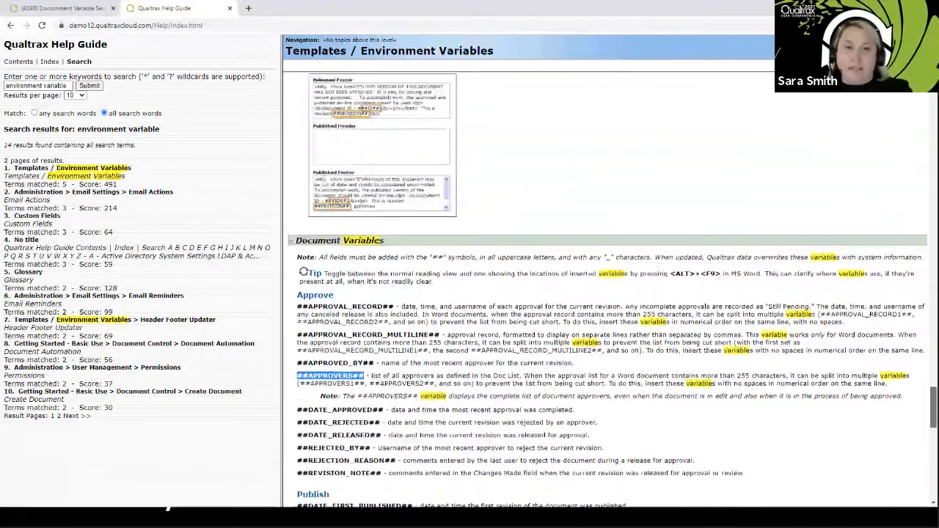
{"action": "scroll", "coordinate": [339, 268], "scroll_direction": "up", "scroll_amount": 15}
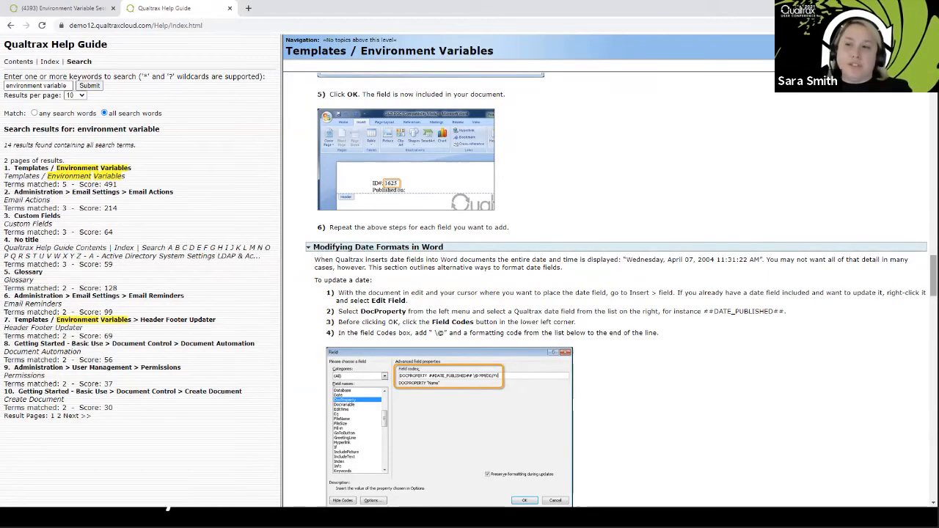
Step: Highlight the \@ MM/DD/YYYY switch in the field codes table and return to the template document
{"action": "left_click_drag", "start_coordinate": [933, 276], "coordinate": [934, 317]}
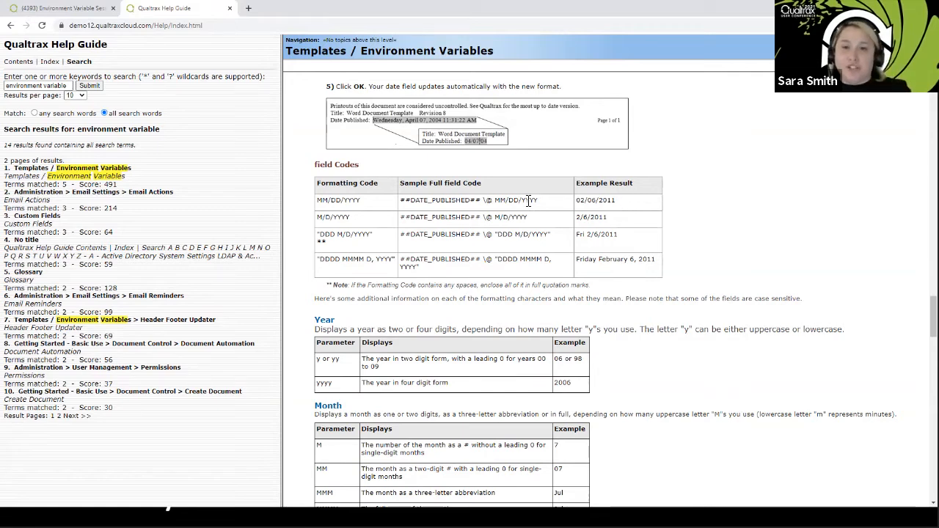
{"action": "left_click_drag", "start_coordinate": [539, 204], "coordinate": [486, 202]}
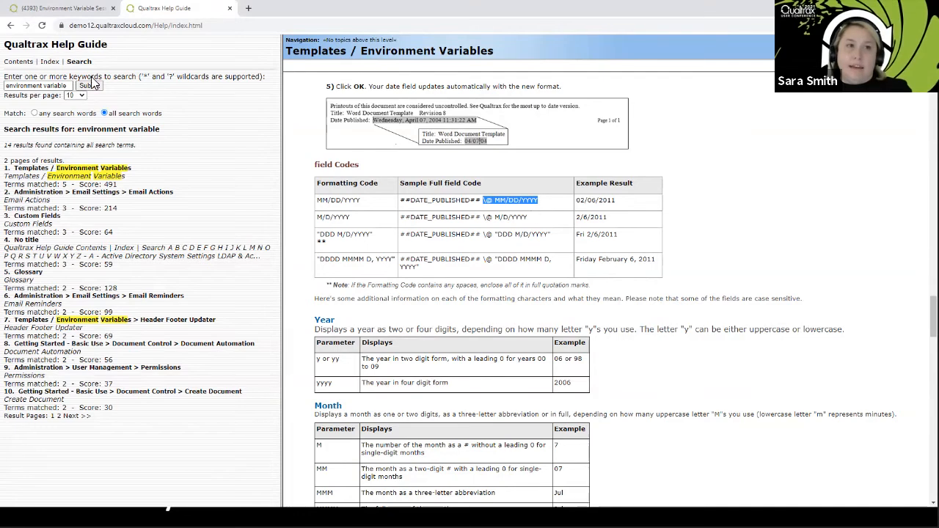
{"action": "left_click", "coordinate": [41, 8]}
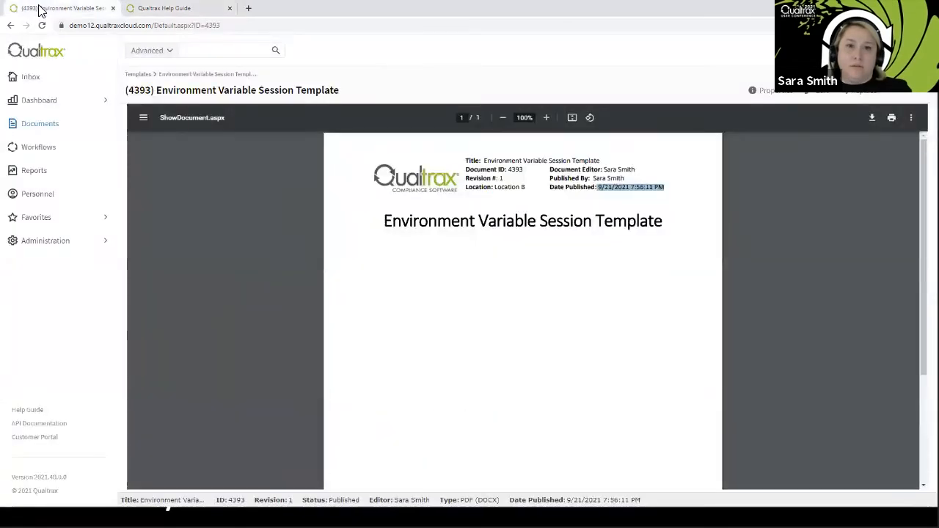
Step: Check out the Environment Variable Session Template for editing with edit reason 'Modify date format'
{"action": "left_click", "coordinate": [615, 204]}
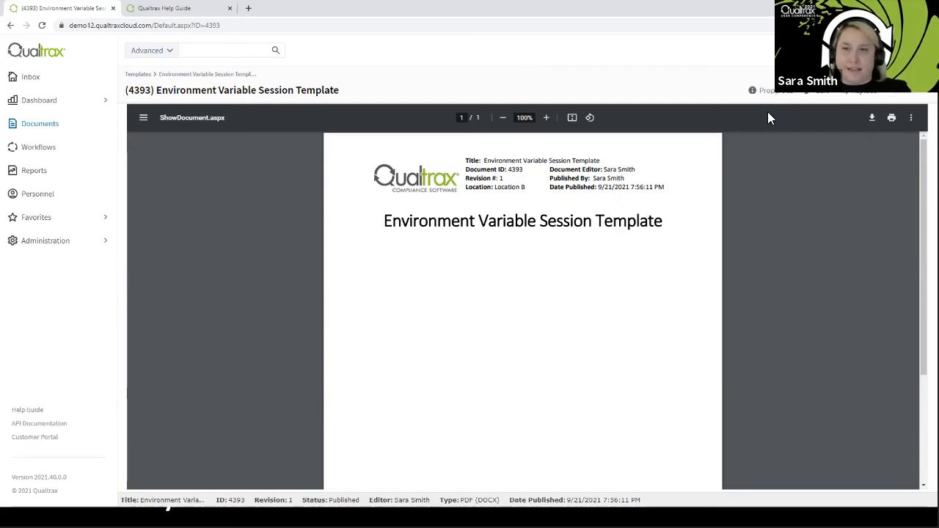
{"action": "left_click", "coordinate": [820, 91]}
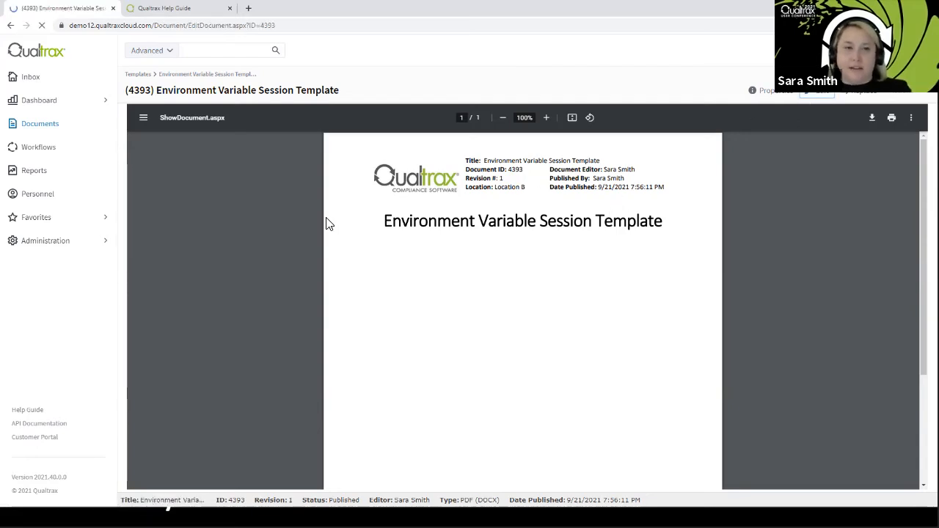
{"action": "type", "text": "Mod"}
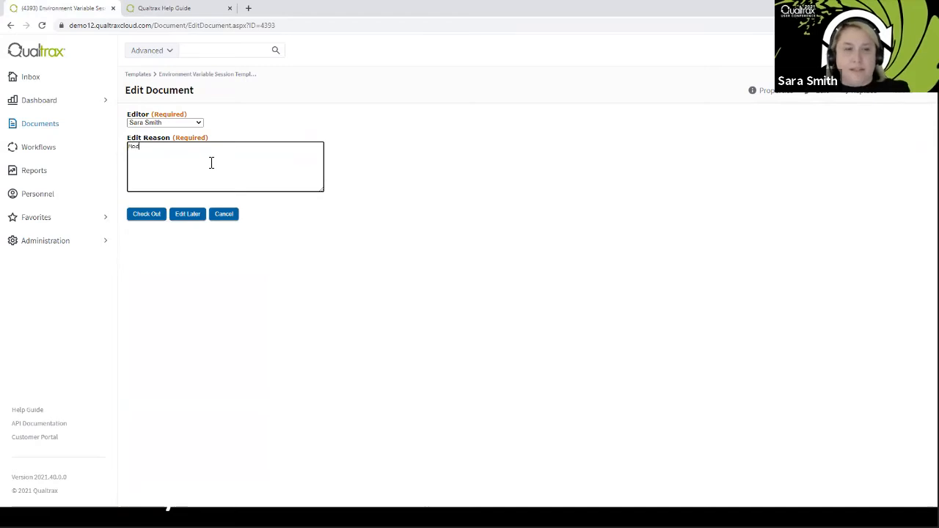
{"action": "type", "text": "ify date format"}
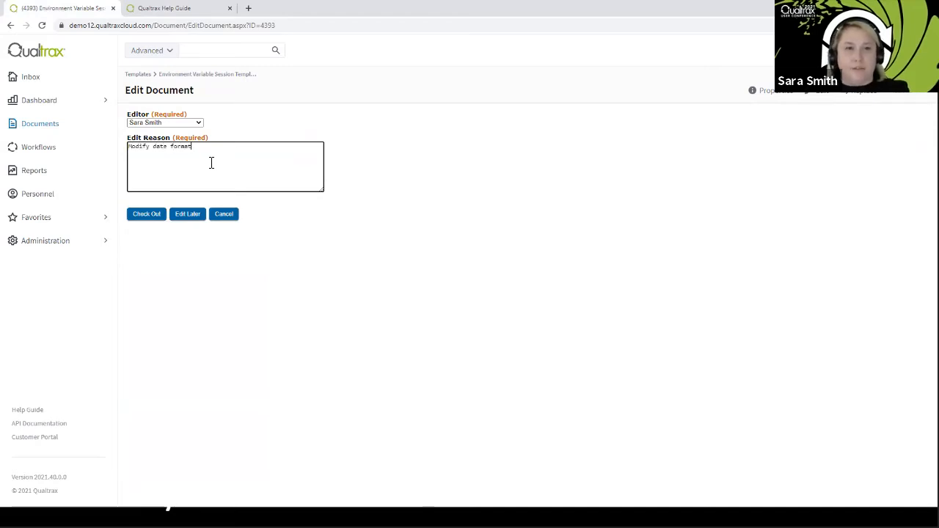
{"action": "left_click", "coordinate": [147, 214]}
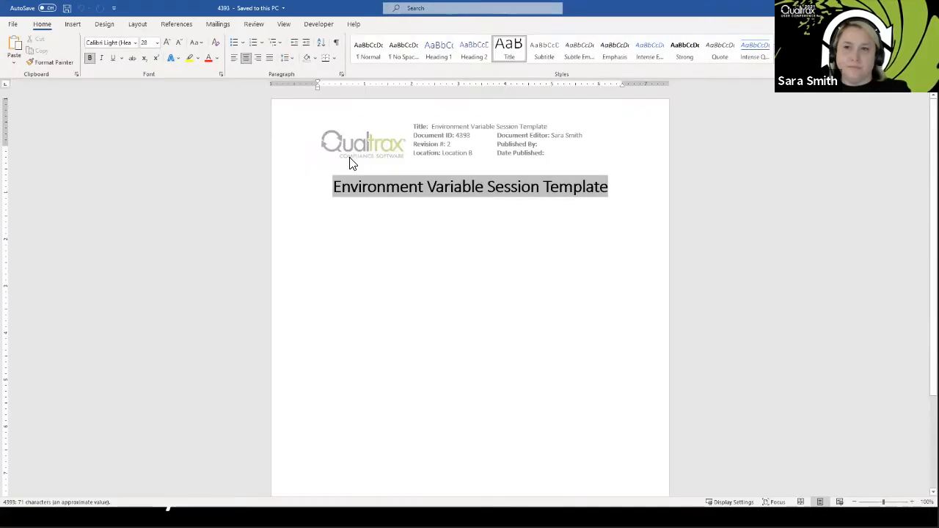
Step: Delete the old Date Published field code from the Word header, toggling field codes with Alt+F9
{"action": "key", "text": "alt+F9"}
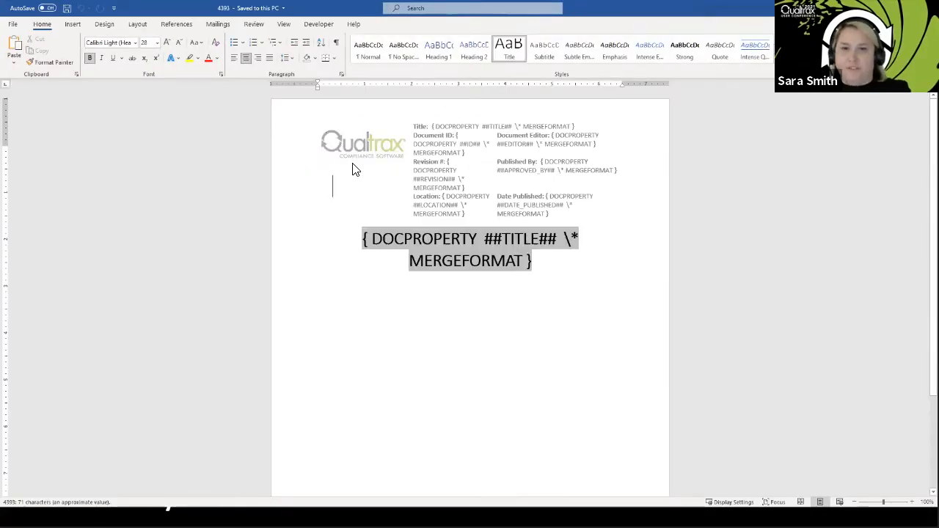
{"action": "double_click", "coordinate": [631, 186]}
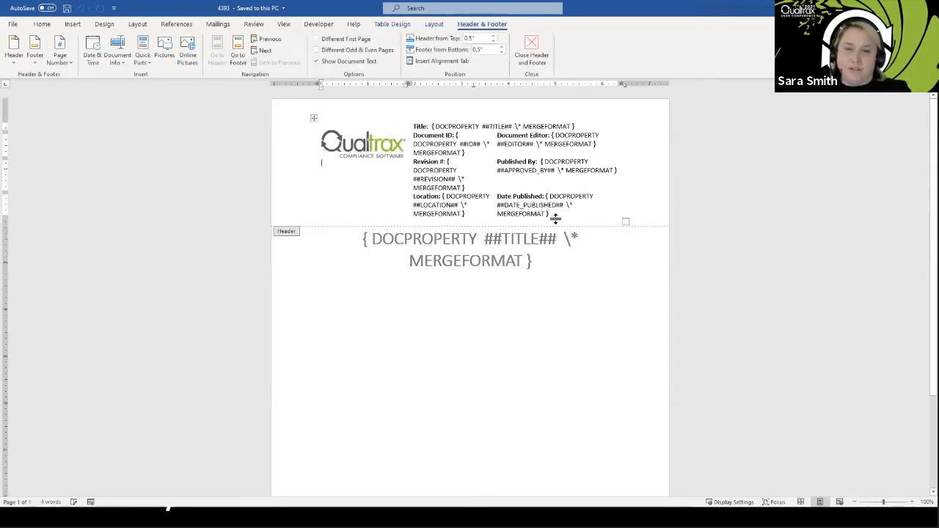
{"action": "left_click_drag", "start_coordinate": [552, 215], "coordinate": [547, 197]}
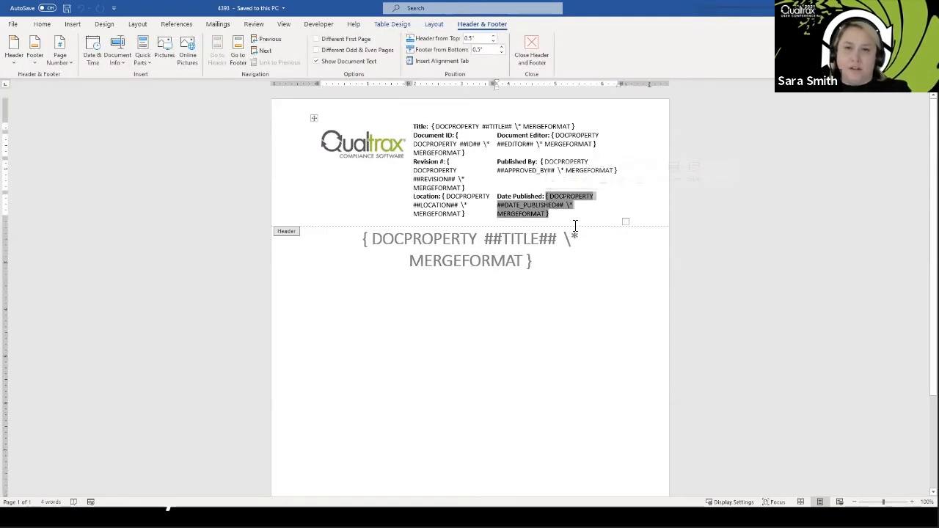
{"action": "key", "text": "Delete"}
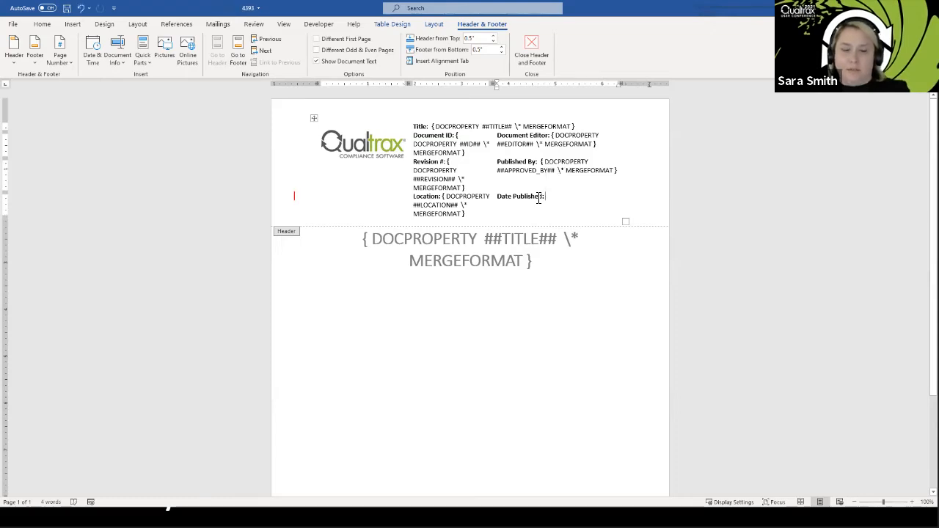
{"action": "key", "text": "alt+F9"}
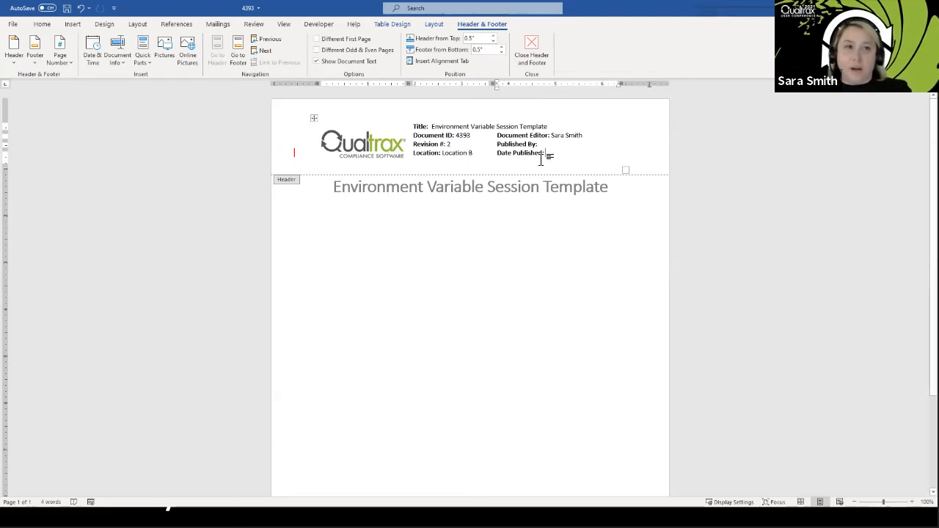
Step: Insert a DOCPROPERTY ##DATE_PUBLISHED## field with the \@ MM/DD/YYYY switch after the Date Published label
{"action": "left_click", "coordinate": [73, 25]}
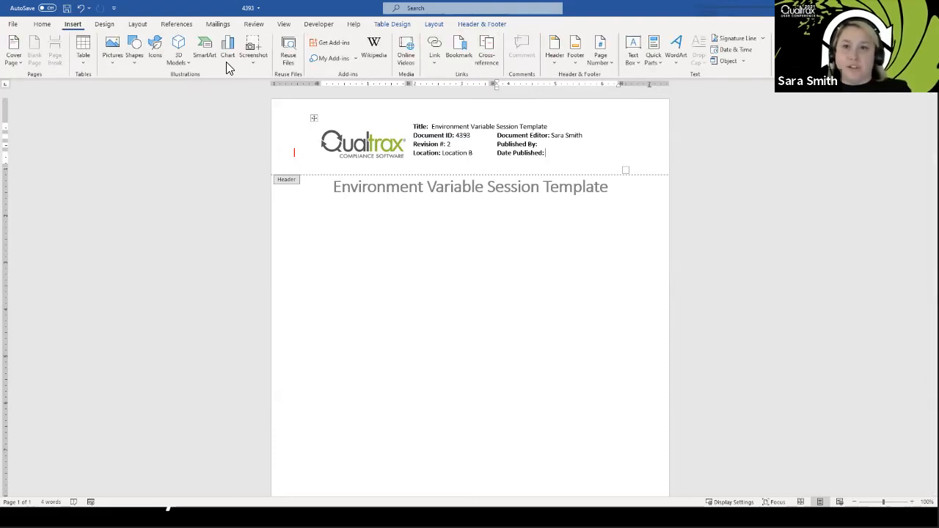
{"action": "left_click", "coordinate": [646, 64]}
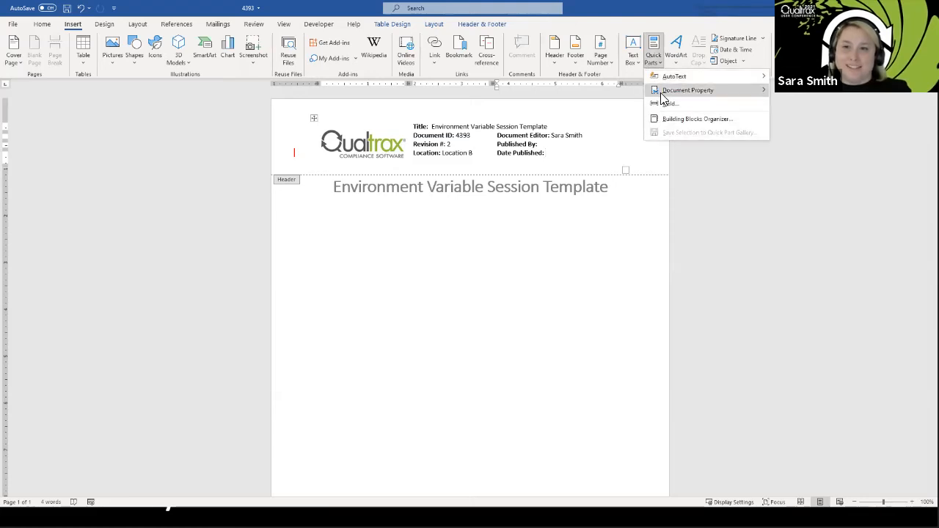
{"action": "left_click", "coordinate": [669, 105]}
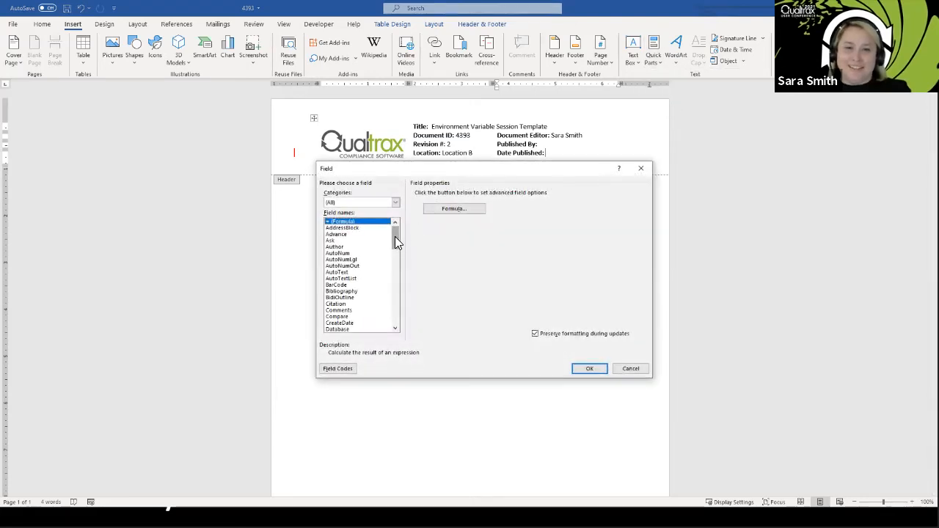
{"action": "left_click_drag", "start_coordinate": [394, 236], "coordinate": [395, 254]}
{"action": "left_click", "coordinate": [357, 286]}
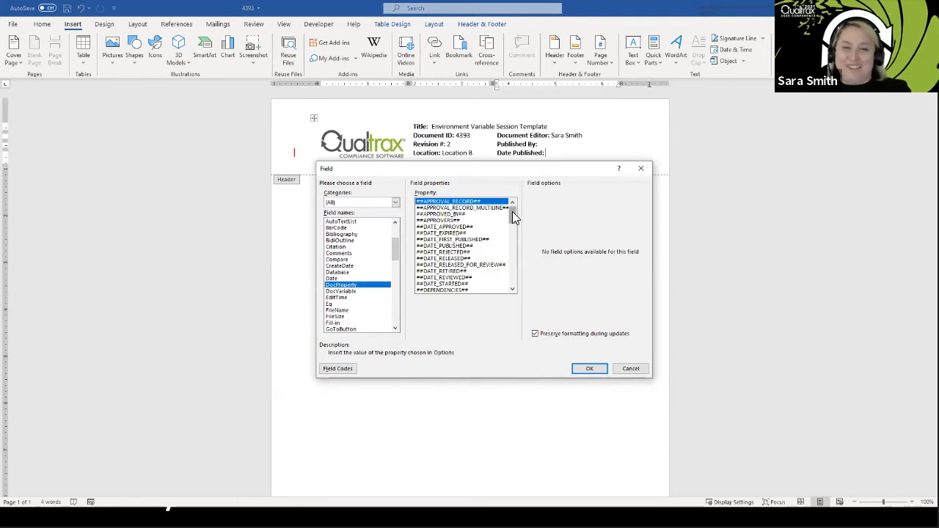
{"action": "left_click_drag", "start_coordinate": [513, 214], "coordinate": [514, 230]}
{"action": "left_click", "coordinate": [451, 201]}
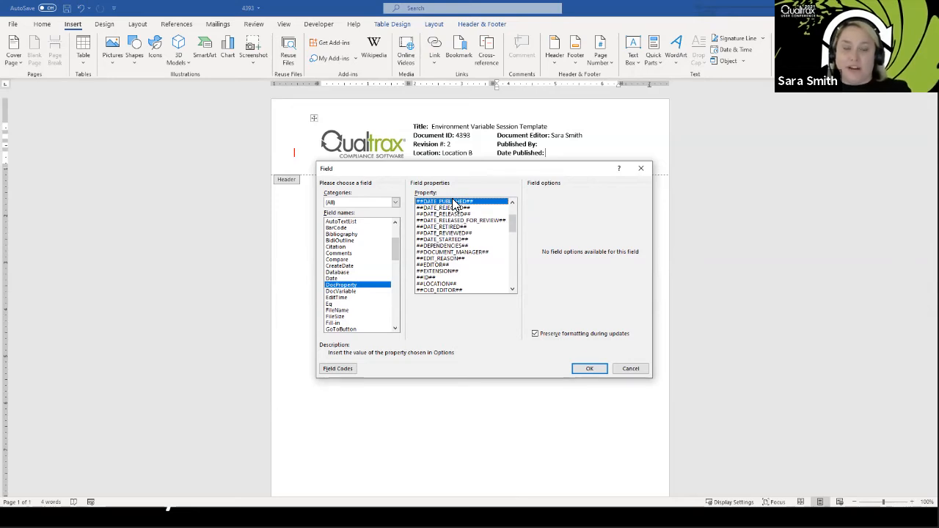
{"action": "left_click", "coordinate": [339, 369]}
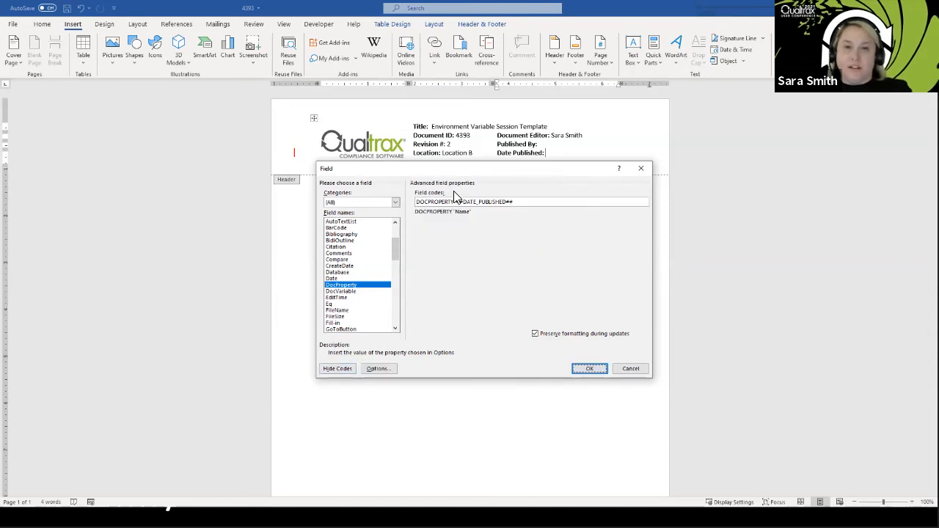
{"action": "left_click", "coordinate": [517, 203]}
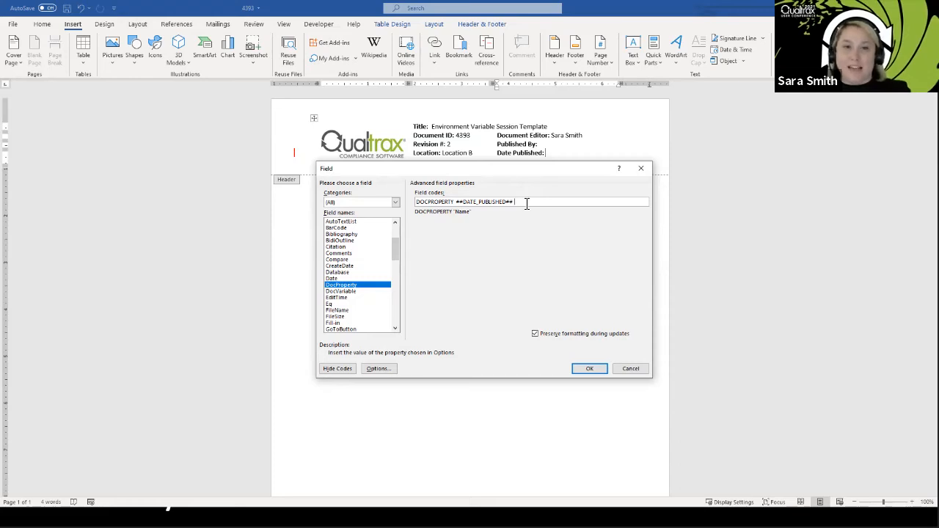
{"action": "type", "text": "\\@ MM/DD/YYYY"}
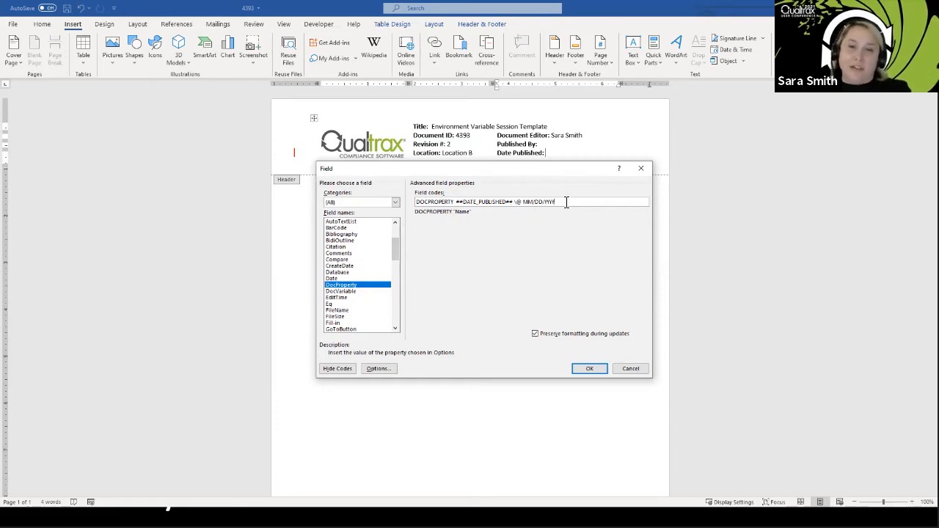
{"action": "left_click", "coordinate": [591, 371]}
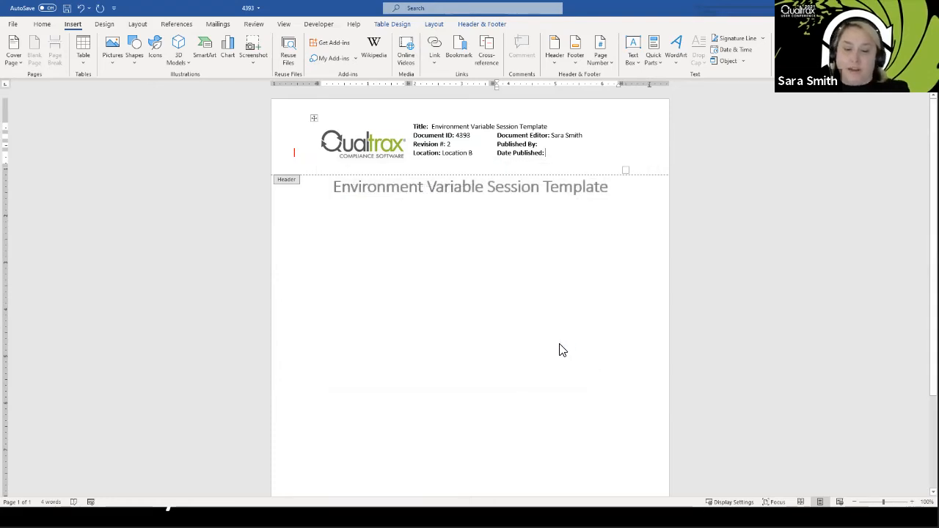
Step: Verify the new date field's code with Alt+F9, then save the template to check it back in
{"action": "key", "text": "alt+F9"}
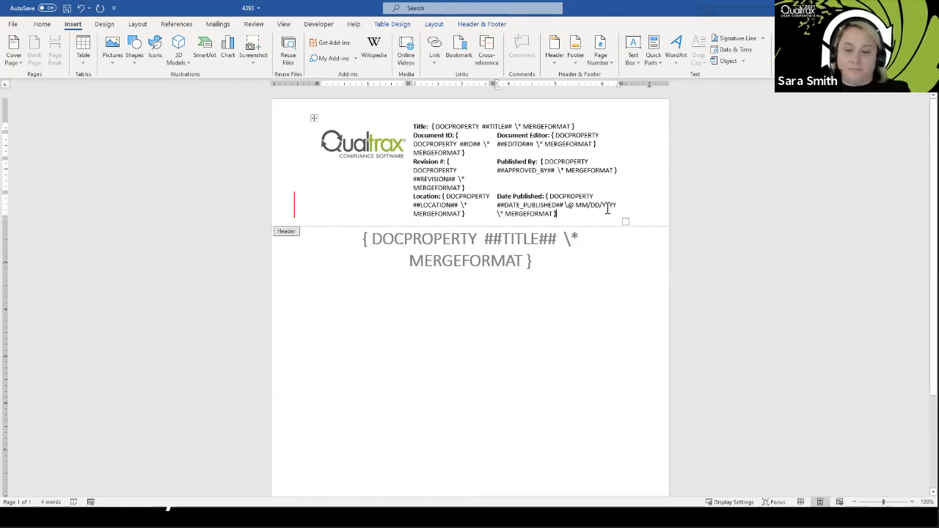
{"action": "key", "text": "alt+F9"}
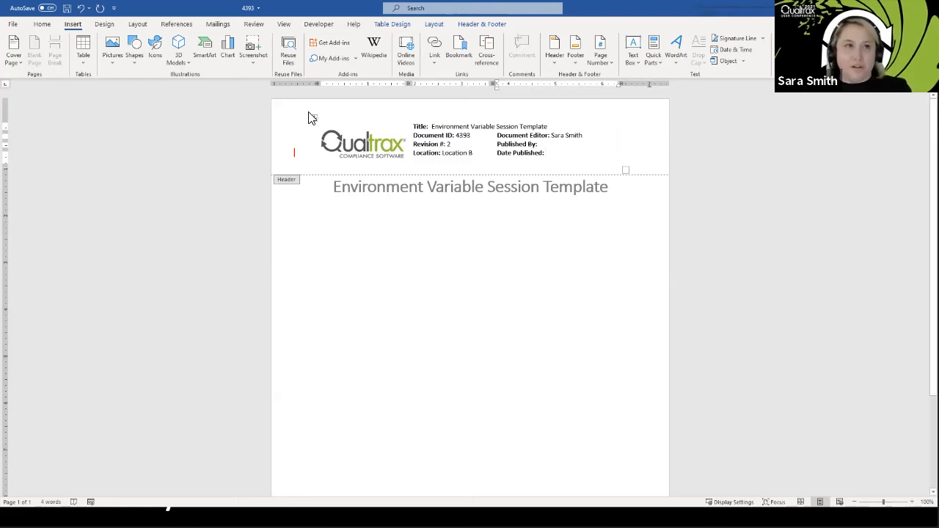
{"action": "left_click", "coordinate": [66, 8]}
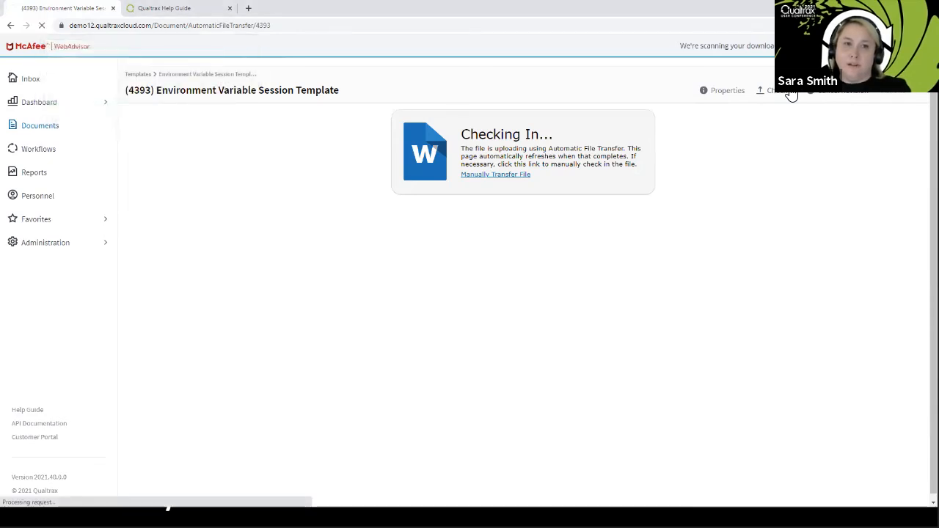
Step: Release and approve the revision with Changes Made set to 'Update date format'
{"action": "left_click", "coordinate": [900, 98]}
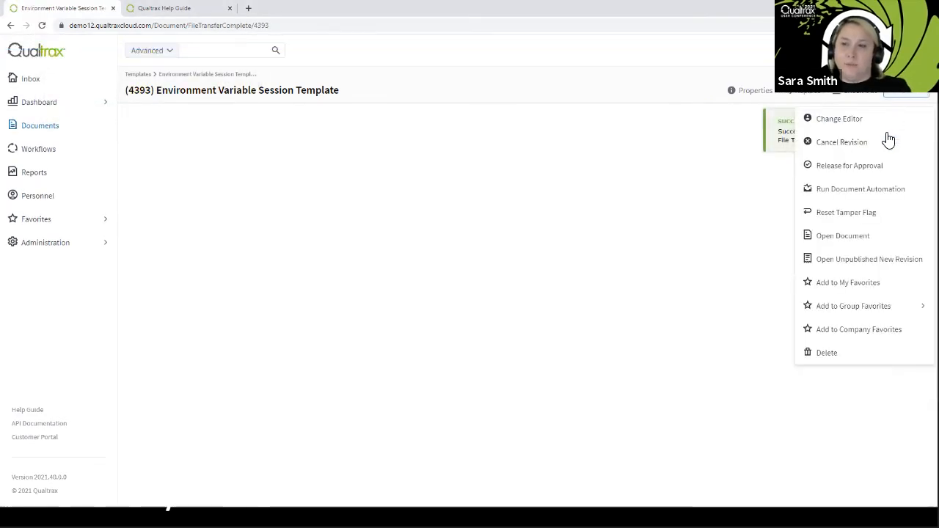
{"action": "left_click", "coordinate": [880, 169]}
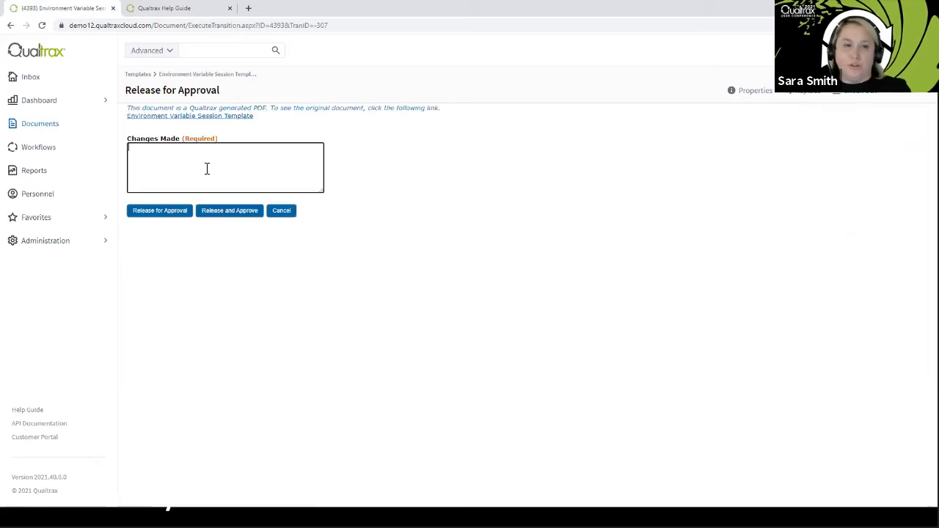
{"action": "type", "text": "Update date format"}
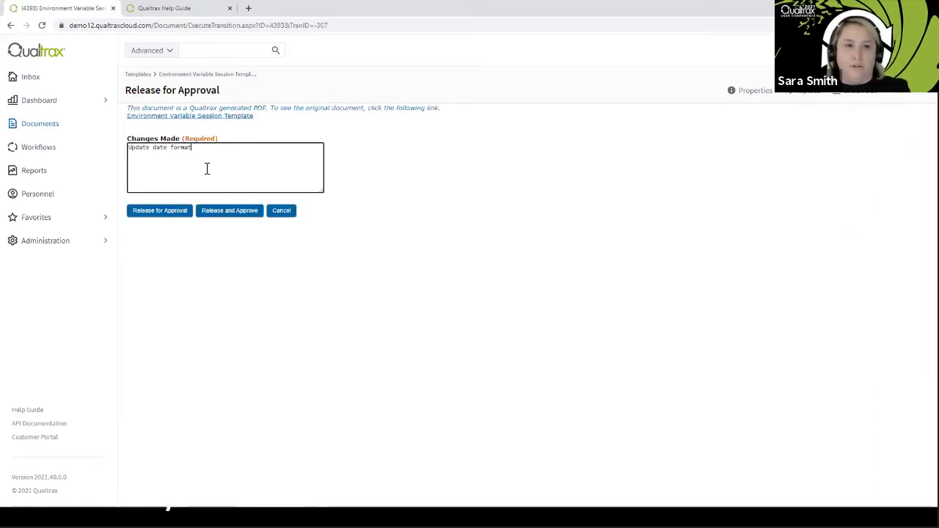
{"action": "left_click", "coordinate": [230, 212]}
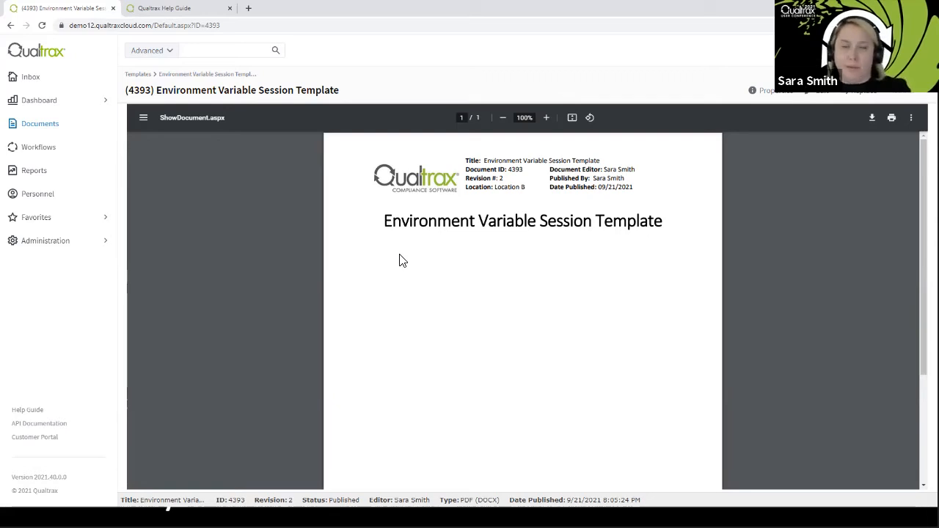
Step: Open the Gadgets folder under MI6 > Gear in Documents and begin creating a new document
{"action": "left_click", "coordinate": [46, 126]}
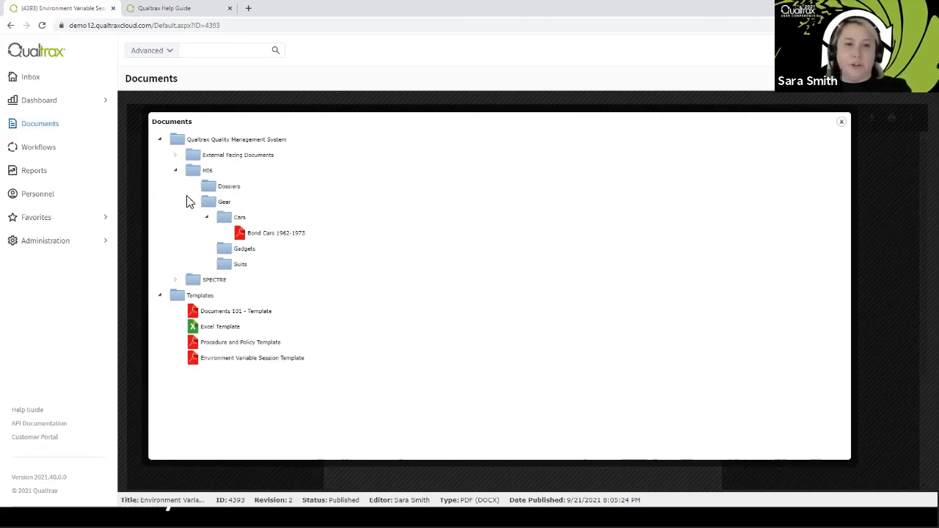
{"action": "left_click", "coordinate": [247, 251]}
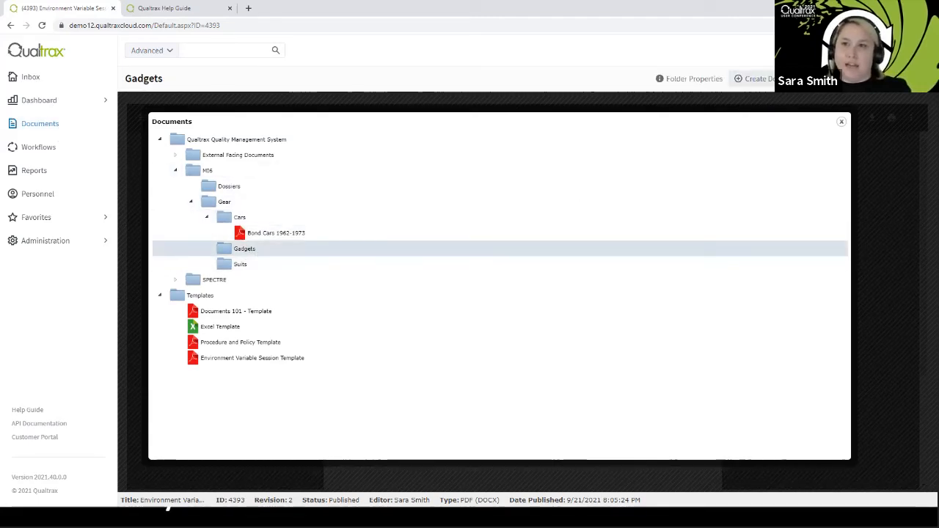
{"action": "left_click", "coordinate": [755, 78]}
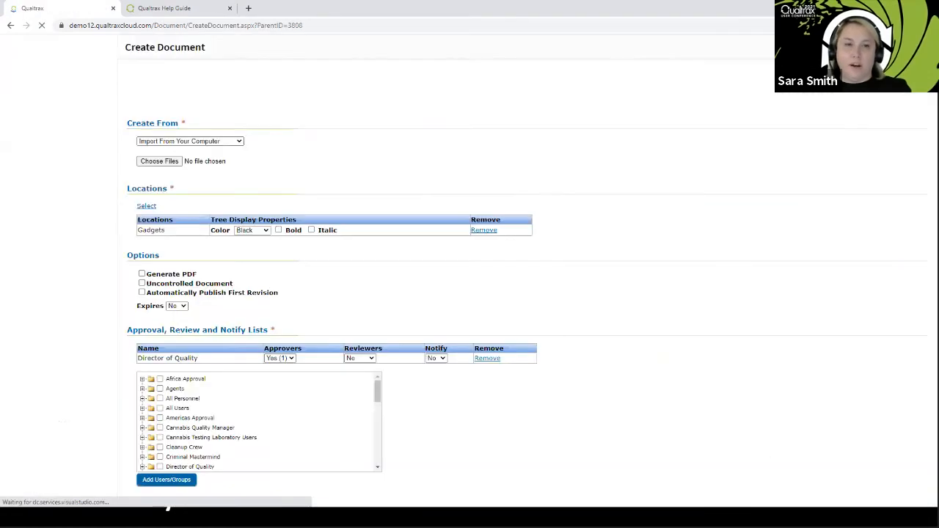
Step: Base the new document on Environment Variable Session Template and title it 'Gadget Overview'
{"action": "left_click", "coordinate": [203, 143]}
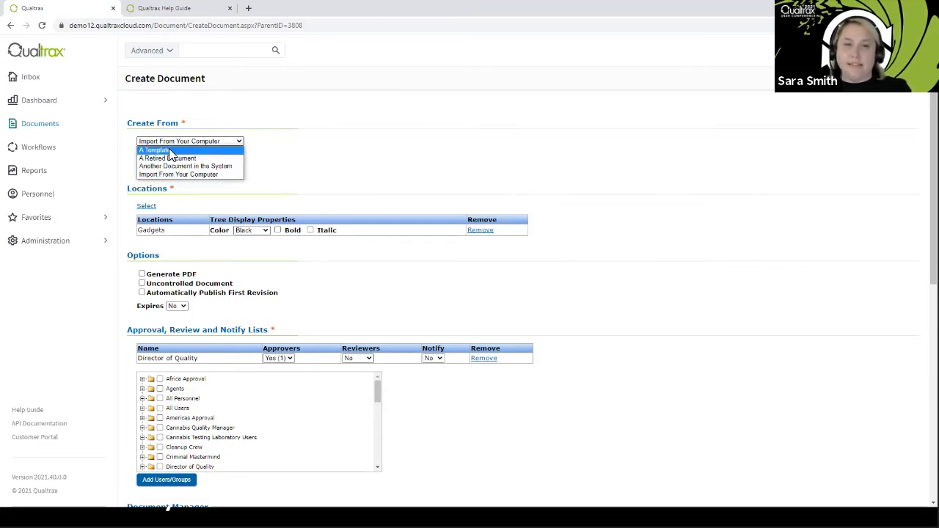
{"action": "left_click", "coordinate": [169, 150]}
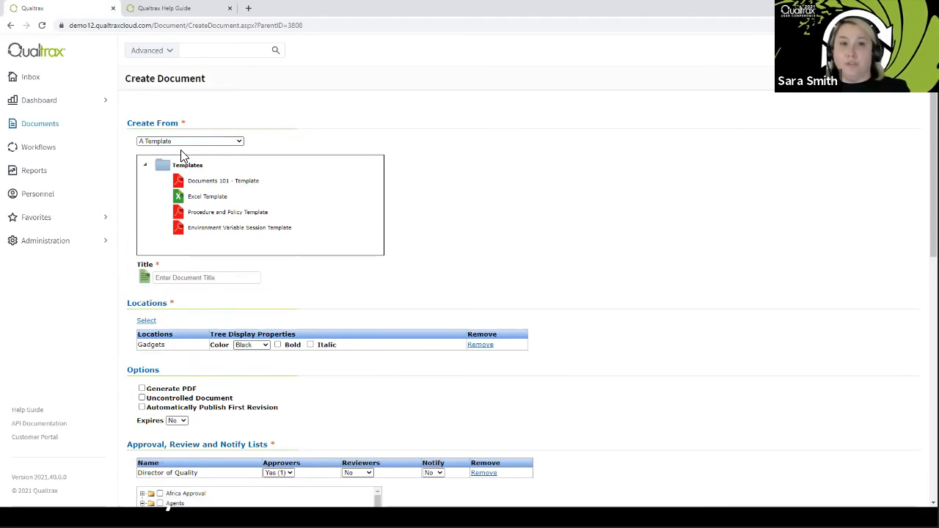
{"action": "left_click", "coordinate": [223, 229]}
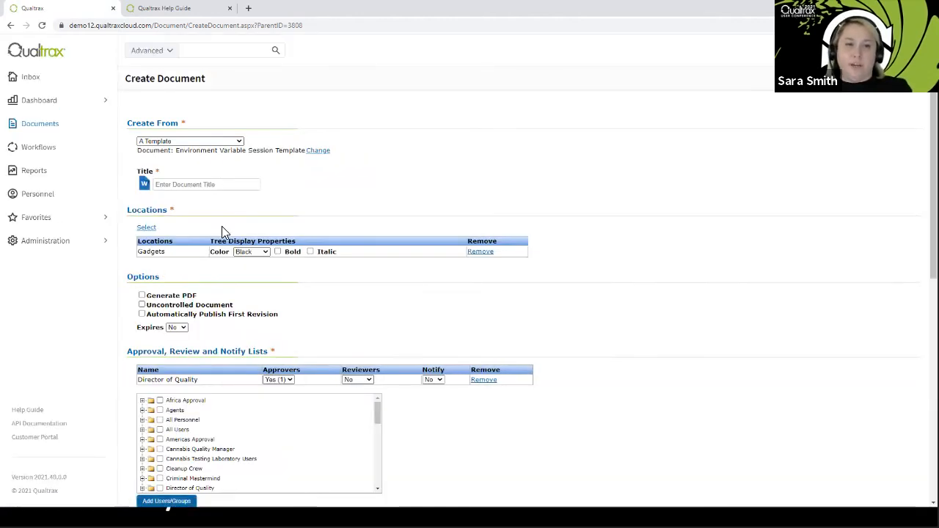
{"action": "left_click", "coordinate": [206, 185]}
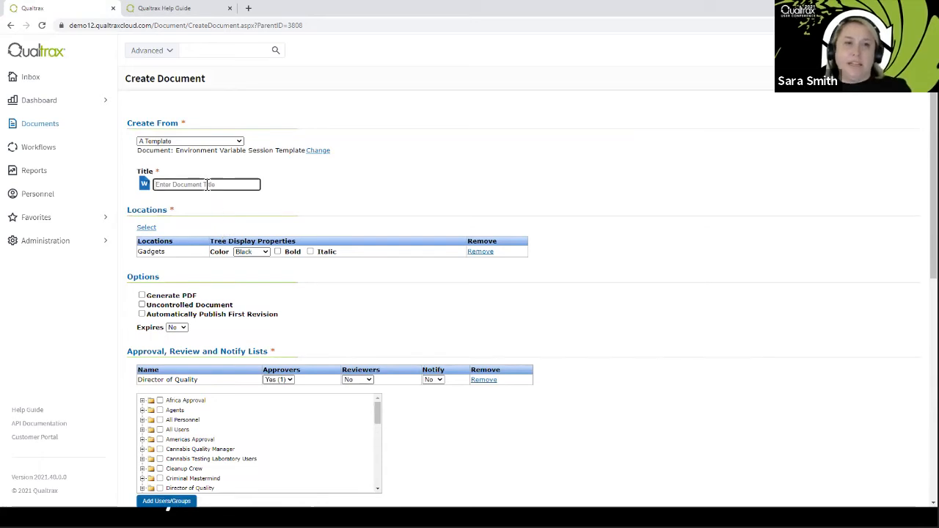
{"action": "type", "text": "Gad"}
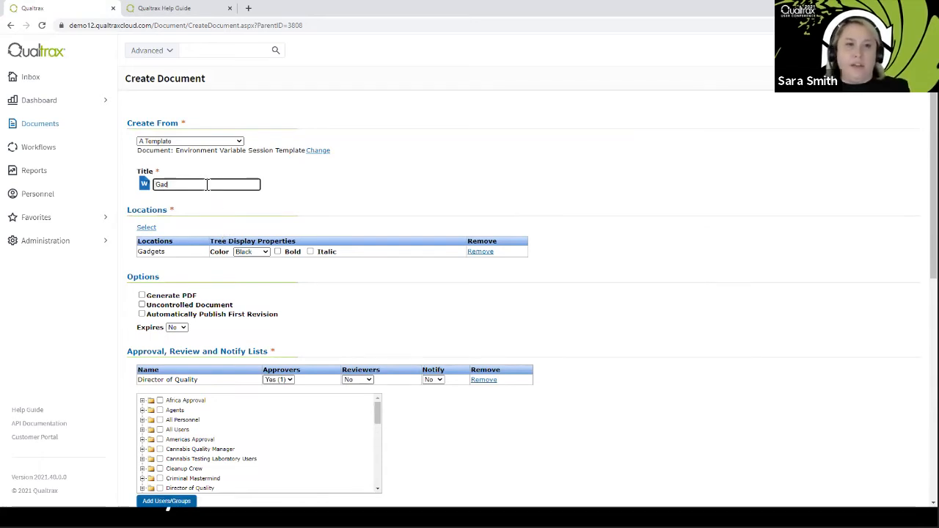
{"action": "type", "text": "get"}
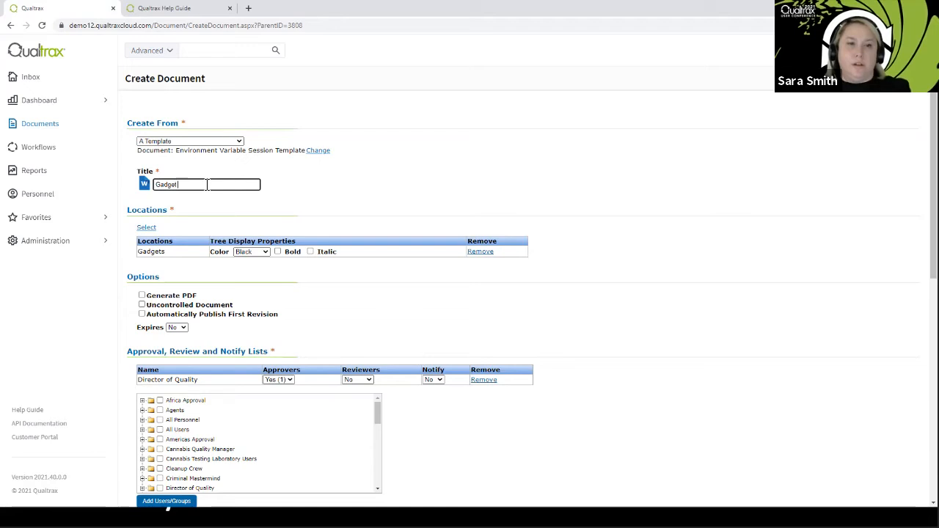
{"action": "type", "text": " Overview"}
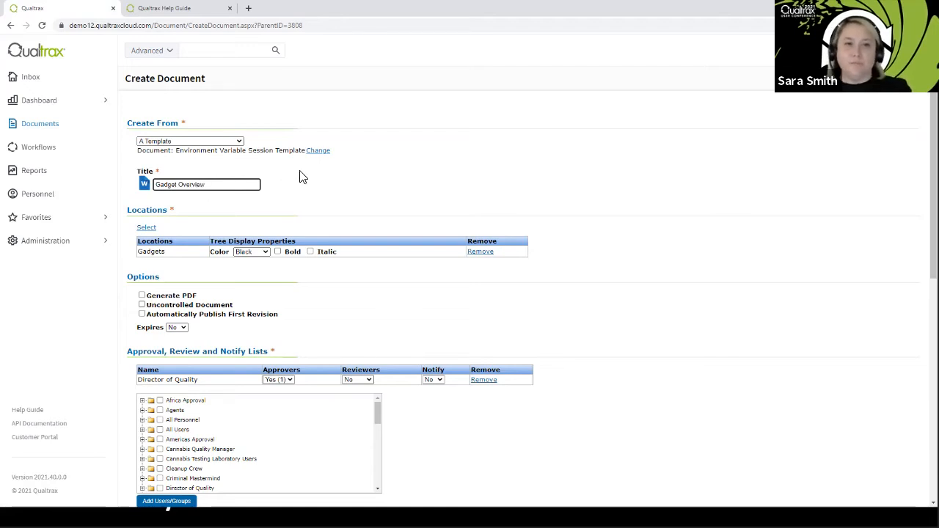
Step: Turn on Generate PDF, set Organization Type to Manufacturing Company, and create the document
{"action": "scroll", "coordinate": [304, 176], "scroll_direction": "down", "scroll_amount": 1}
{"action": "scroll", "coordinate": [305, 176], "scroll_direction": "down", "scroll_amount": 2}
{"action": "left_click", "coordinate": [142, 198]}
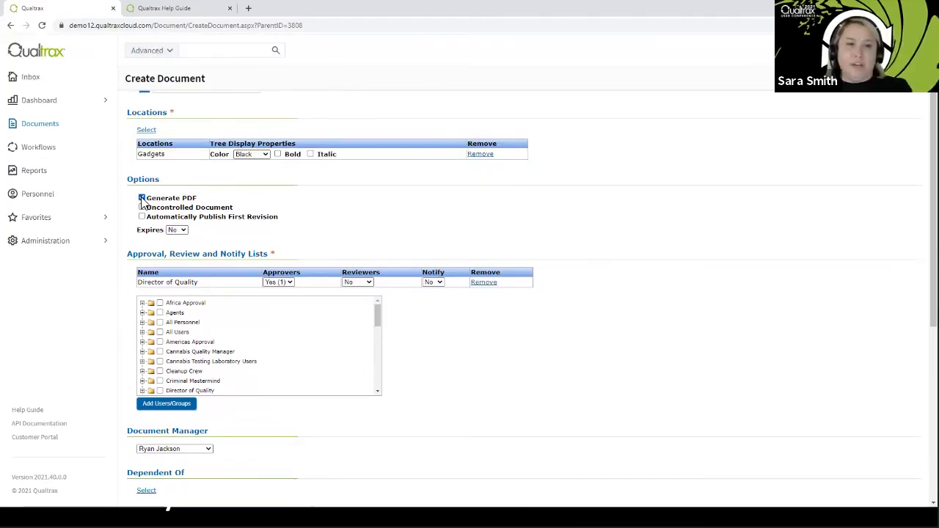
{"action": "scroll", "coordinate": [274, 237], "scroll_direction": "down", "scroll_amount": 5}
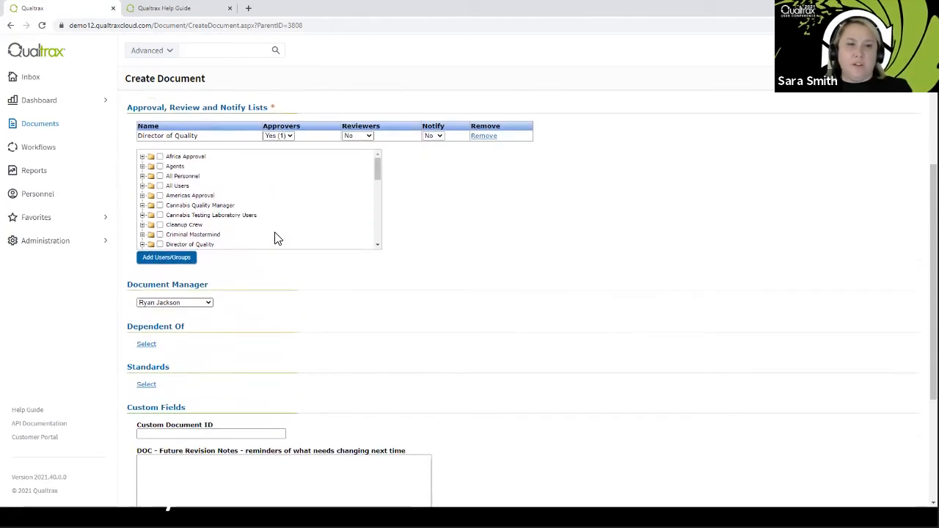
{"action": "scroll", "coordinate": [274, 237], "scroll_direction": "down", "scroll_amount": 5}
{"action": "scroll", "coordinate": [274, 237], "scroll_direction": "down", "scroll_amount": 3}
{"action": "scroll", "coordinate": [335, 333], "scroll_direction": "down", "scroll_amount": 6}
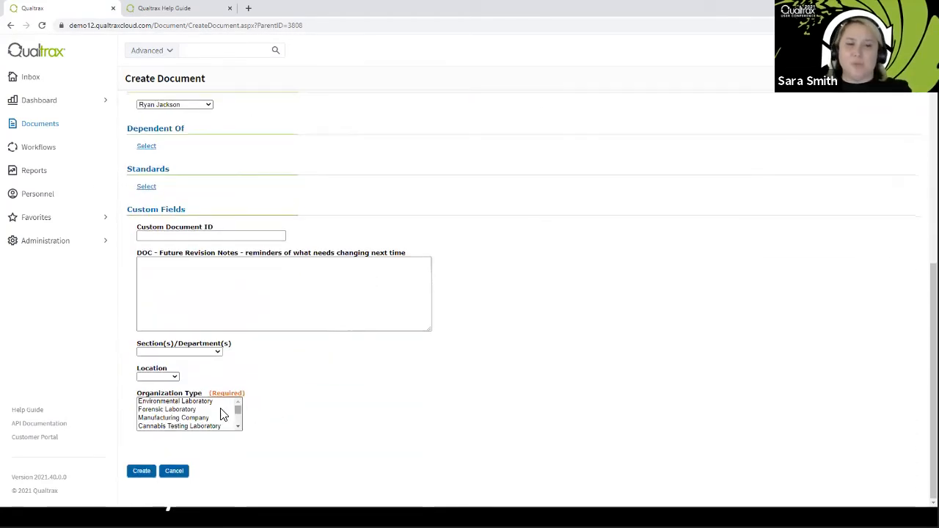
{"action": "left_click", "coordinate": [178, 418]}
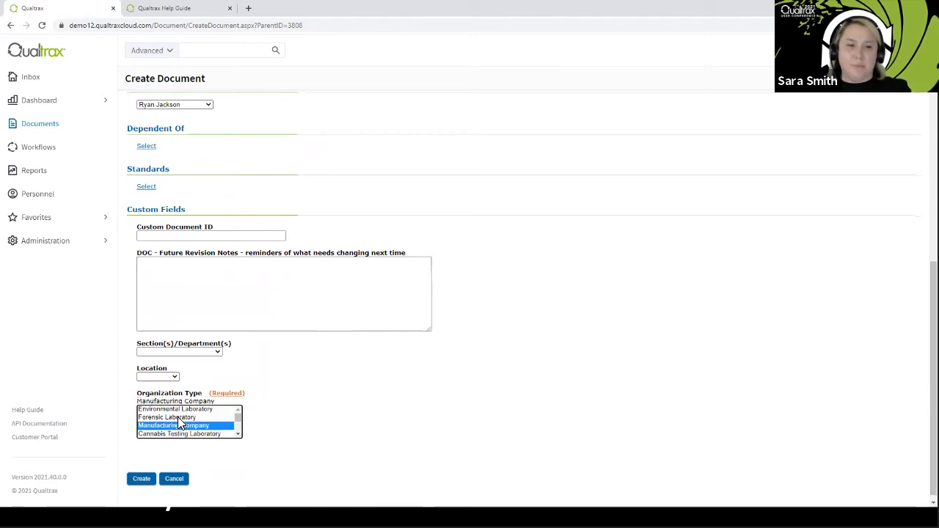
{"action": "left_click", "coordinate": [142, 480]}
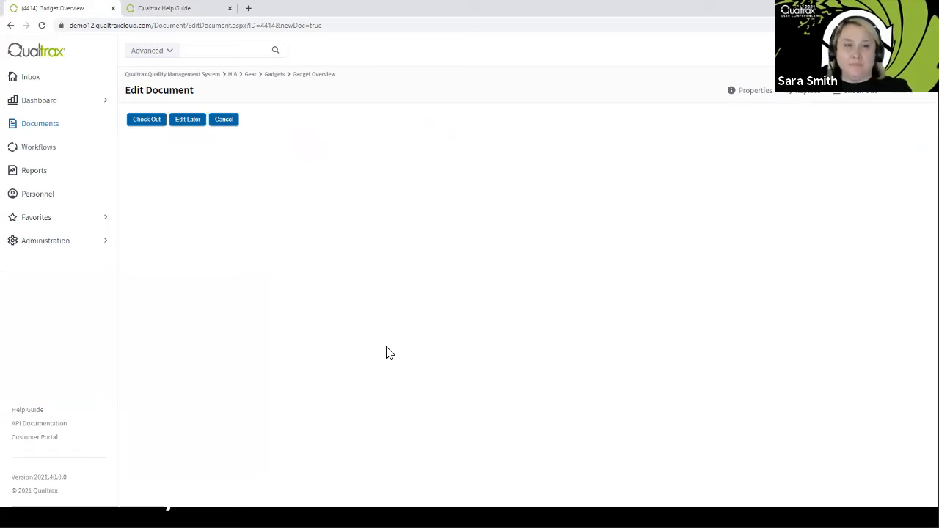
Step: Defer editing Gadget Overview and reopen its draft, ID 4414, from the inbox's Documents in Edit
{"action": "left_click", "coordinate": [188, 120]}
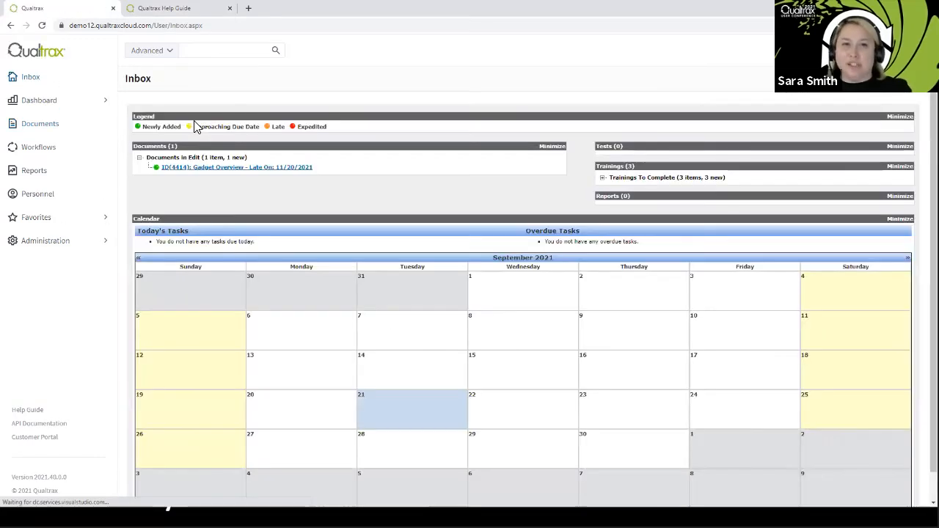
{"action": "left_click", "coordinate": [222, 169]}
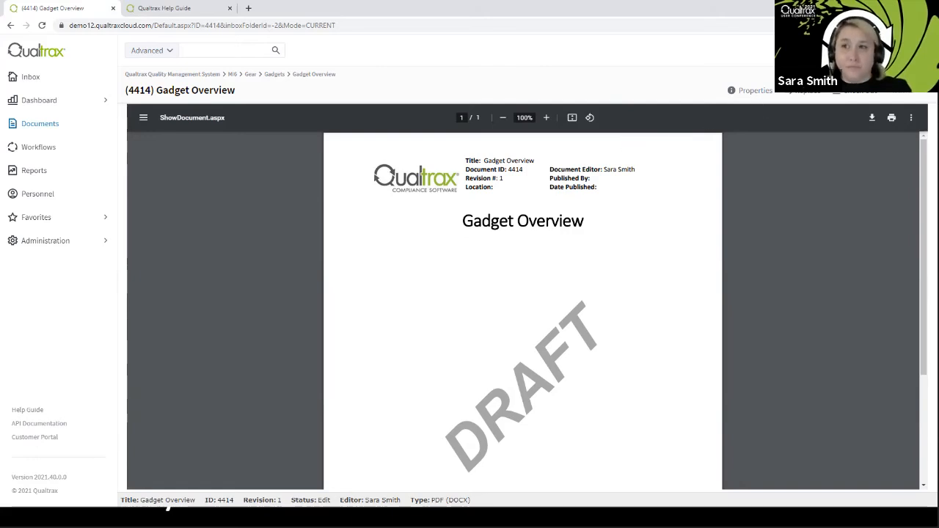
Step: View the User Preferences page from the user menu, then return to the Inbox
{"action": "left_click", "coordinate": [904, 50]}
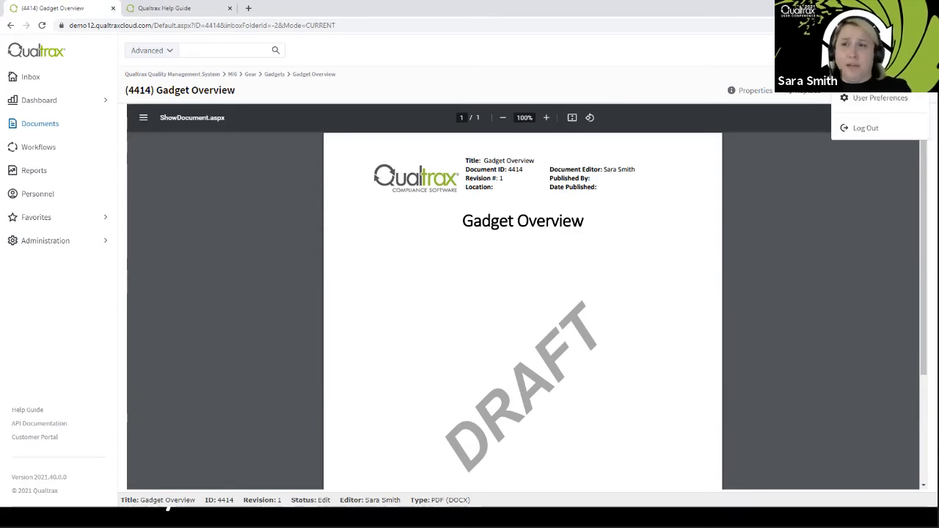
{"action": "left_click", "coordinate": [893, 100]}
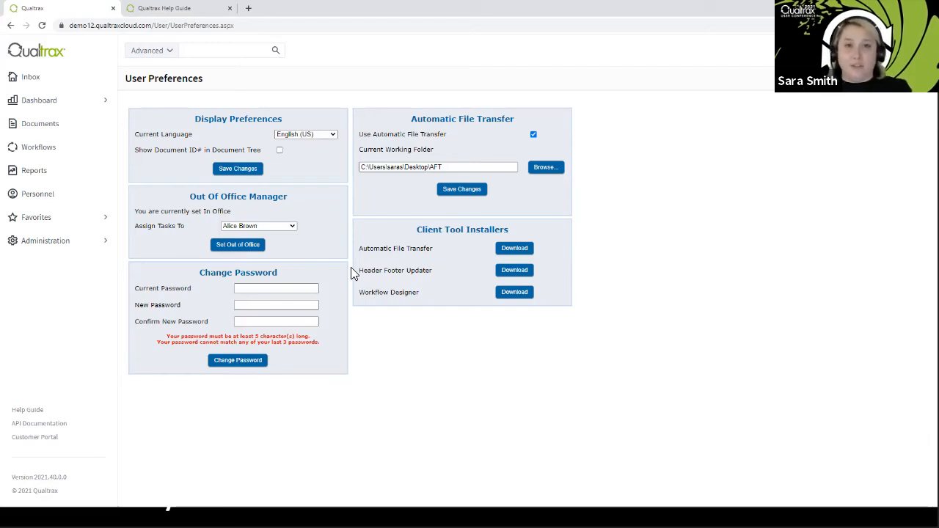
{"action": "left_click", "coordinate": [57, 83]}
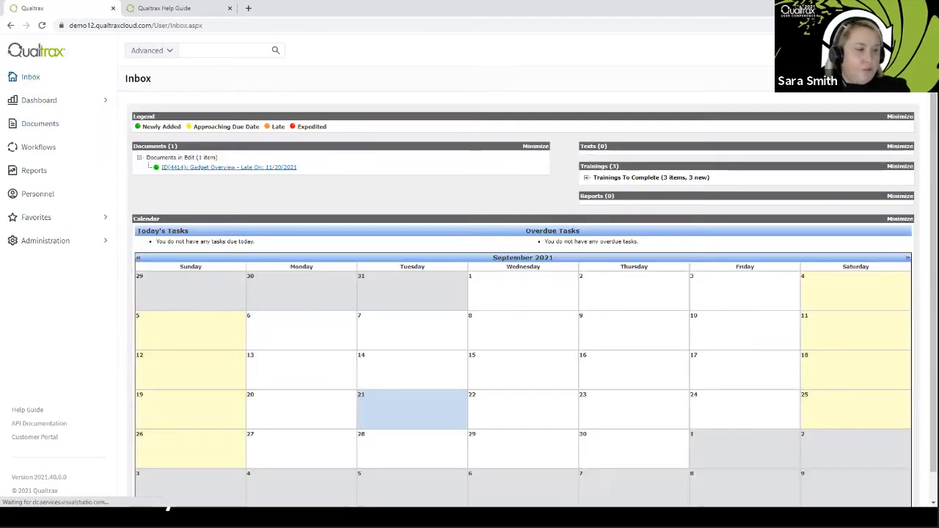
Step: Search the Start menu for 'header' and launch Qualtrax Header Footer Updater
{"action": "left_click", "coordinate": [147, 518]}
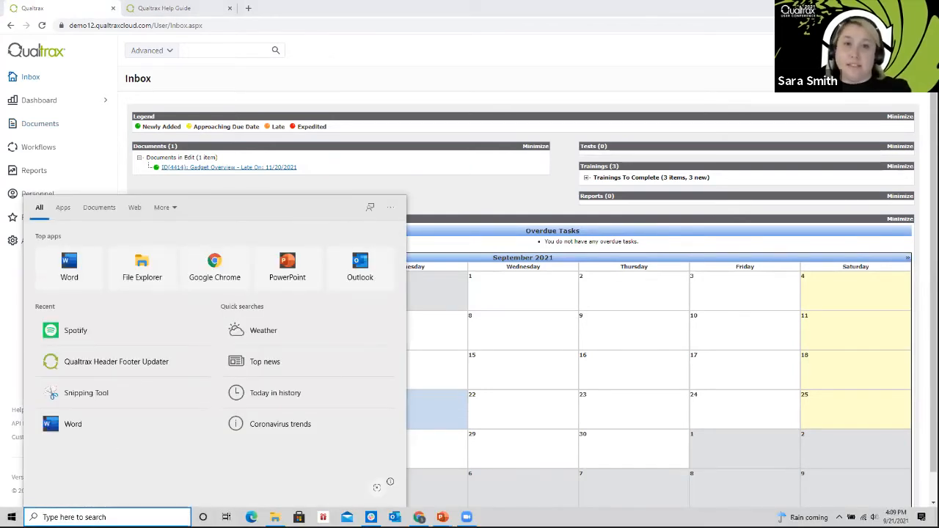
{"action": "type", "text": "he"}
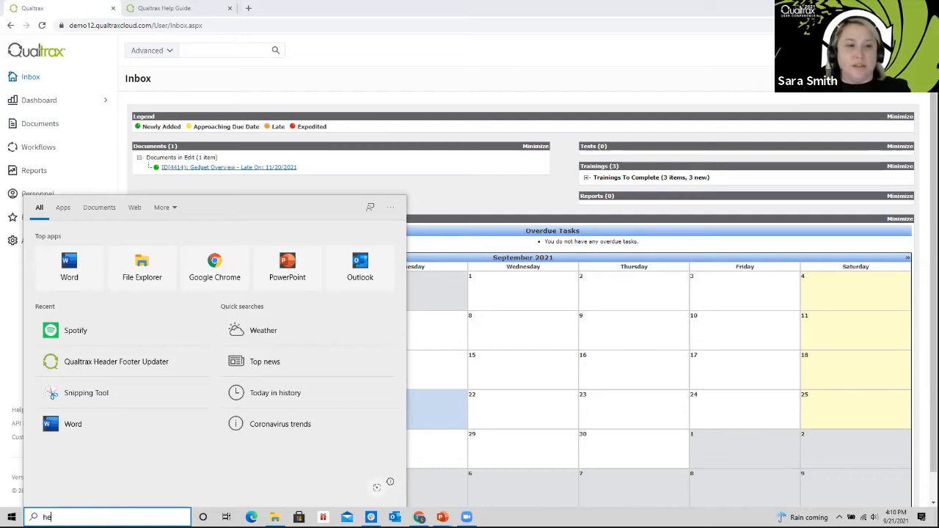
{"action": "type", "text": "ader"}
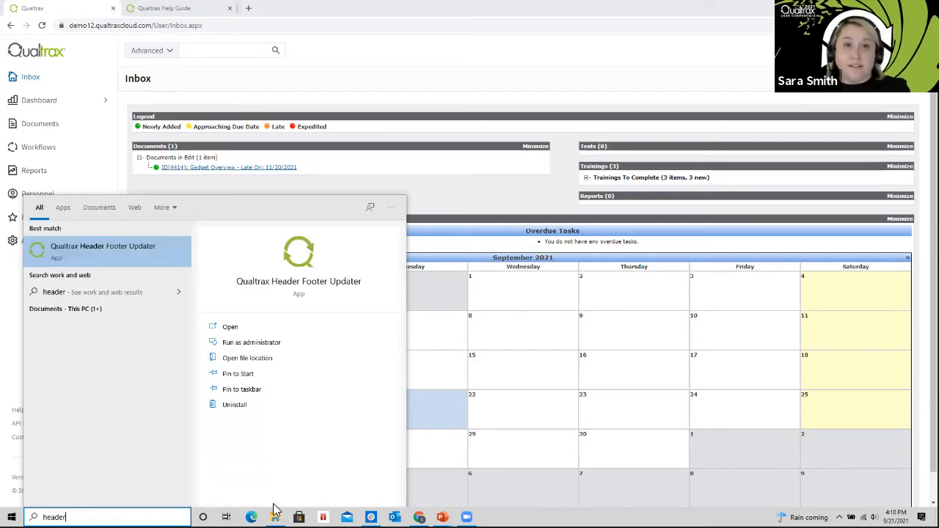
{"action": "left_click", "coordinate": [103, 257]}
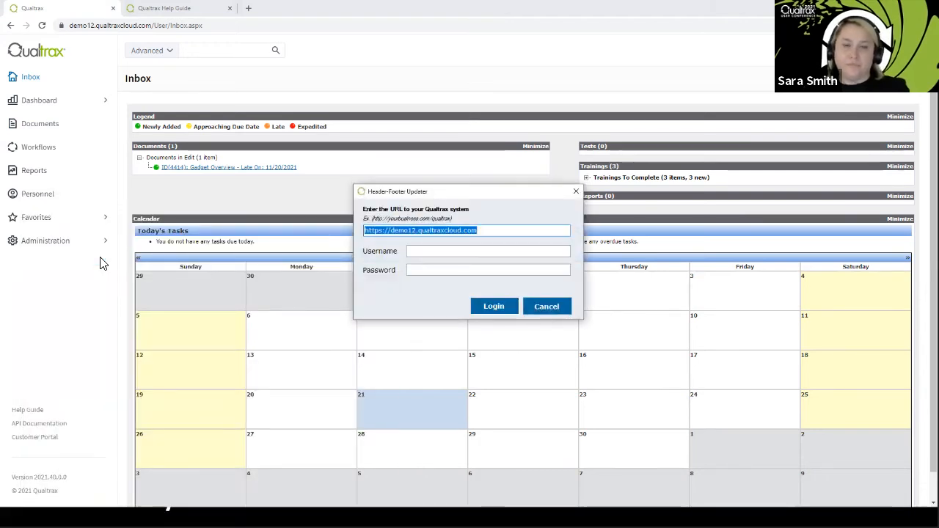
Step: Log in to the Header Footer Updater with the account's username and password
{"action": "left_click", "coordinate": [434, 250]}
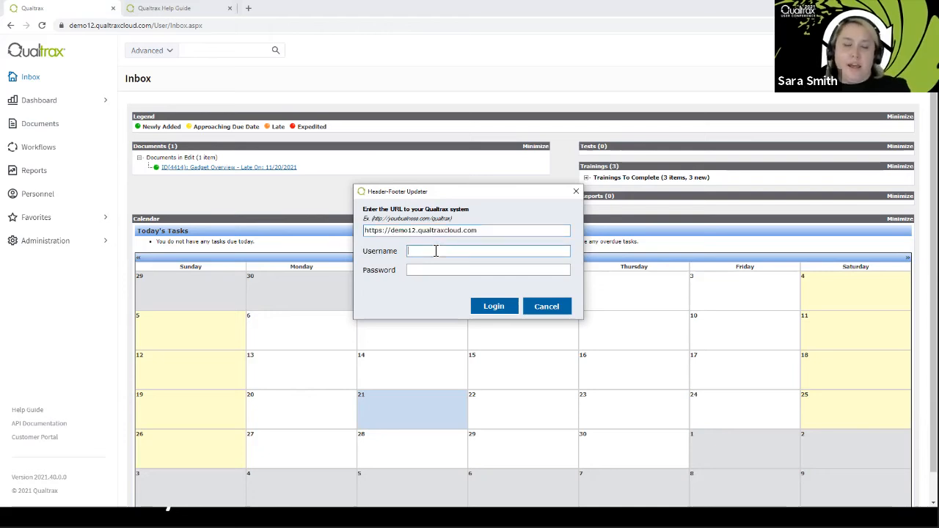
{"action": "type", "text": "ssmith"}
{"action": "key", "text": "Tab"}
{"action": "type", "text": "******"}
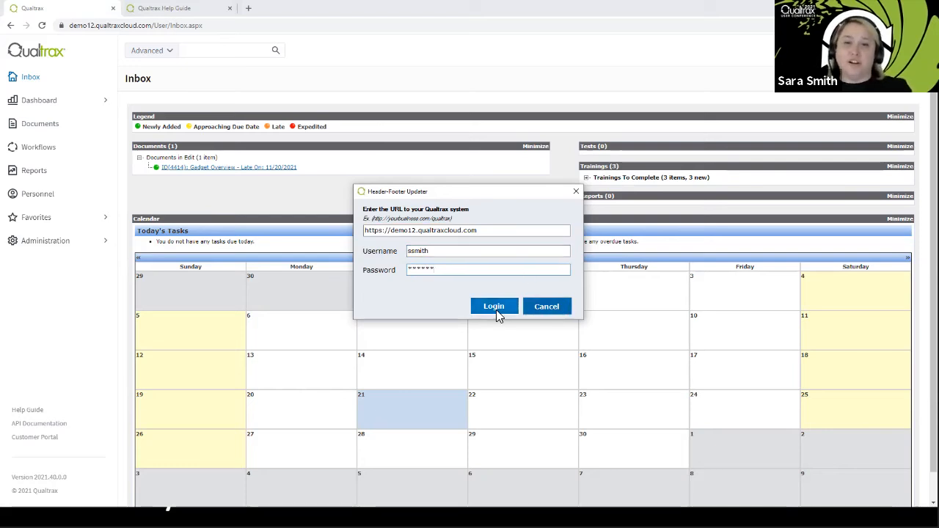
{"action": "left_click", "coordinate": [496, 307]}
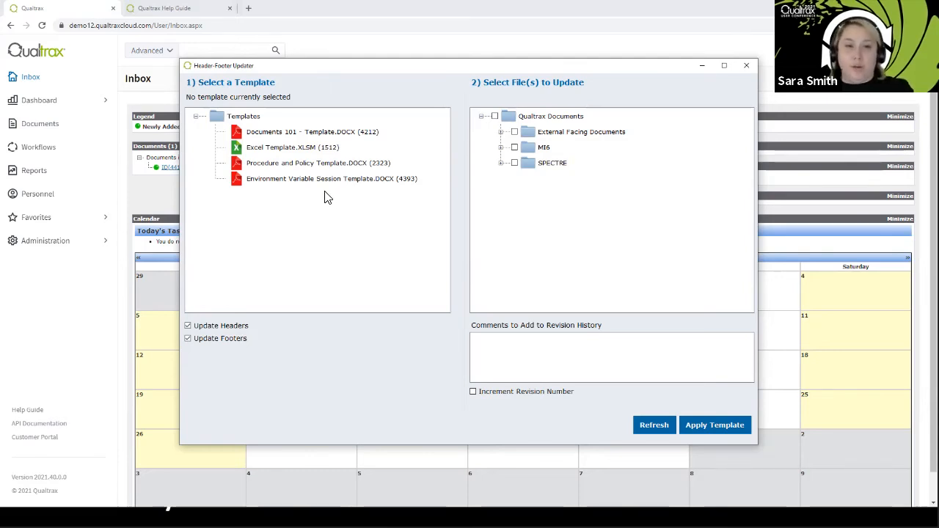
Step: Select Environment Variable Session Template.DOCX (4393) in the Templates list
{"action": "left_click", "coordinate": [270, 184]}
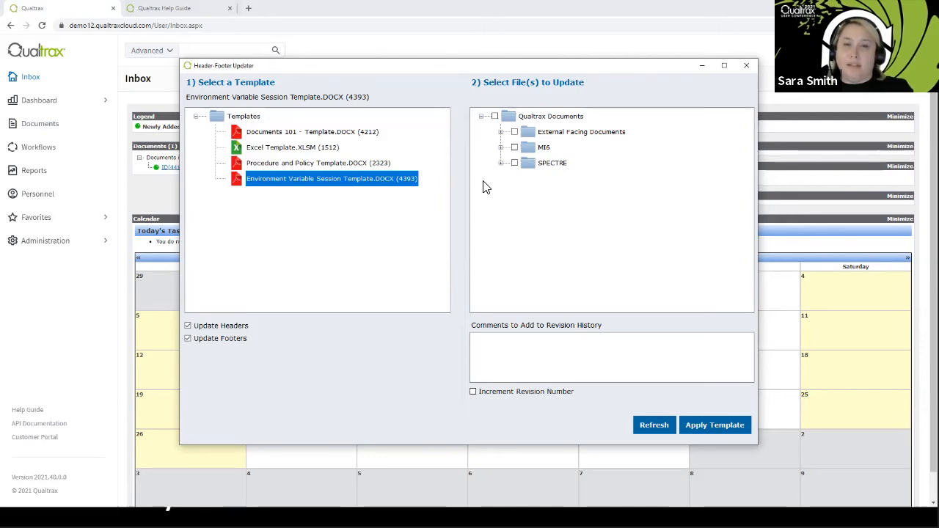
{"action": "left_click", "coordinate": [702, 68]}
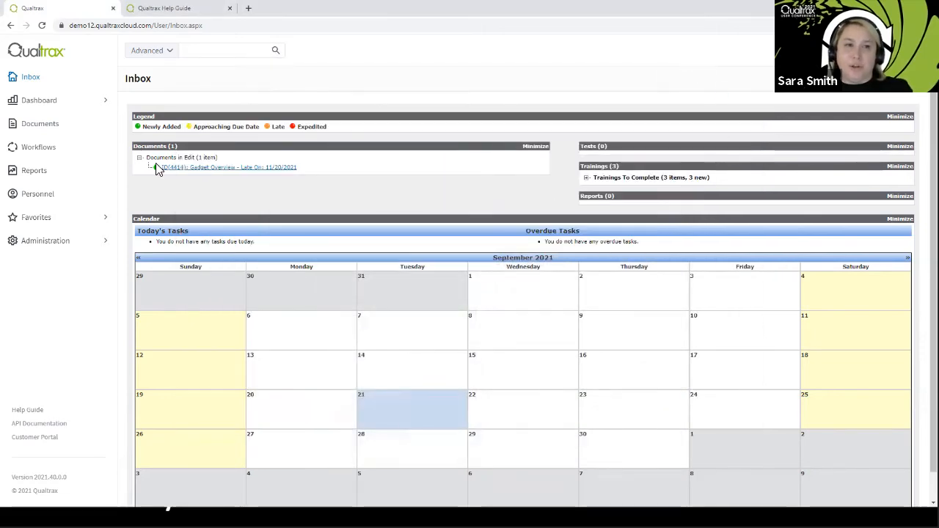
{"action": "left_click", "coordinate": [33, 128]}
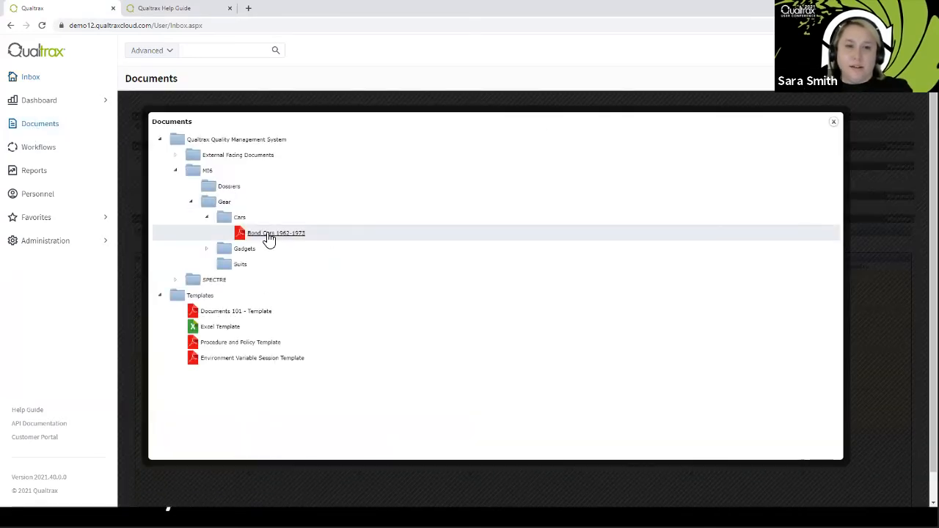
{"action": "left_click", "coordinate": [269, 236]}
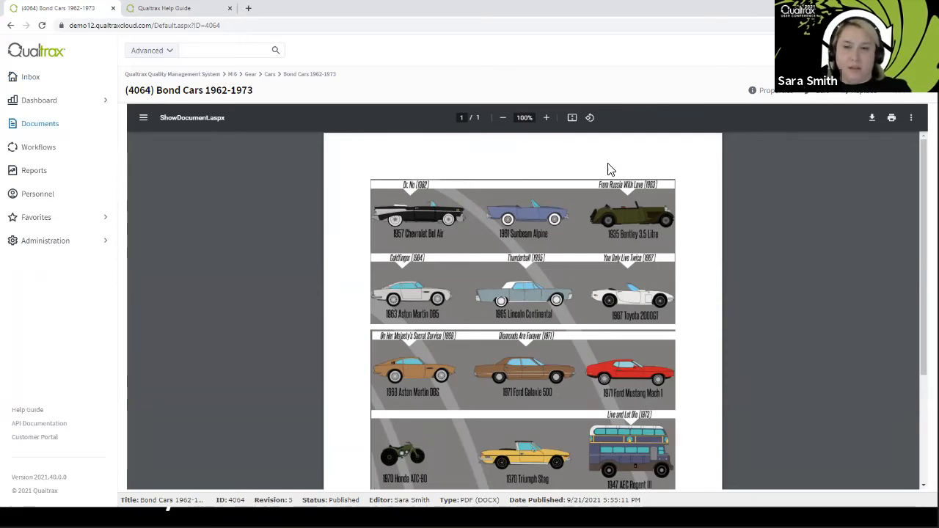
{"action": "left_click", "coordinate": [68, 78]}
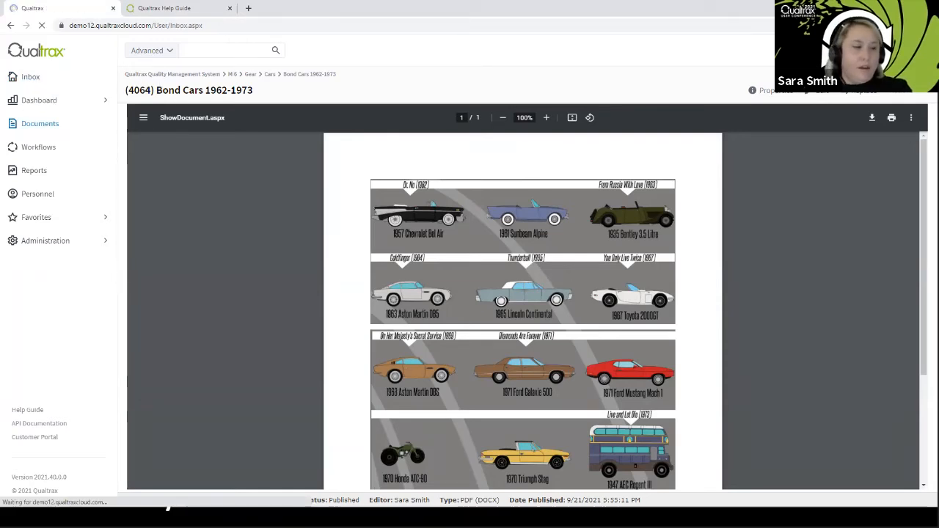
{"action": "key", "text": "alt+Tab"}
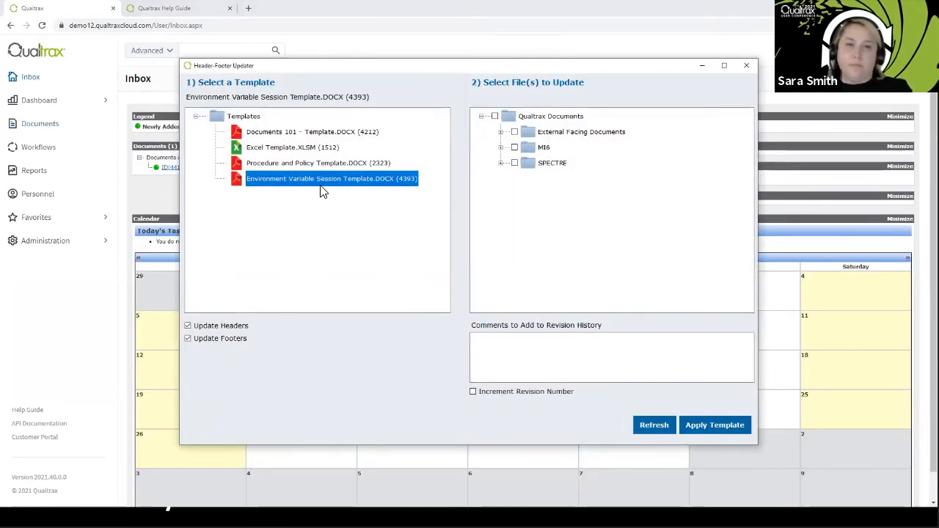
Step: Expand MI6 > Gear > Cars and tick Bond Cars 1962-1973 for the header update
{"action": "left_click", "coordinate": [500, 147]}
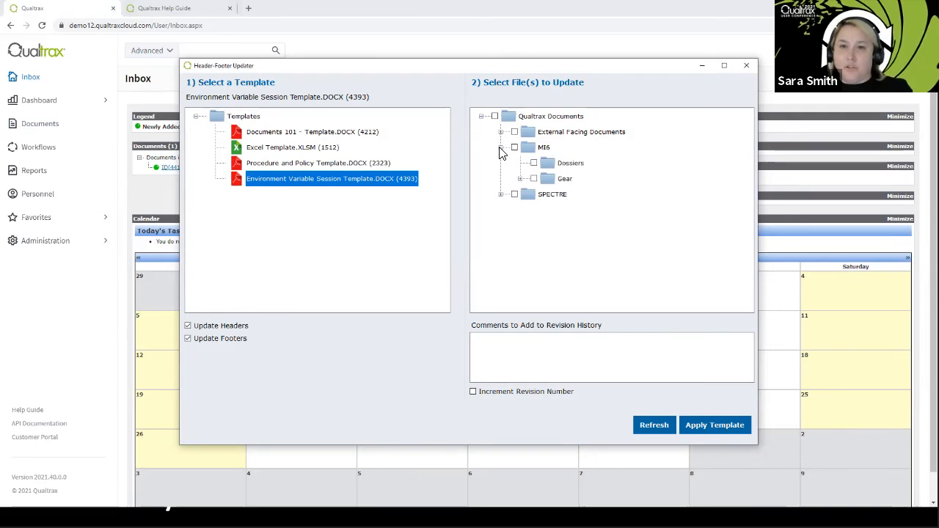
{"action": "left_click", "coordinate": [521, 179]}
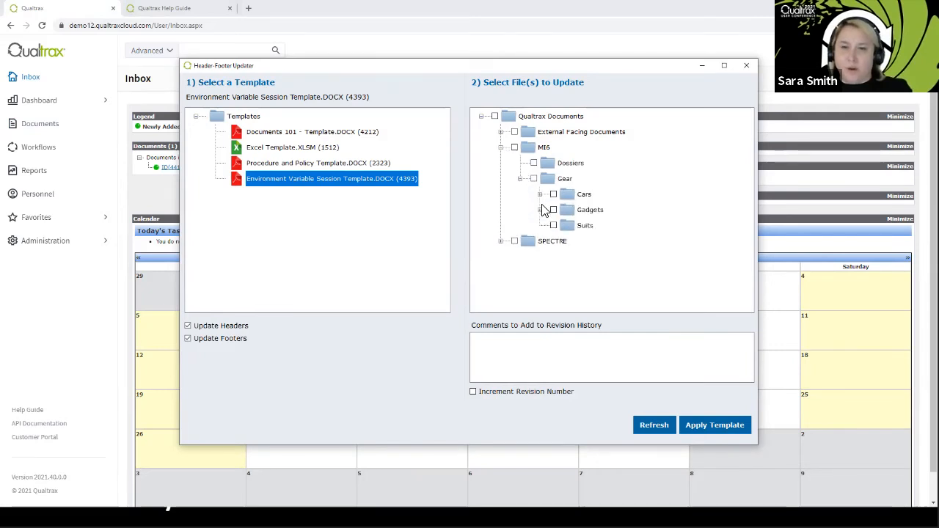
{"action": "left_click", "coordinate": [540, 194]}
{"action": "left_click", "coordinate": [573, 210]}
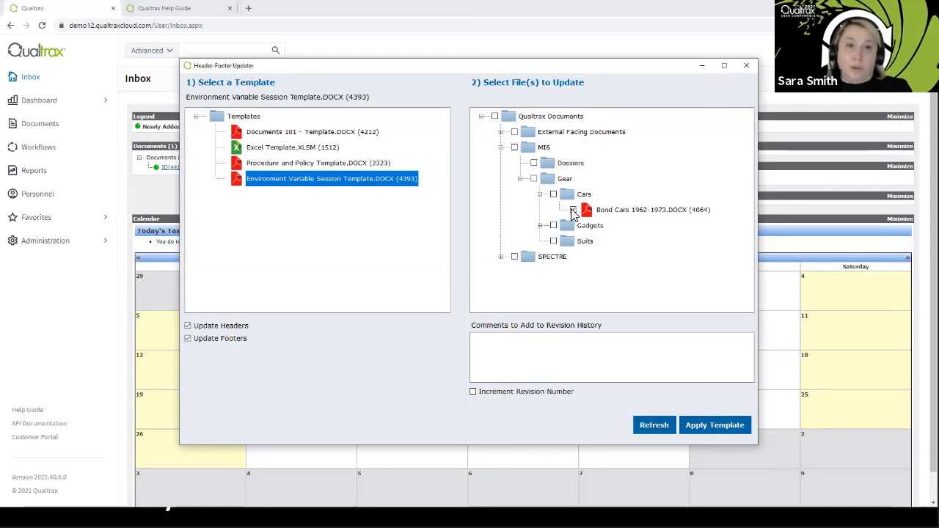
{"action": "left_click", "coordinate": [573, 211]}
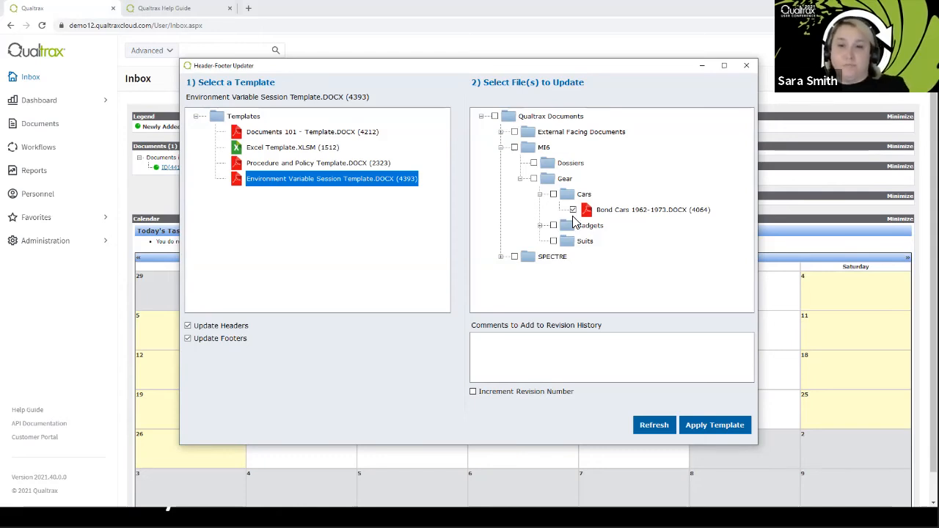
Step: Add revision comment 'Initial application of header', increment the revision number, and apply the template
{"action": "left_click", "coordinate": [511, 341]}
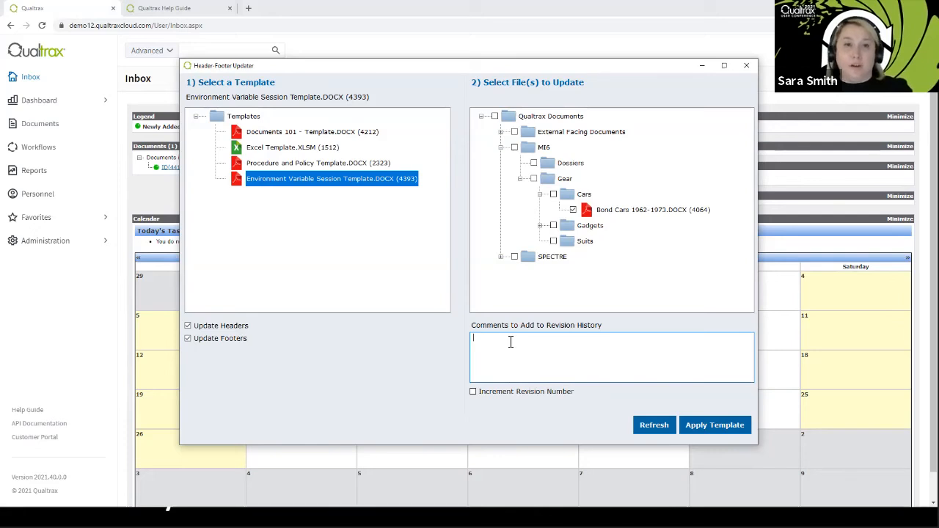
{"action": "type", "text": "Initial"}
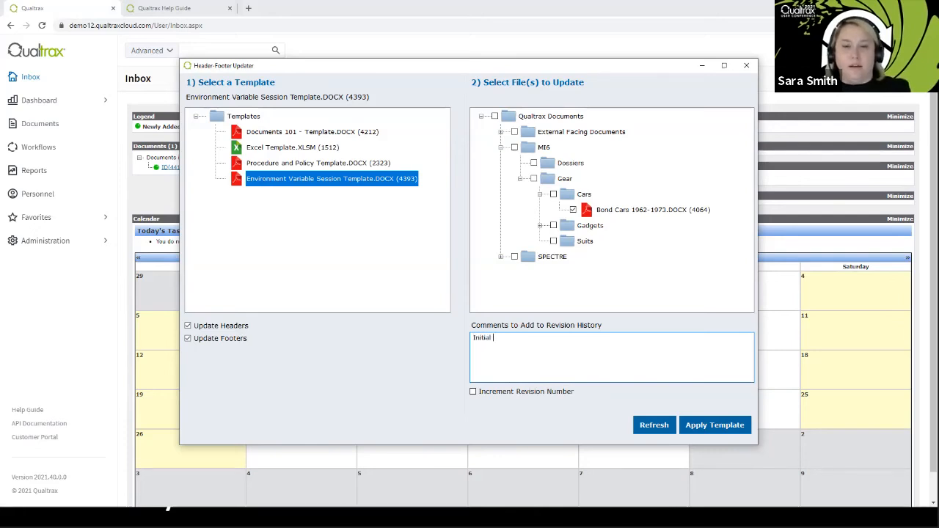
{"action": "type", "text": " application of header"}
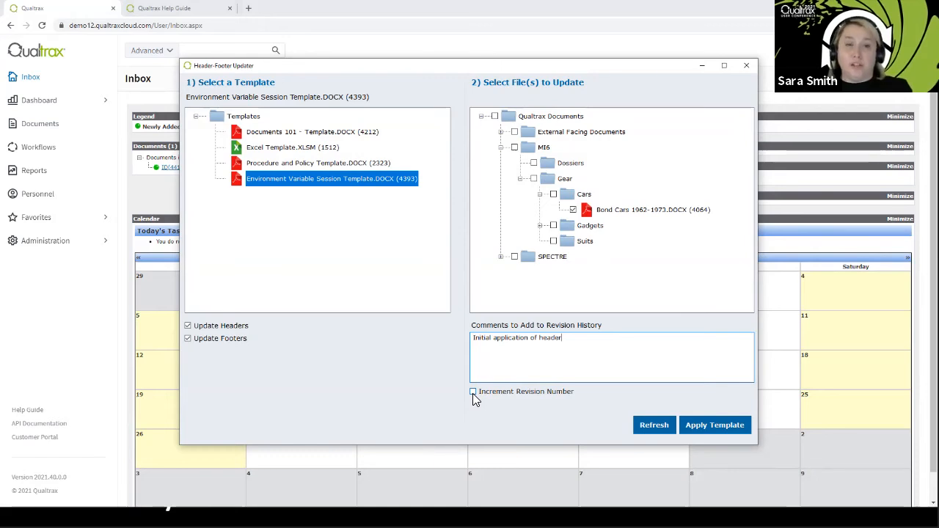
{"action": "left_click", "coordinate": [514, 393]}
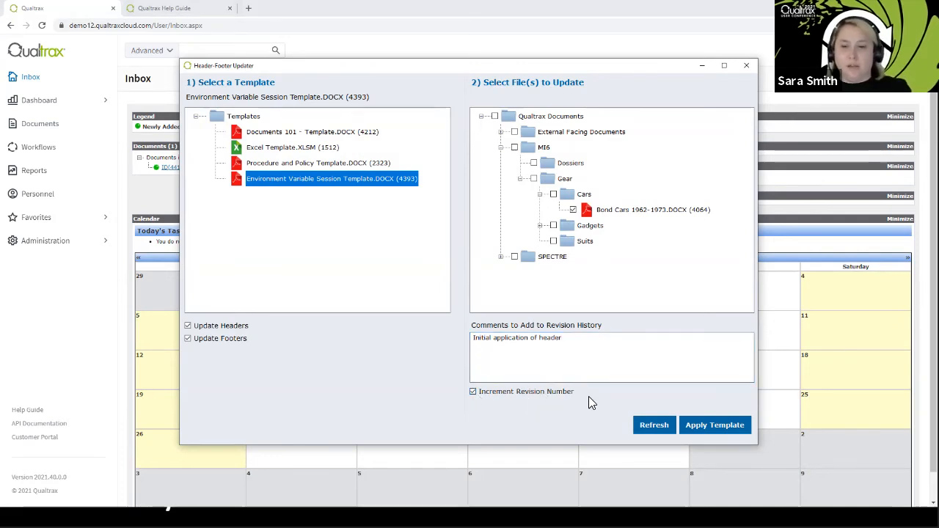
{"action": "left_click", "coordinate": [710, 427]}
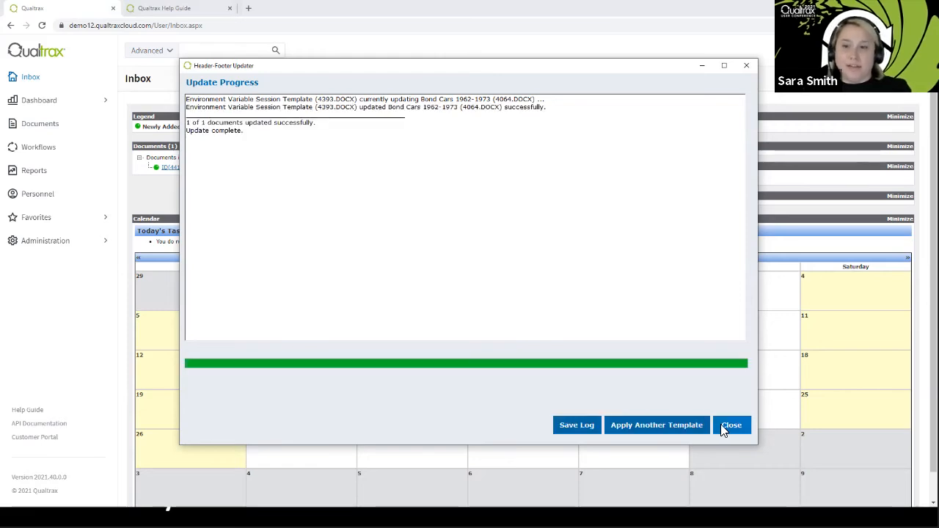
Step: Close the updater after the 1-of-1 successful update and go to the Documents library
{"action": "left_click", "coordinate": [722, 425]}
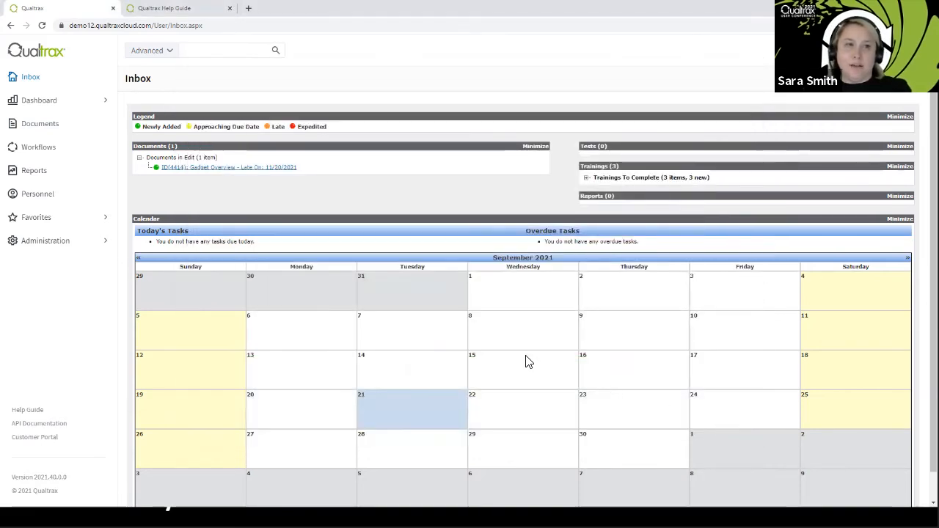
{"action": "left_click", "coordinate": [64, 124]}
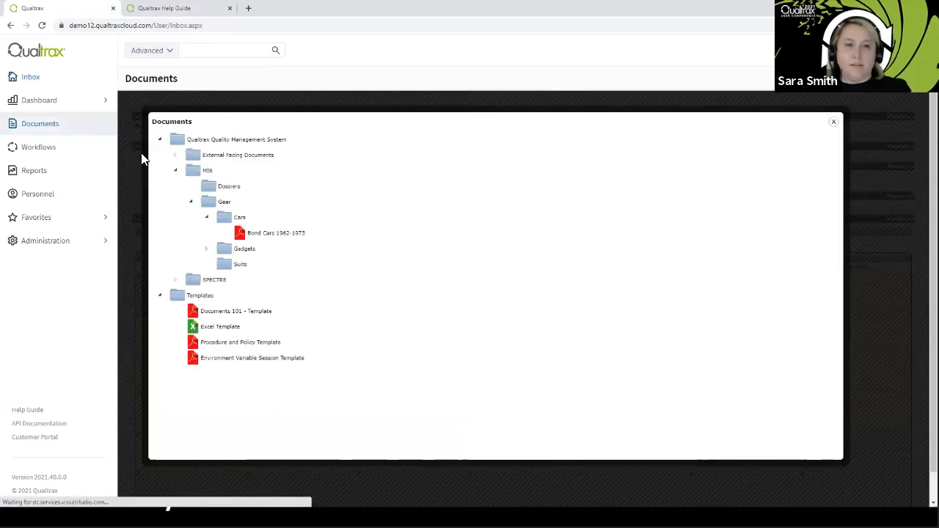
{"action": "left_click", "coordinate": [276, 235]}
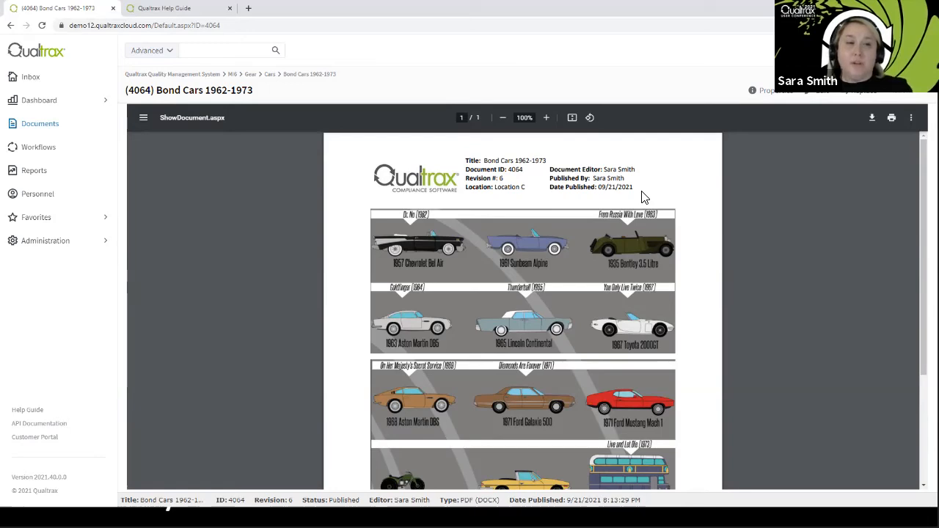
Step: Open Administration > Email Actions to list the 159 email actions
{"action": "left_click", "coordinate": [41, 248]}
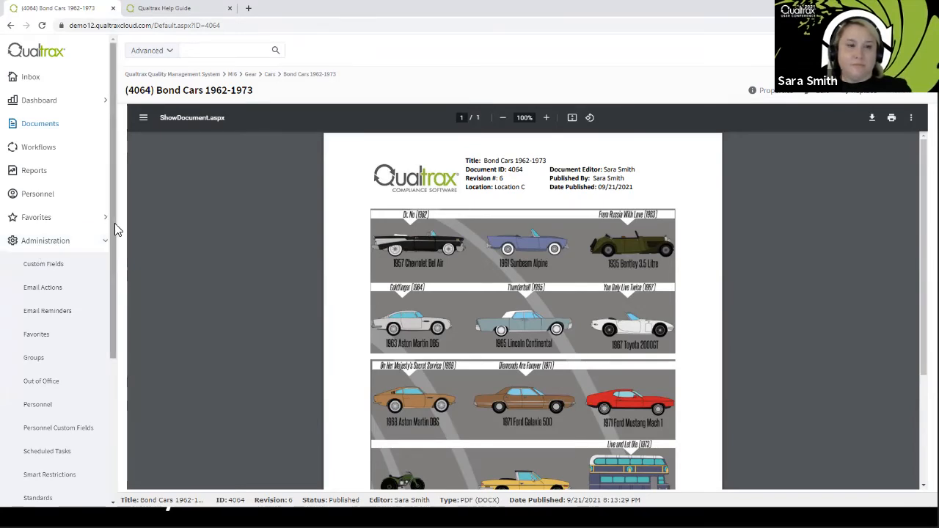
{"action": "scroll", "coordinate": [114, 224], "scroll_direction": "down", "scroll_amount": 1}
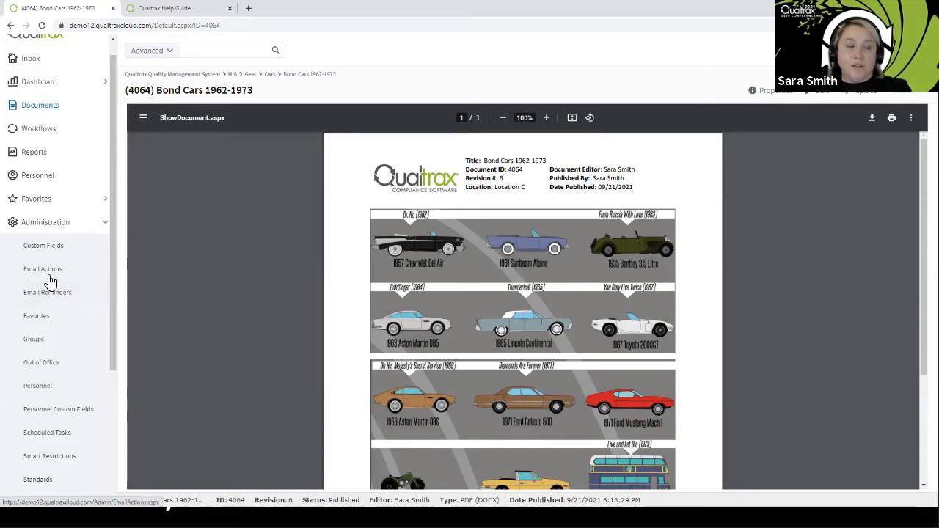
{"action": "left_click", "coordinate": [50, 271]}
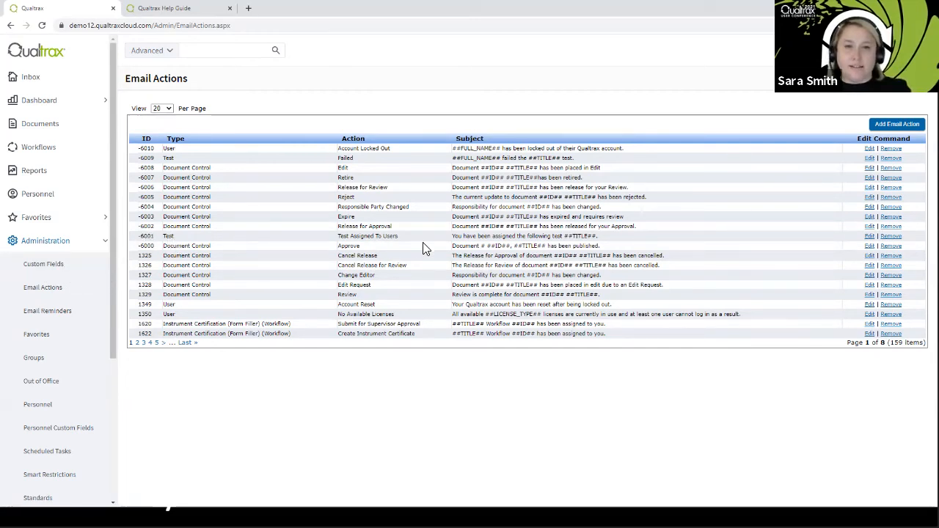
Step: Edit the Test Assigned To Users email action (-6001) and highlight its ##TITLE## subject placeholder
{"action": "left_click", "coordinate": [870, 237]}
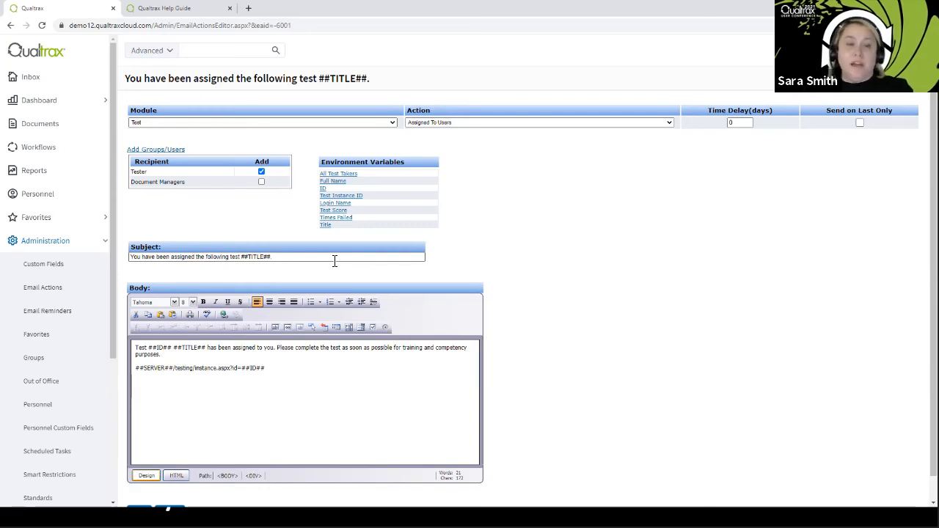
{"action": "left_click_drag", "start_coordinate": [240, 257], "coordinate": [281, 256]}
{"action": "left_click", "coordinate": [283, 257]}
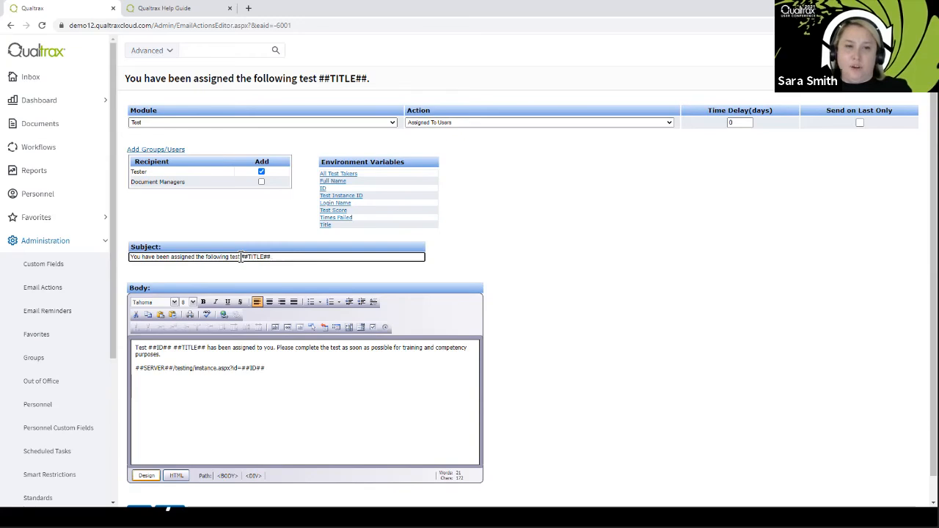
{"action": "left_click_drag", "start_coordinate": [245, 256], "coordinate": [278, 256]}
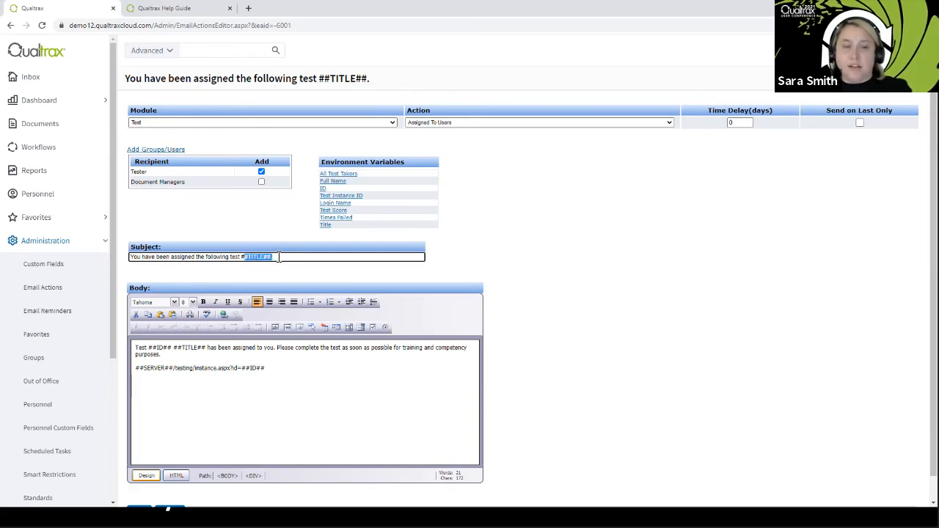
{"action": "left_click", "coordinate": [279, 257]}
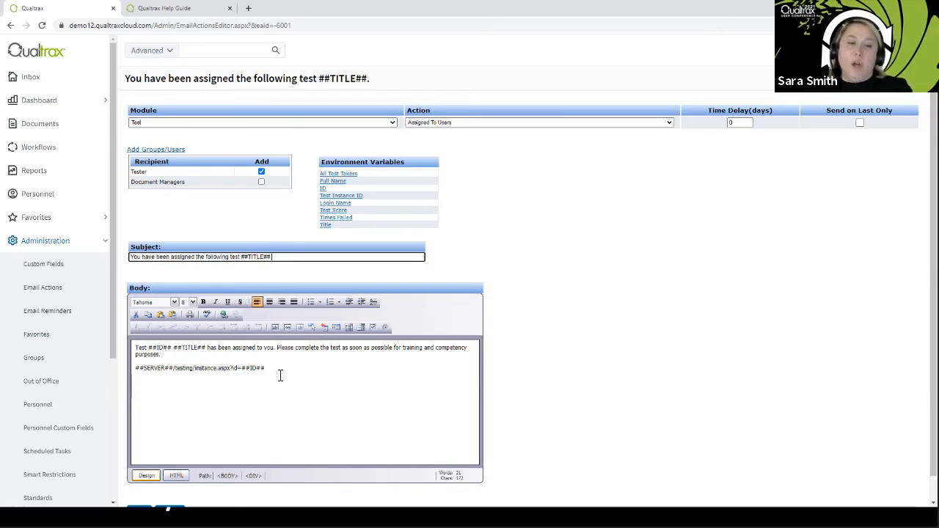
Step: Insert a blank first line above the 'Test ##ID## ##TITLE##' sentence in the test-assigned email body
{"action": "left_click_drag", "start_coordinate": [274, 371], "coordinate": [135, 370]}
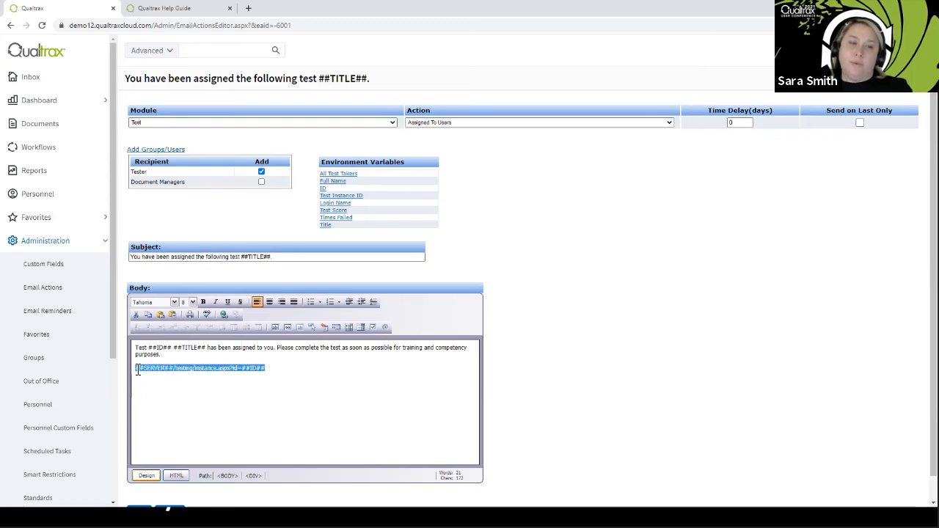
{"action": "left_click", "coordinate": [276, 368]}
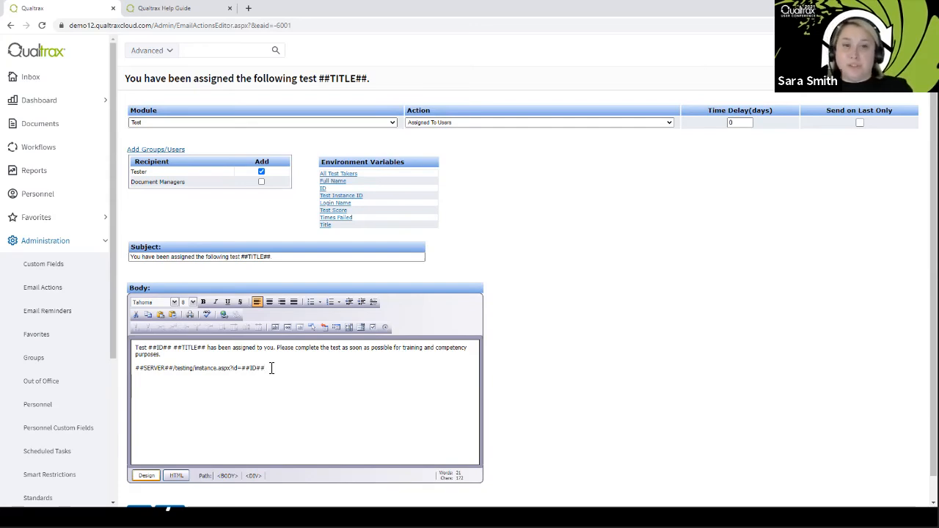
{"action": "left_click", "coordinate": [135, 350]}
{"action": "key", "text": "Return"}
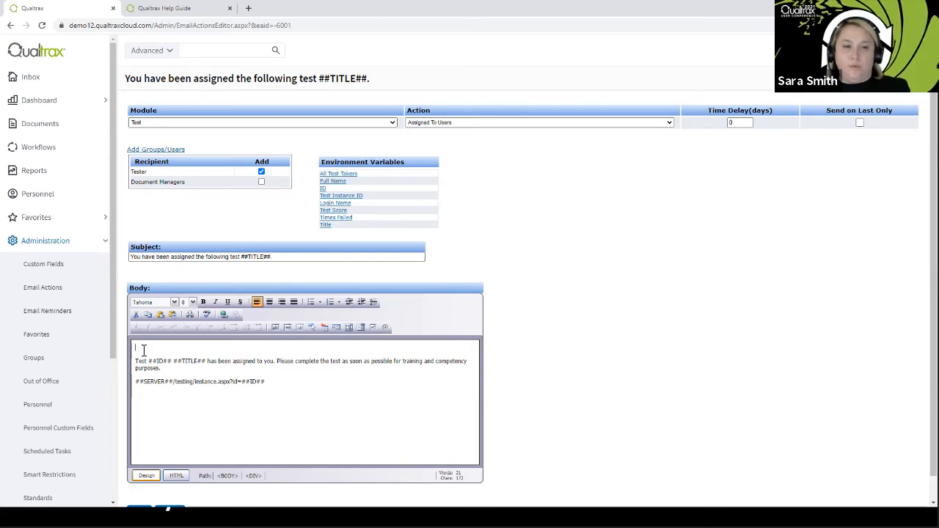
Step: Insert the Test Instance ID variable into the email body, then delete it again
{"action": "left_click", "coordinate": [341, 196]}
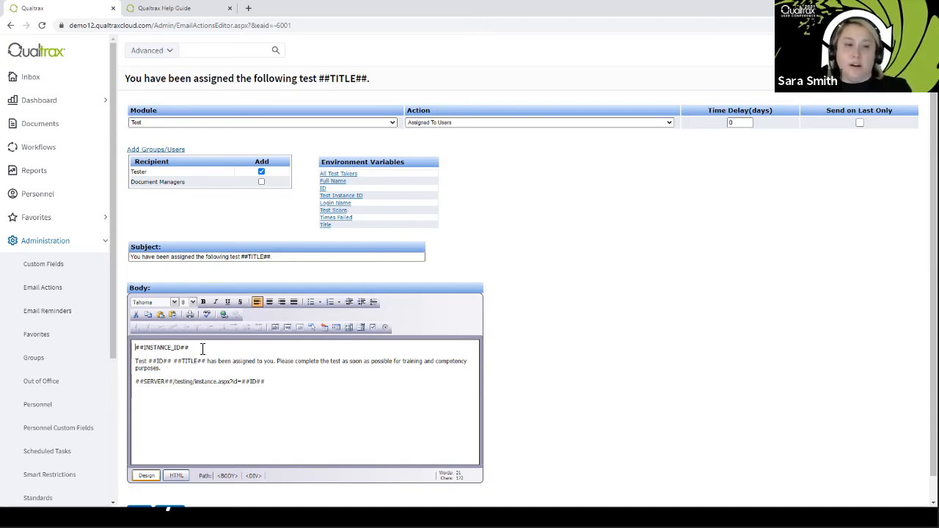
{"action": "left_click_drag", "start_coordinate": [202, 349], "coordinate": [118, 348]}
{"action": "key", "text": "ctrl+c"}
{"action": "key", "text": "BackSpace"}
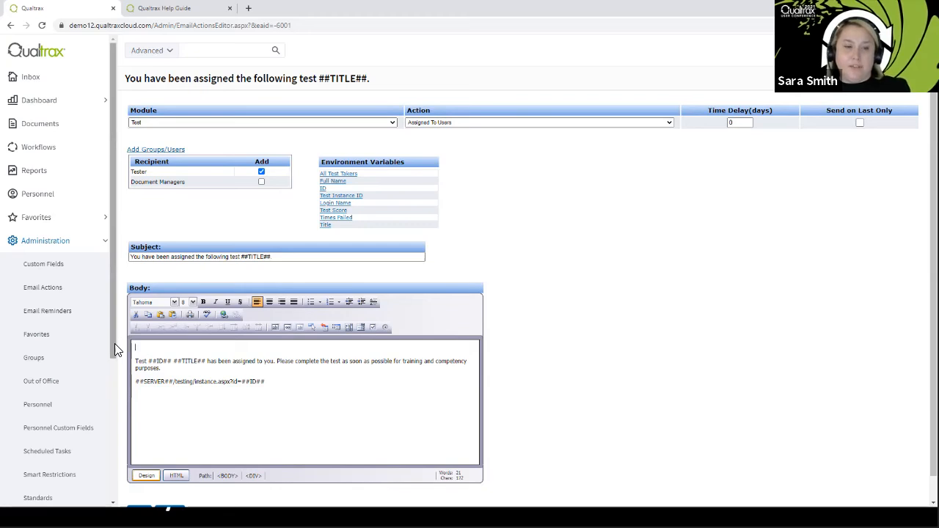
Step: Paste the instance ID placeholder into the Subject, cut it back out, and delete the body's leading blank lines
{"action": "left_click", "coordinate": [132, 257]}
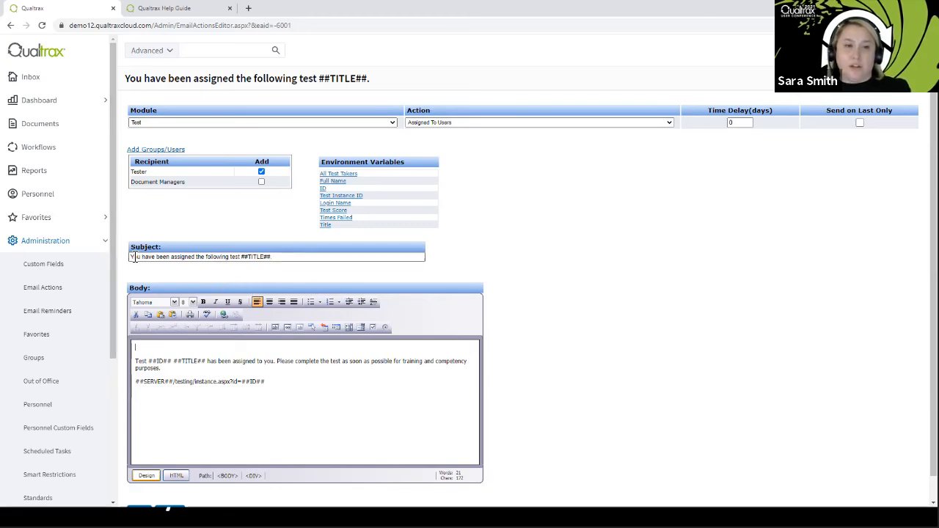
{"action": "key", "text": "ctrl+v"}
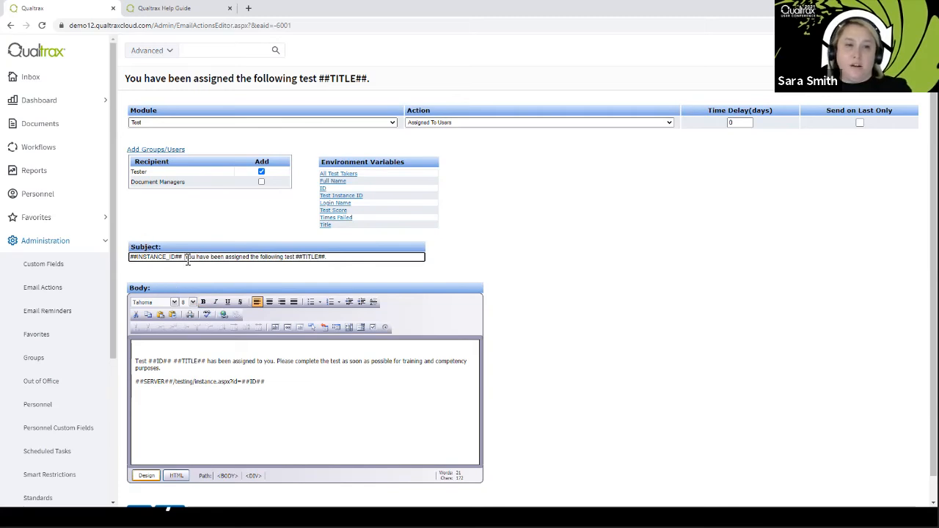
{"action": "left_click_drag", "start_coordinate": [185, 258], "coordinate": [130, 257]}
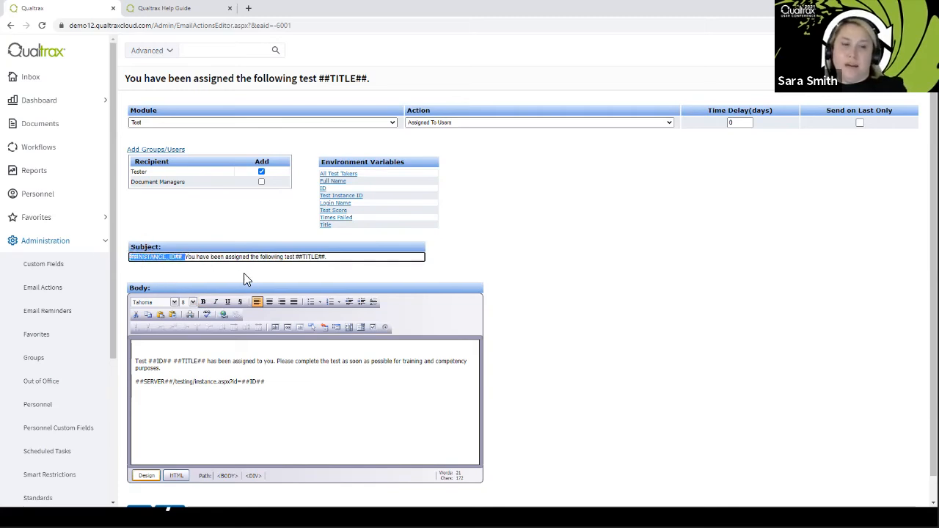
{"action": "key", "text": "ctrl+x"}
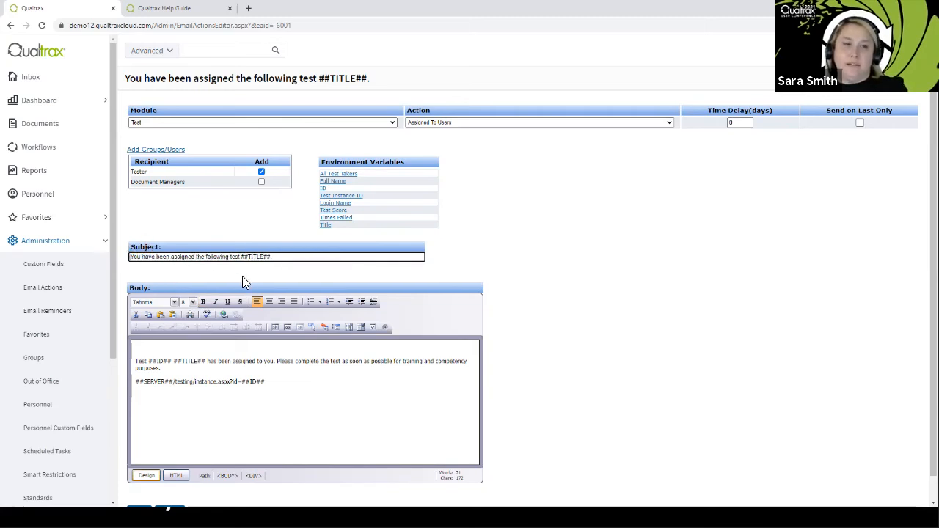
{"action": "left_click", "coordinate": [137, 363]}
{"action": "key", "text": "BackSpace"}
{"action": "key", "text": "BackSpace"}
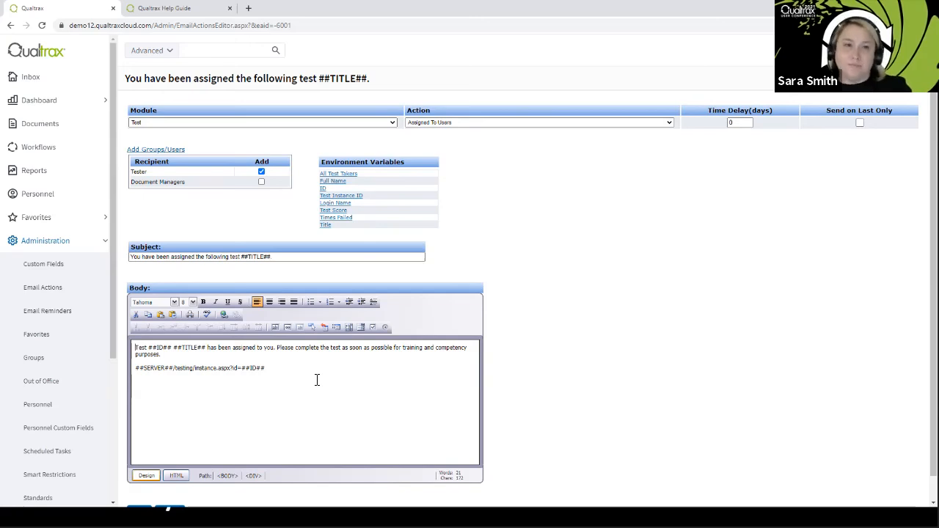
Step: Return to the Email Actions list and start a new blank email action
{"action": "left_click", "coordinate": [29, 292]}
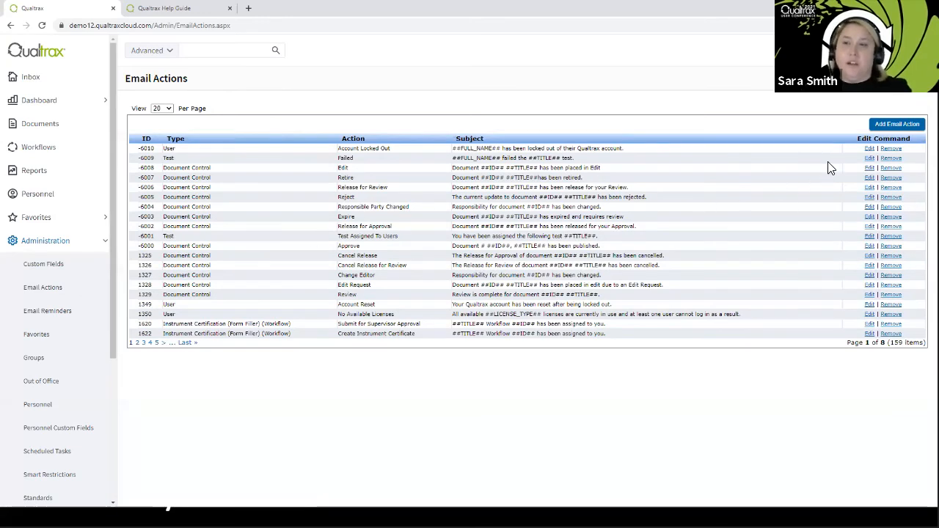
{"action": "left_click", "coordinate": [892, 127]}
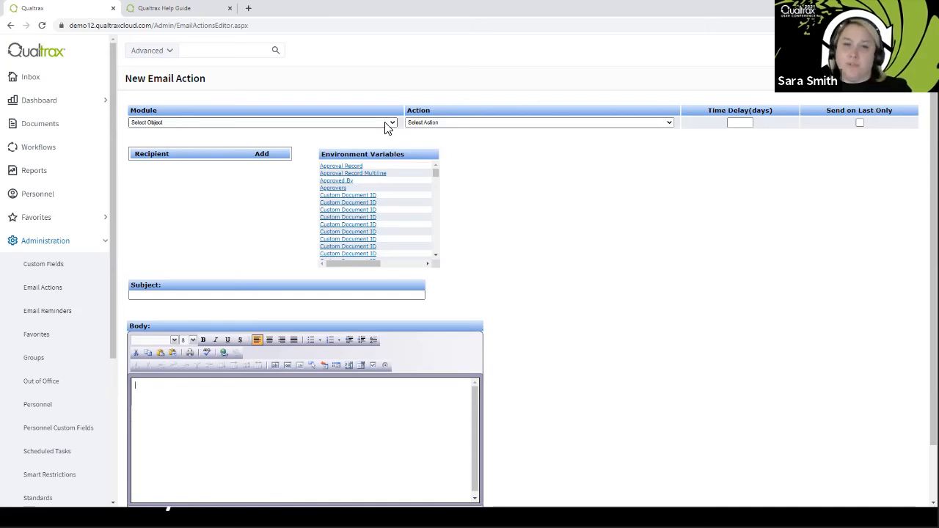
Step: Set the module to Bloodborne Pathogen Training and look through its fields
{"action": "left_click", "coordinate": [389, 123]}
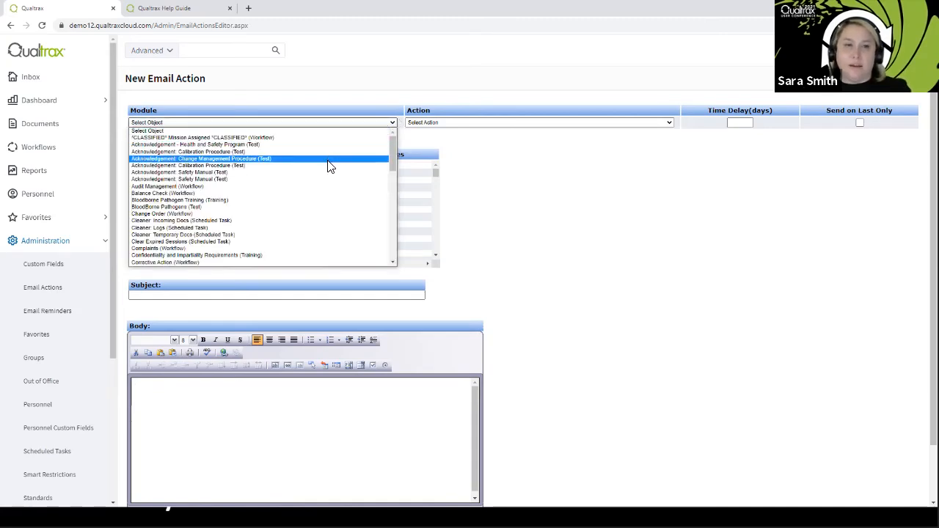
{"action": "left_click", "coordinate": [310, 201]}
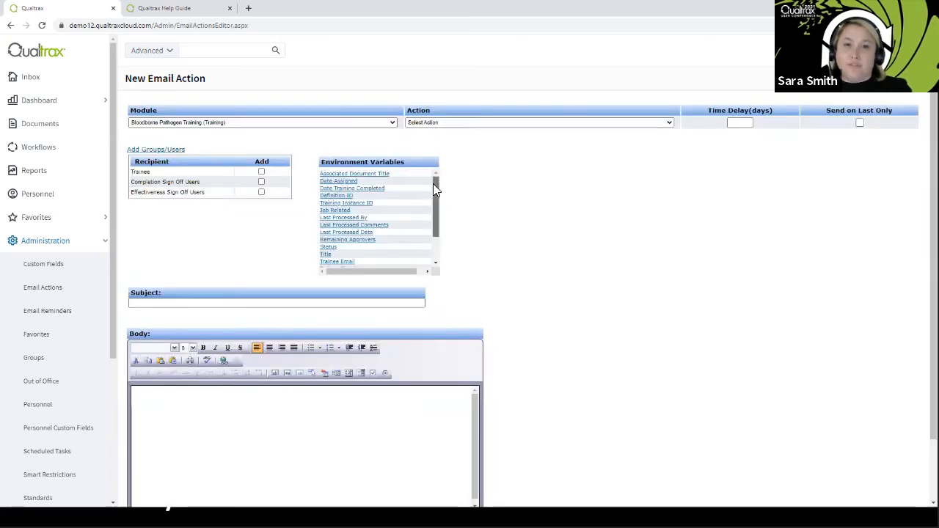
{"action": "left_click_drag", "start_coordinate": [434, 185], "coordinate": [432, 215]}
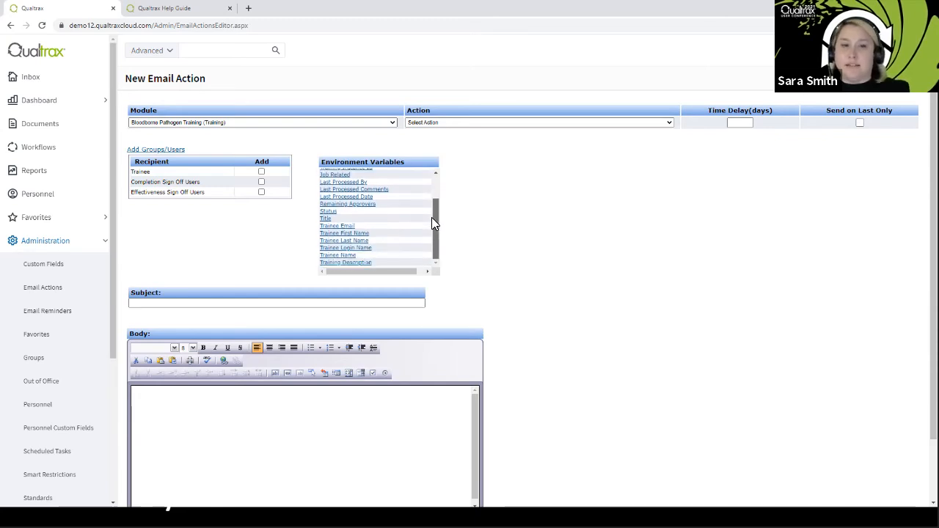
{"action": "left_click_drag", "start_coordinate": [431, 208], "coordinate": [427, 177]}
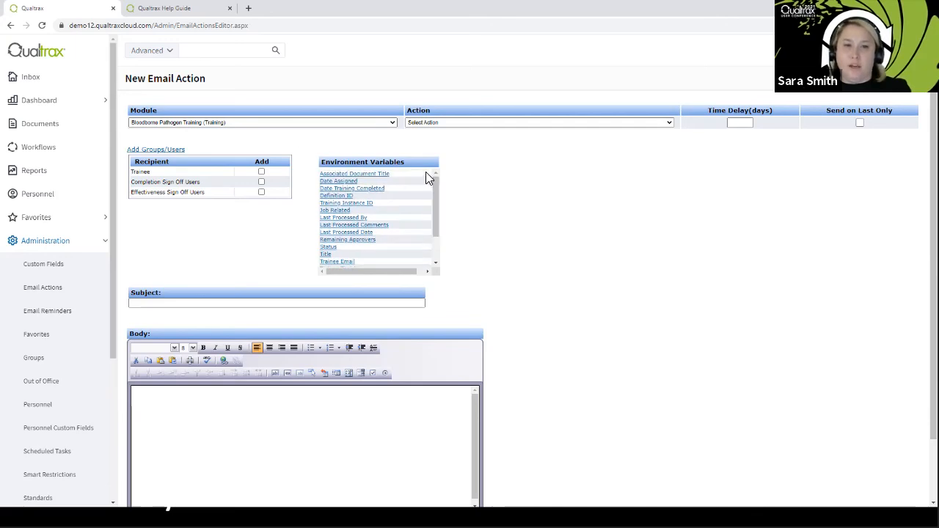
Step: Change the module to Document Control and review its environment variables and module list
{"action": "left_click", "coordinate": [380, 123]}
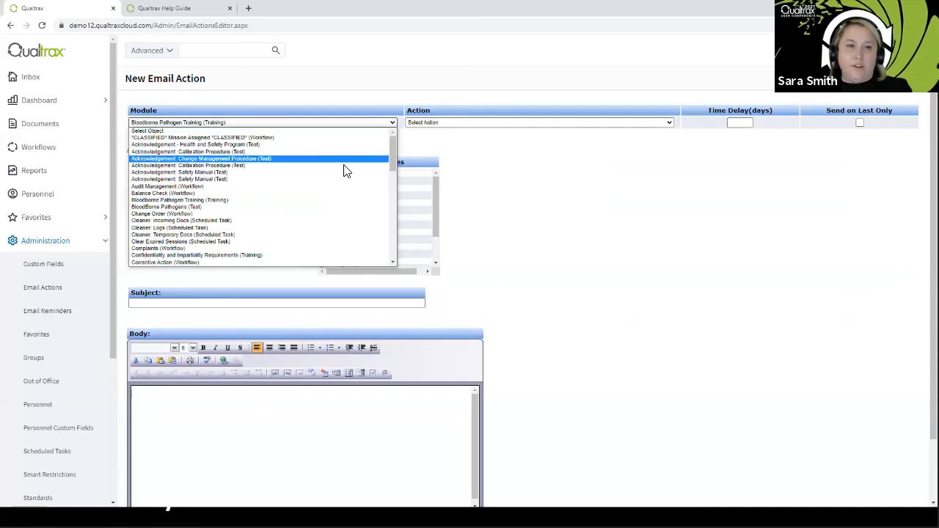
{"action": "scroll", "coordinate": [324, 229], "scroll_direction": "down", "scroll_amount": 5}
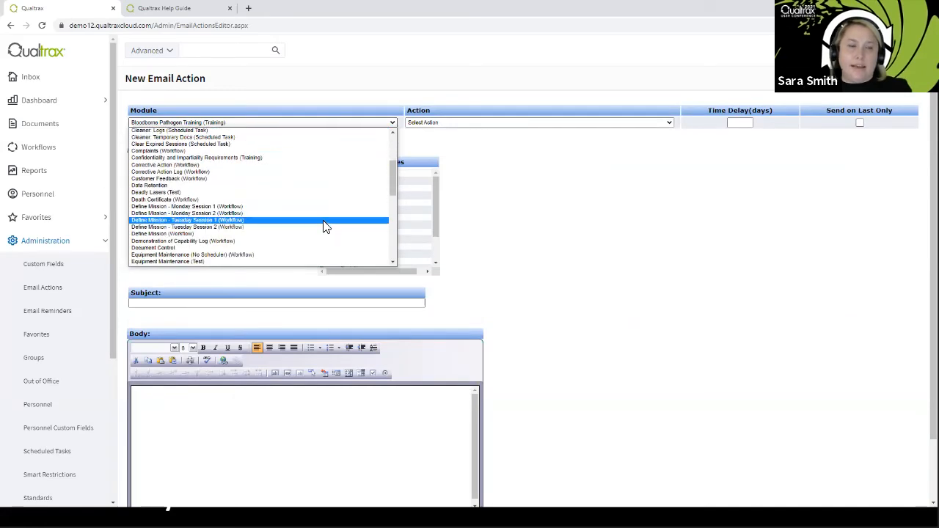
{"action": "left_click", "coordinate": [271, 248]}
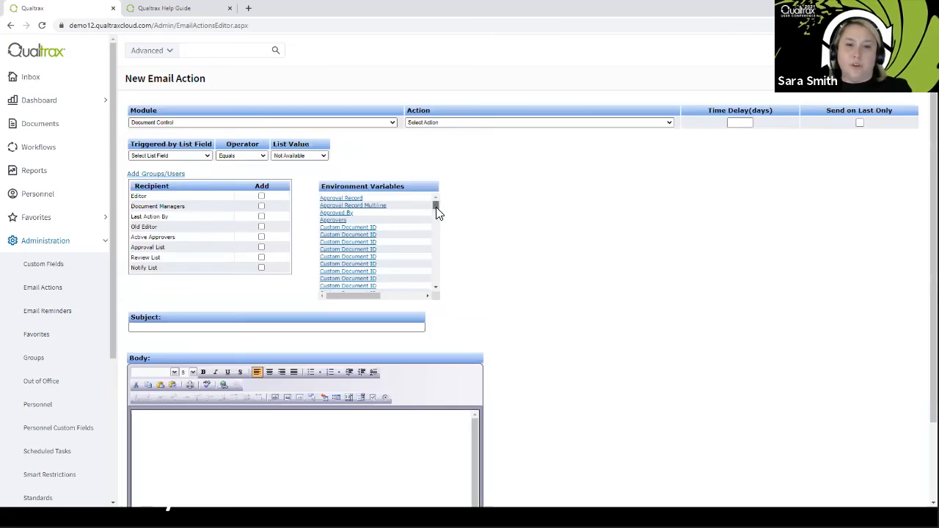
{"action": "left_click_drag", "start_coordinate": [436, 208], "coordinate": [438, 179]}
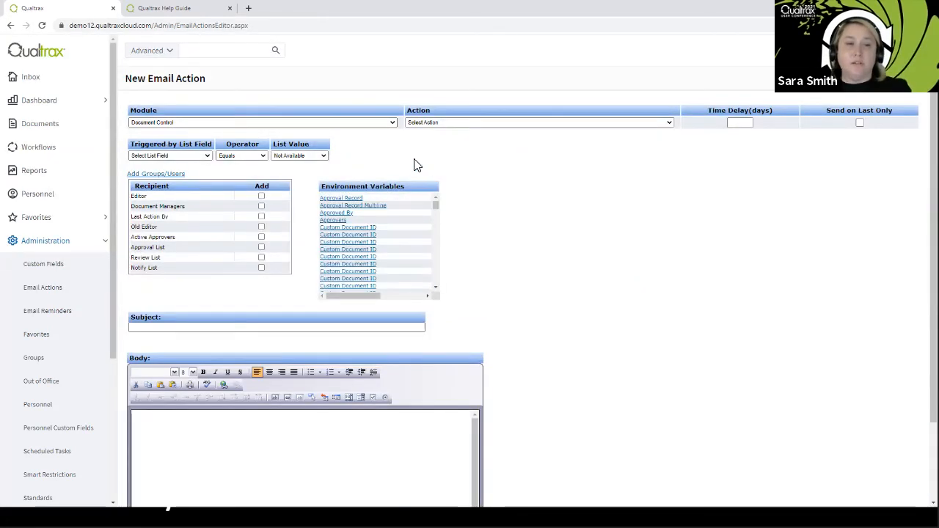
{"action": "left_click", "coordinate": [309, 124]}
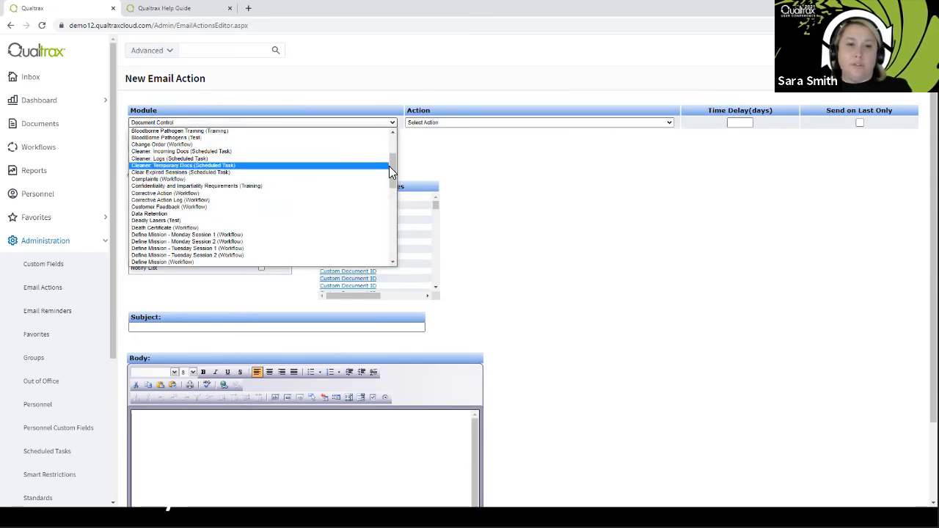
{"action": "left_click_drag", "start_coordinate": [391, 167], "coordinate": [395, 246]}
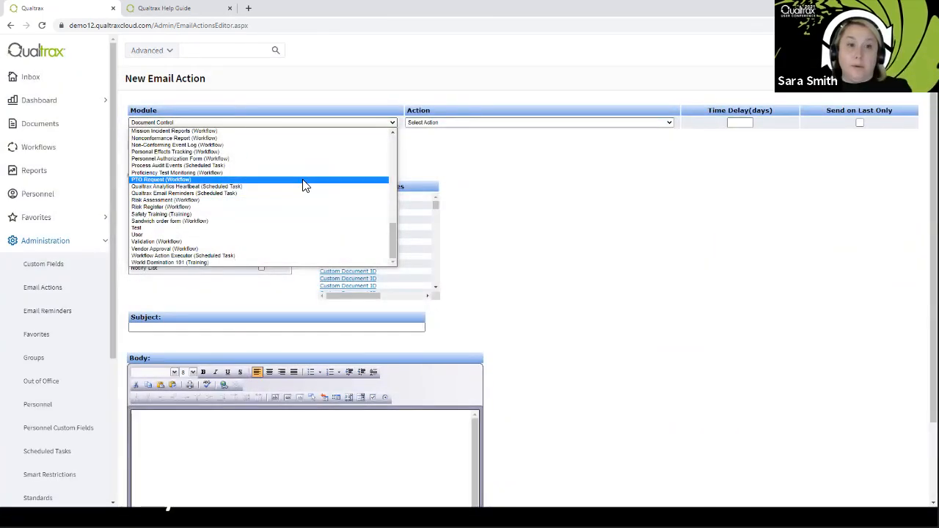
Step: Set the module to User and check its available actions without choosing one
{"action": "left_click", "coordinate": [164, 235]}
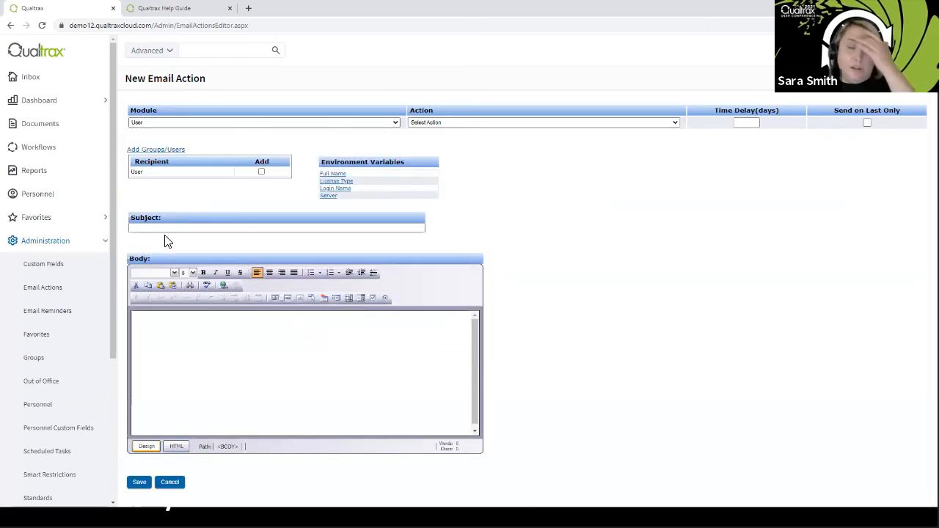
{"action": "left_click", "coordinate": [520, 123]}
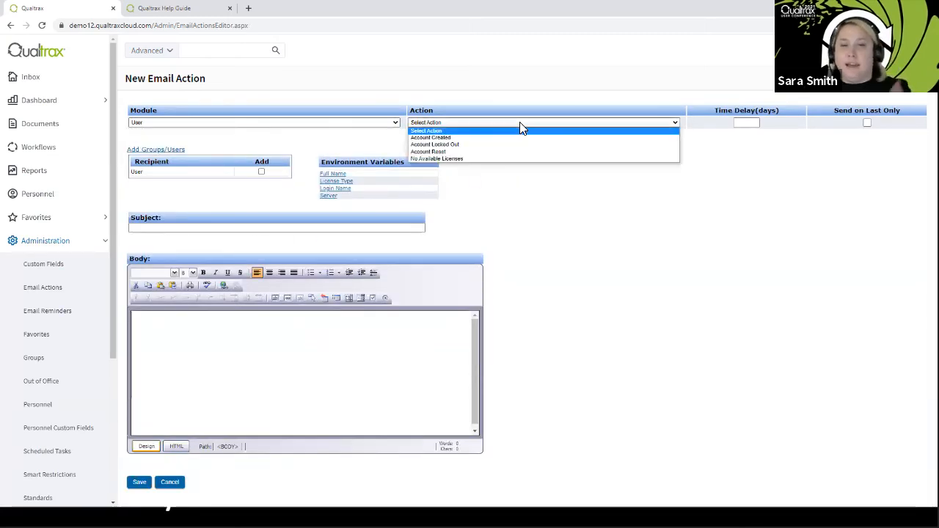
{"action": "left_click", "coordinate": [499, 182]}
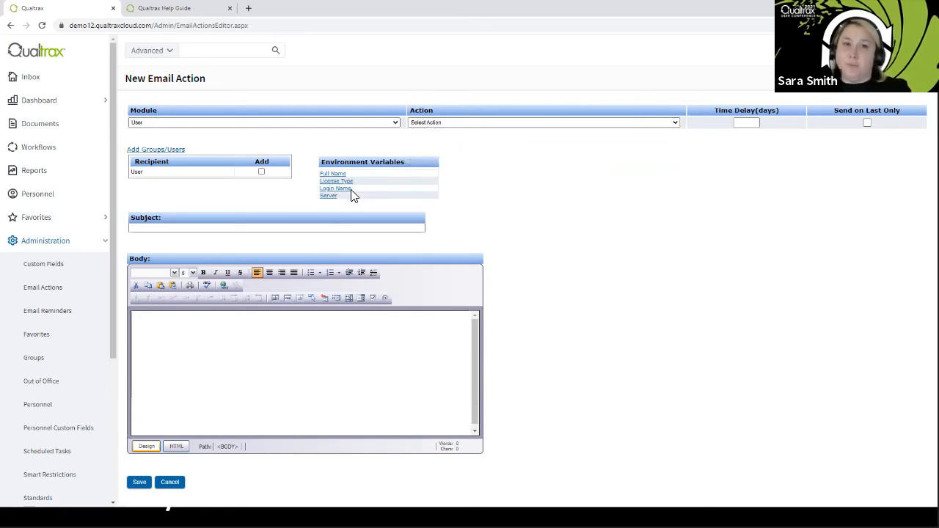
Step: Switch the module to Mission Incident Reports (Workflow), review its variables, then go to Email Reminders
{"action": "left_click", "coordinate": [340, 125]}
{"action": "scroll", "coordinate": [242, 154], "scroll_direction": "down", "scroll_amount": 5}
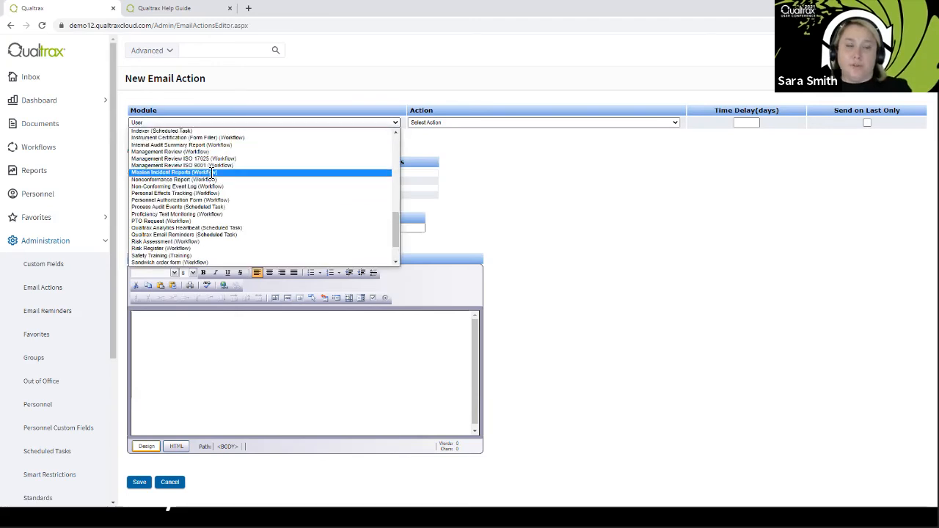
{"action": "left_click", "coordinate": [211, 174]}
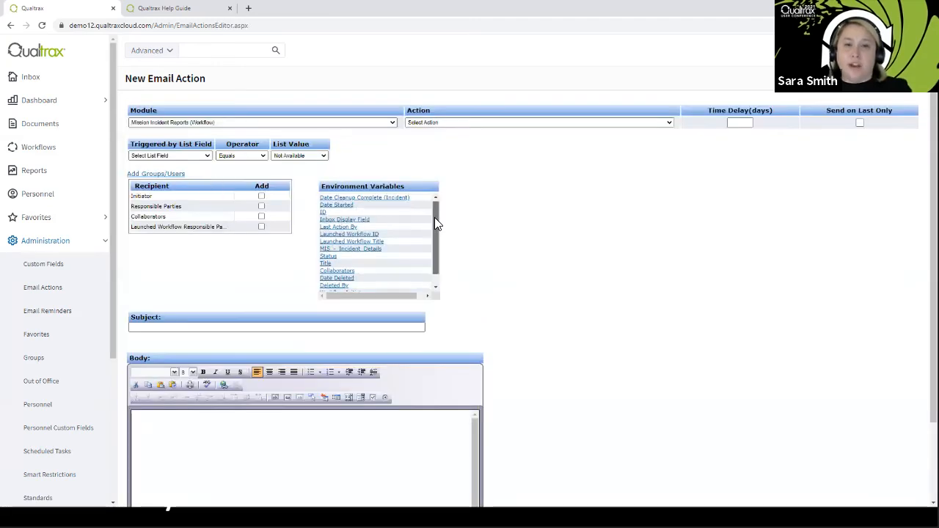
{"action": "left_click_drag", "start_coordinate": [436, 223], "coordinate": [432, 249]}
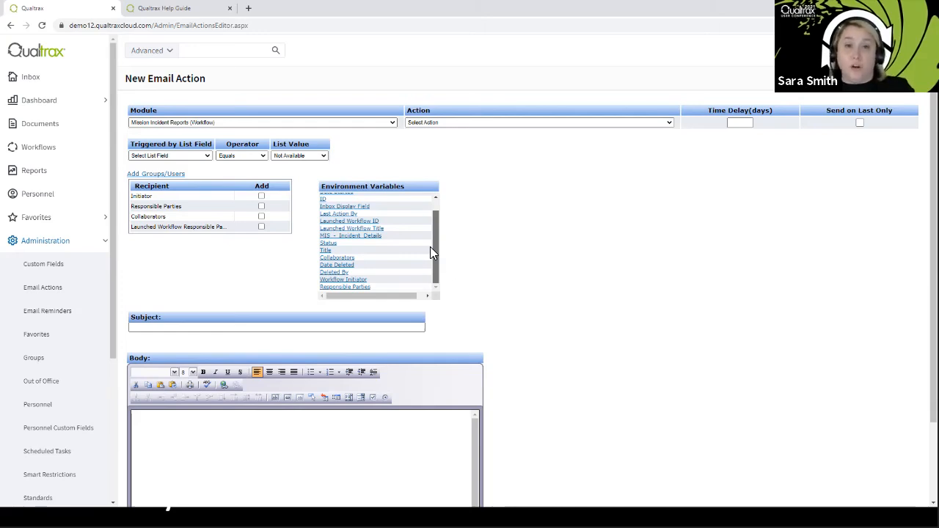
{"action": "left_click_drag", "start_coordinate": [432, 229], "coordinate": [430, 204]}
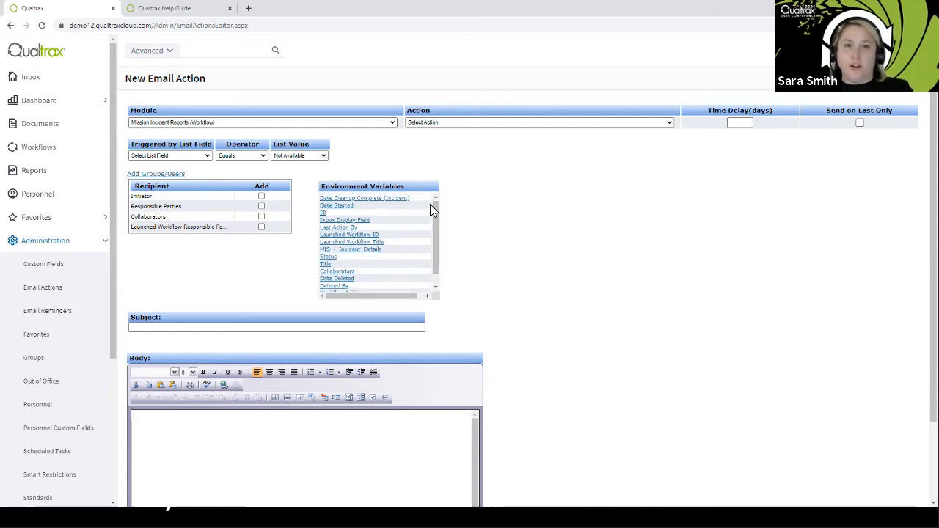
{"action": "left_click", "coordinate": [369, 124]}
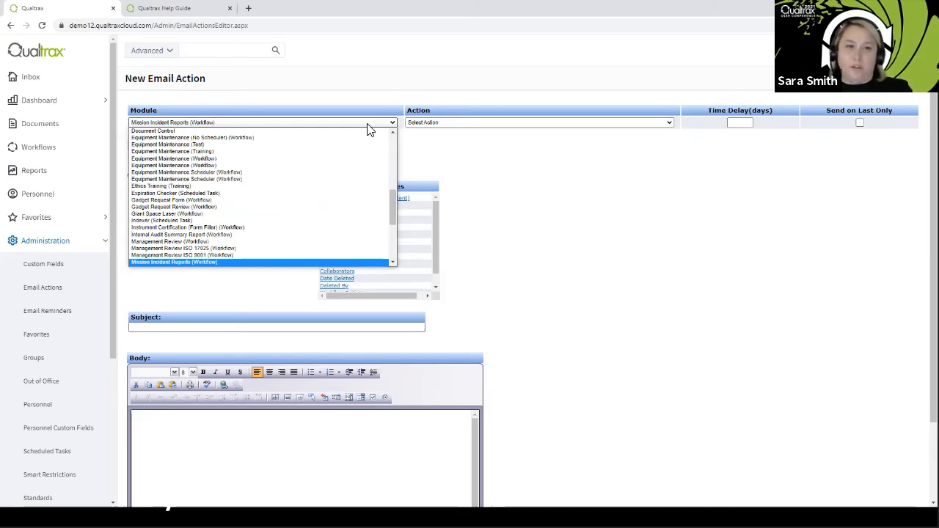
{"action": "left_click", "coordinate": [503, 190]}
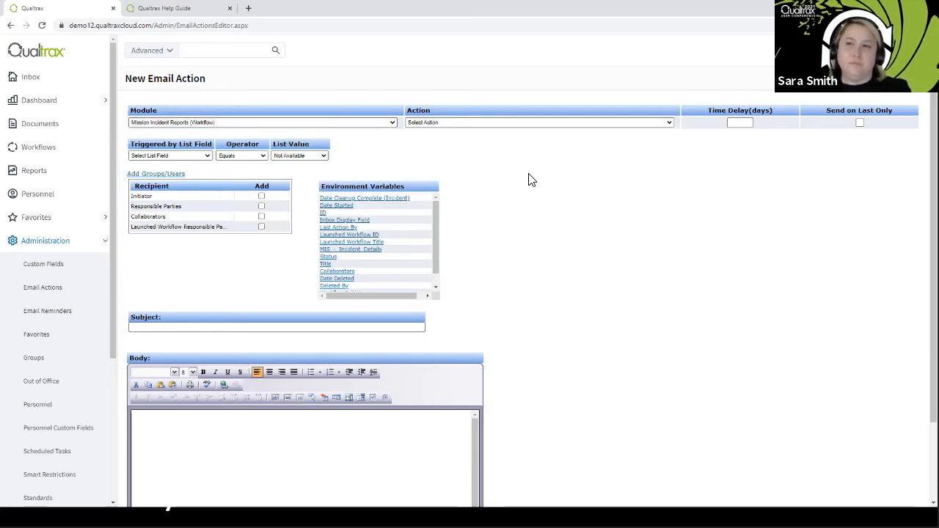
{"action": "left_click", "coordinate": [36, 316]}
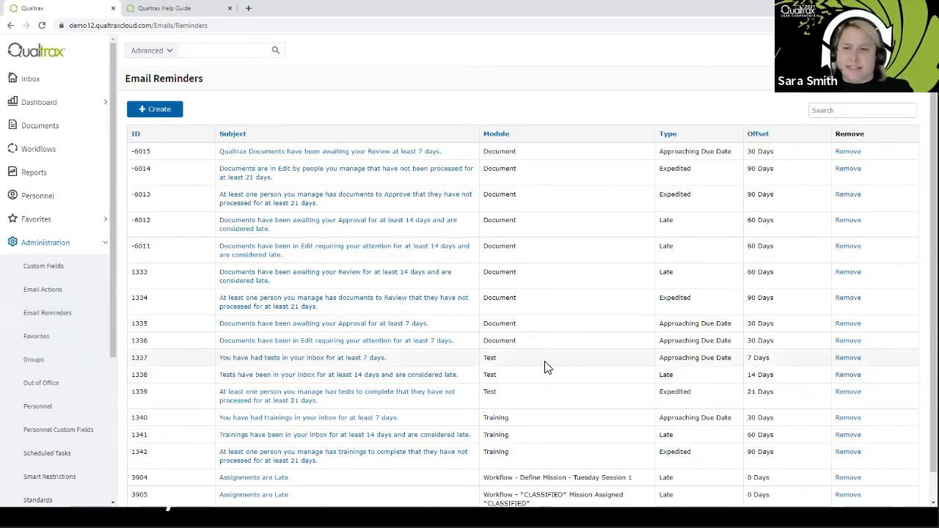
Step: Open the 7-day inbox test reminder (ID 1337) from the Email Reminders list
{"action": "left_click", "coordinate": [337, 363]}
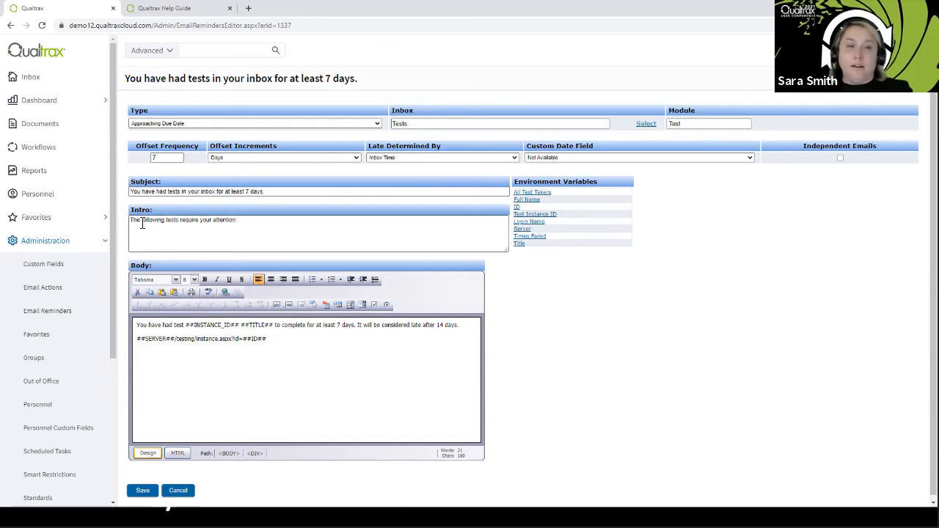
Step: Highlight the reminder subject 'You have had tests in your inbox for at least 7 days'
{"action": "left_click_drag", "start_coordinate": [136, 191], "coordinate": [273, 193]}
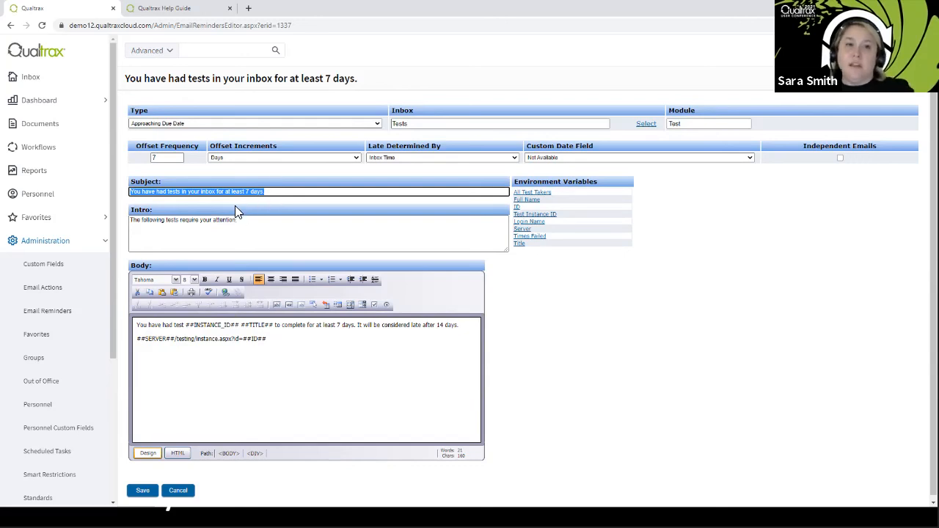
{"action": "left_click_drag", "start_coordinate": [246, 220], "coordinate": [126, 221]}
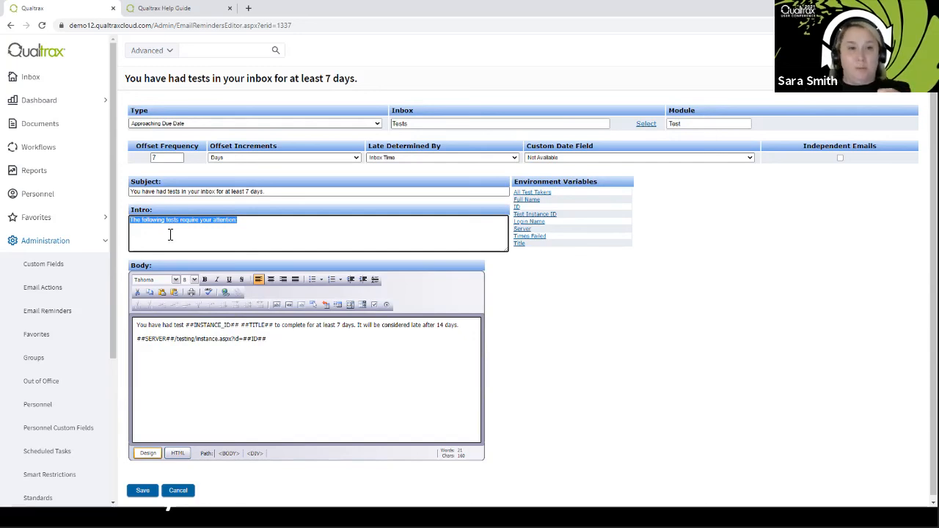
{"action": "left_click", "coordinate": [279, 342]}
{"action": "key", "text": "ctrl+a"}
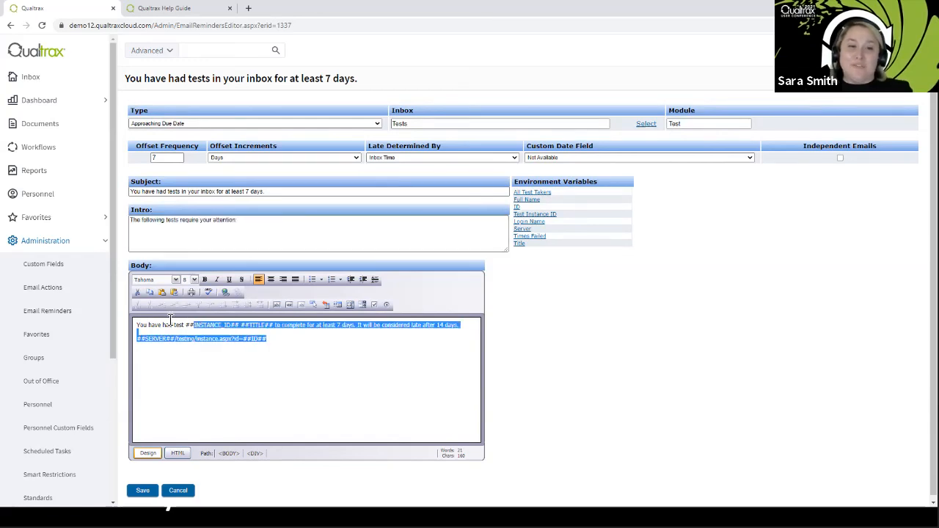
{"action": "left_click", "coordinate": [299, 342]}
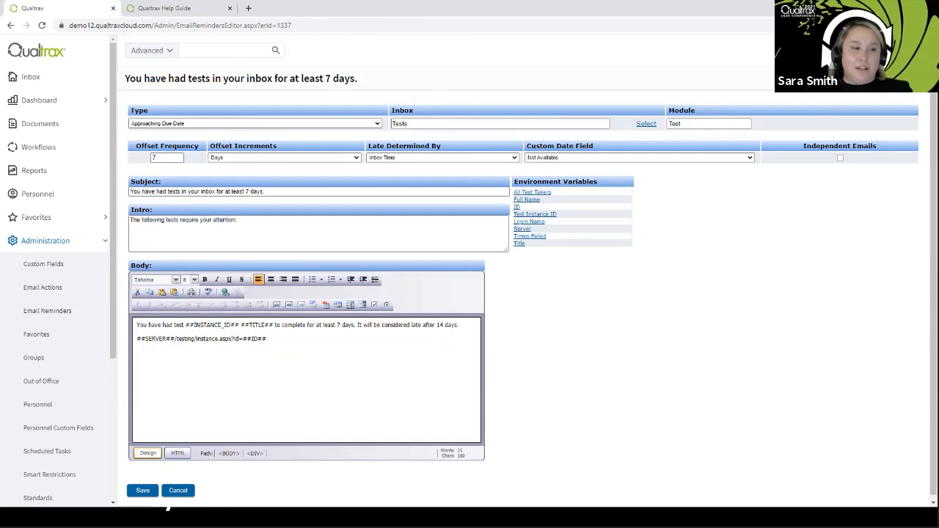
{"action": "key", "text": "alt+Tab"}
Step: Advance the slideshow past the demo site practice slide to the Time for Q&A slide
{"action": "left_click", "coordinate": [365, 396]}
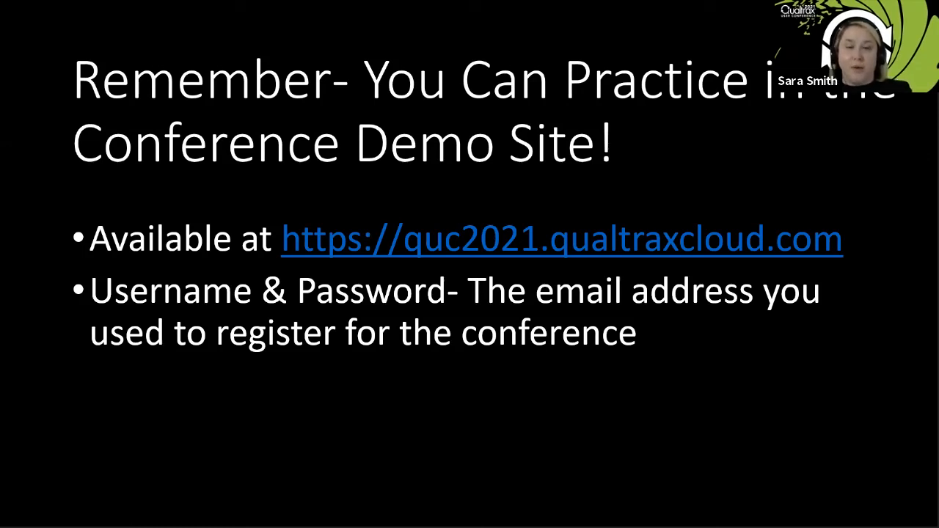
{"action": "key", "text": "Right"}
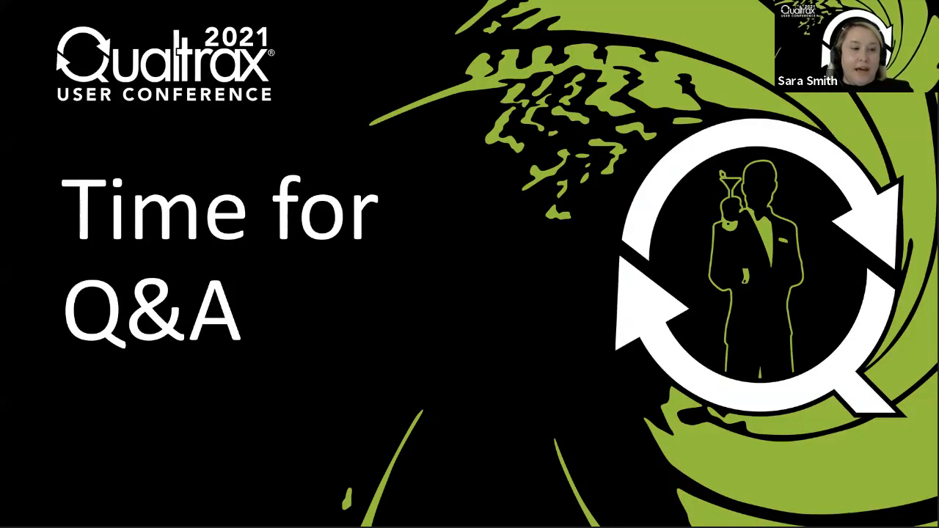